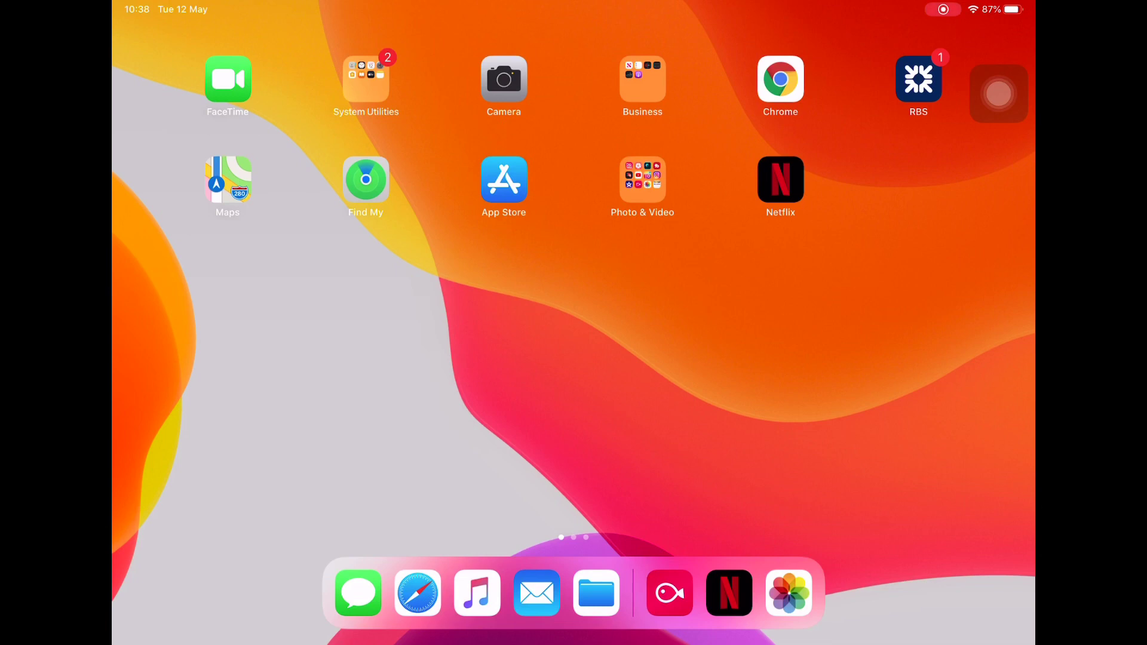
# Launch VLLO from the Photo & Video folder on the Home Screen
pyautogui.click(643, 179)
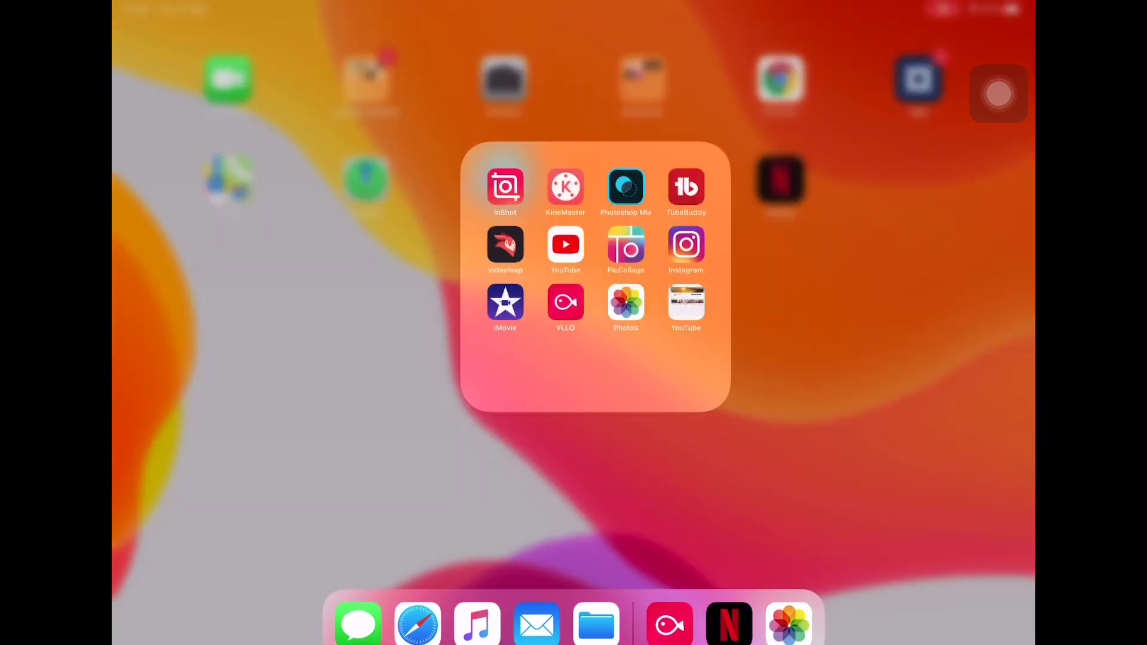
pyautogui.click(527, 351)
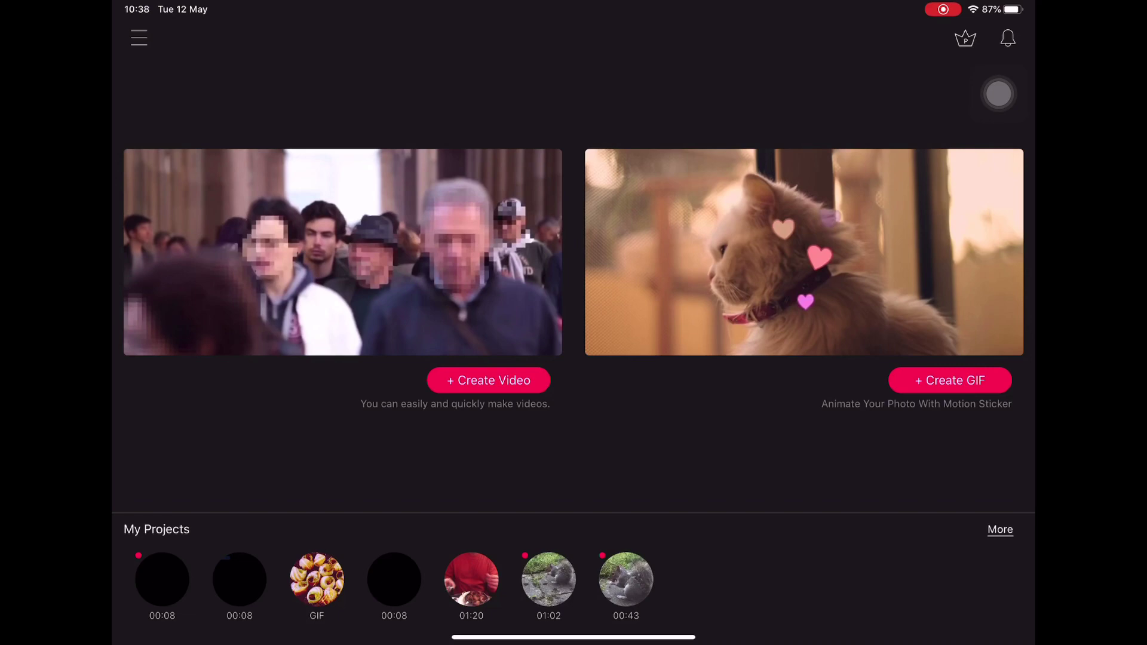
# Create a new 16:9 project containing two 4-second blank scenes
pyautogui.click(489, 380)
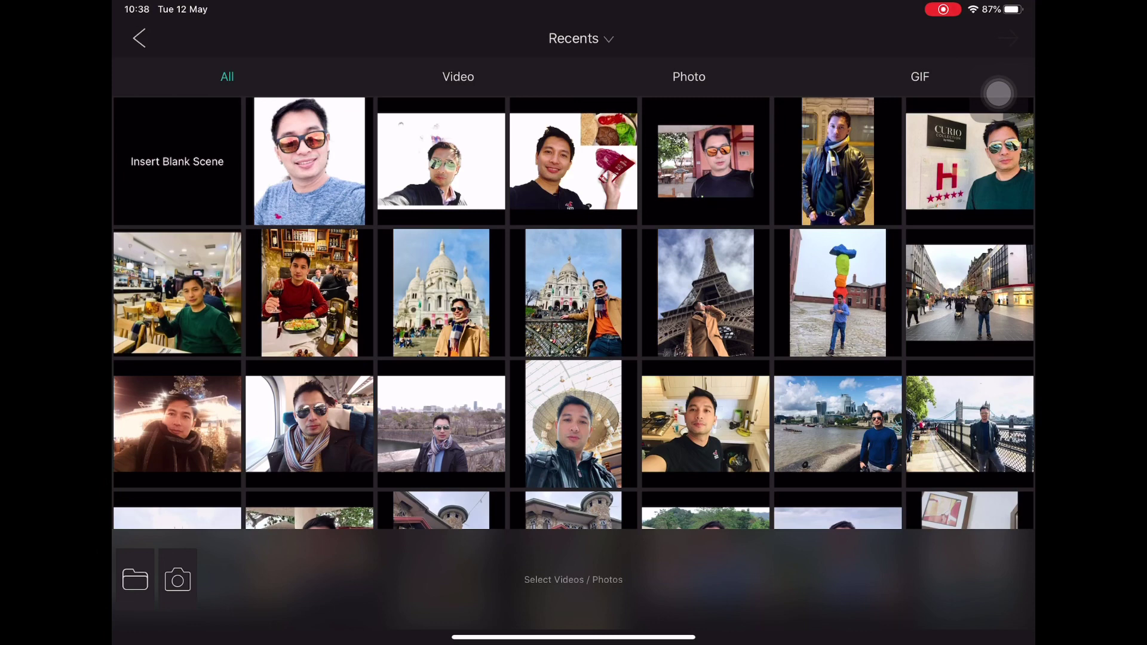
pyautogui.click(177, 161)
pyautogui.click(177, 162)
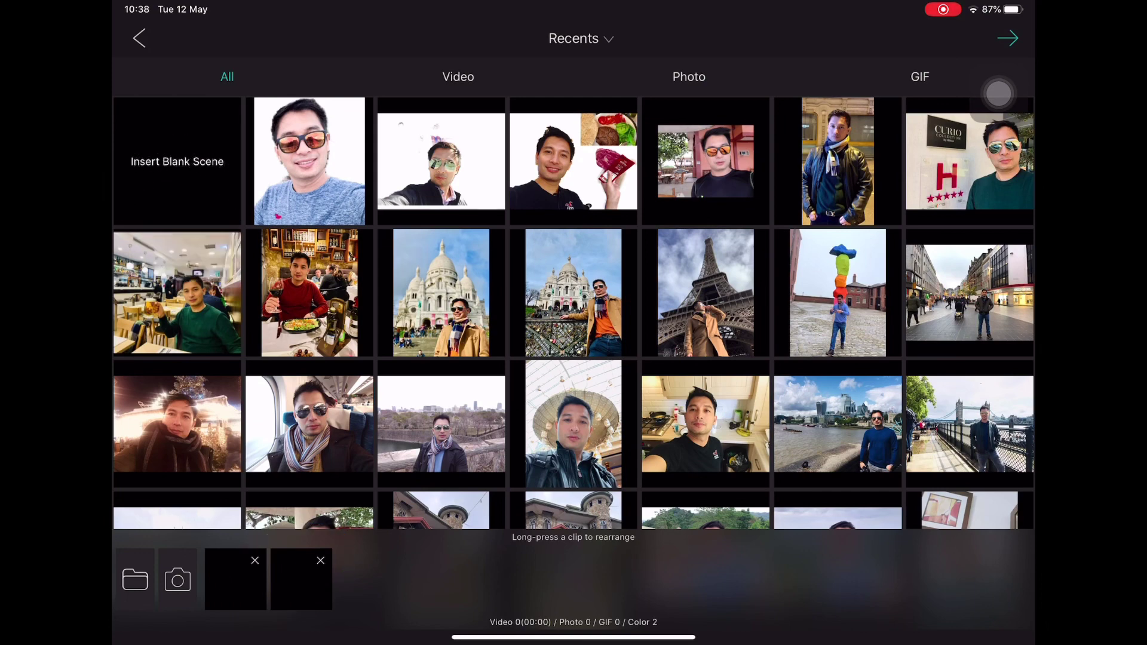
pyautogui.click(1008, 38)
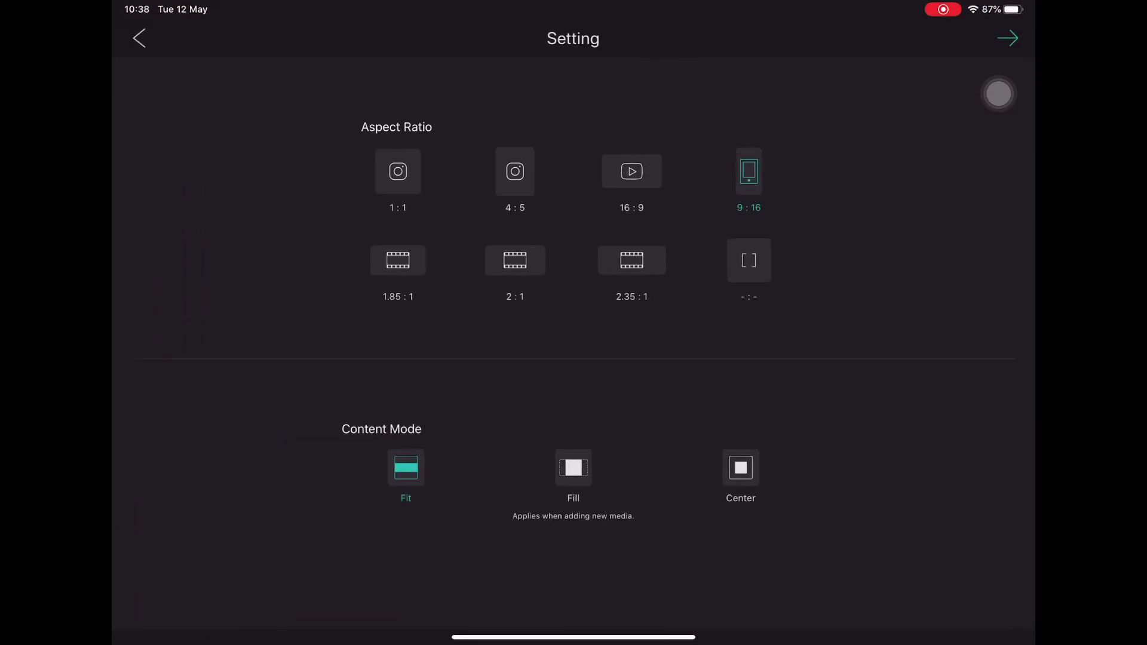
pyautogui.click(632, 172)
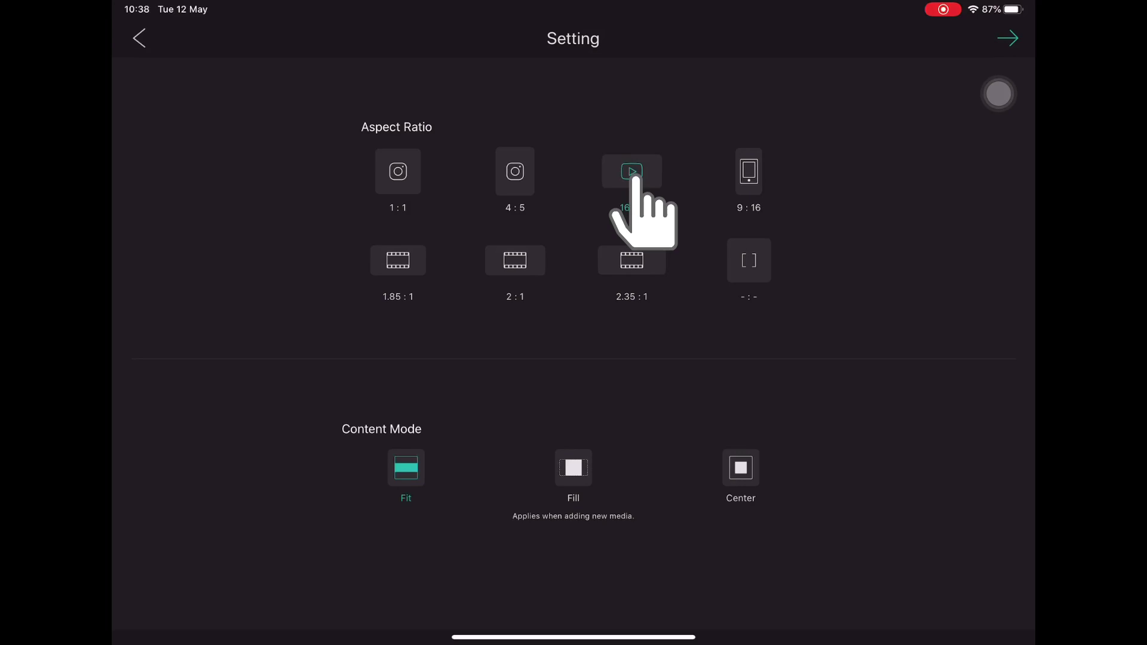
pyautogui.click(1008, 37)
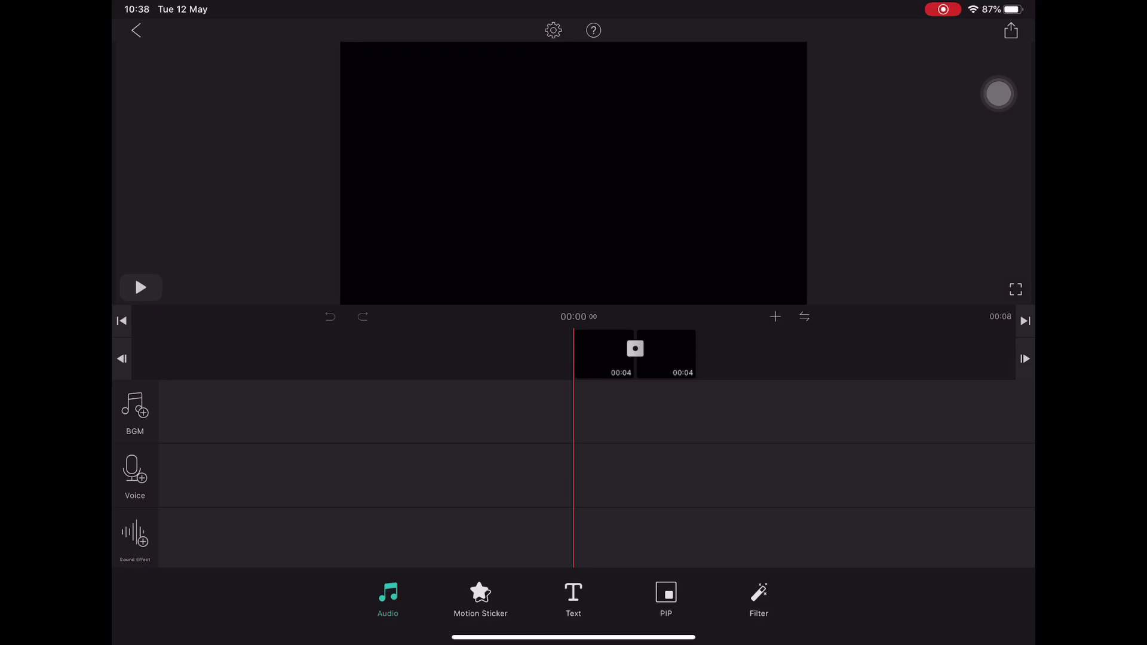
# Give the first blank scene a blue gradient background
pyautogui.click(606, 354)
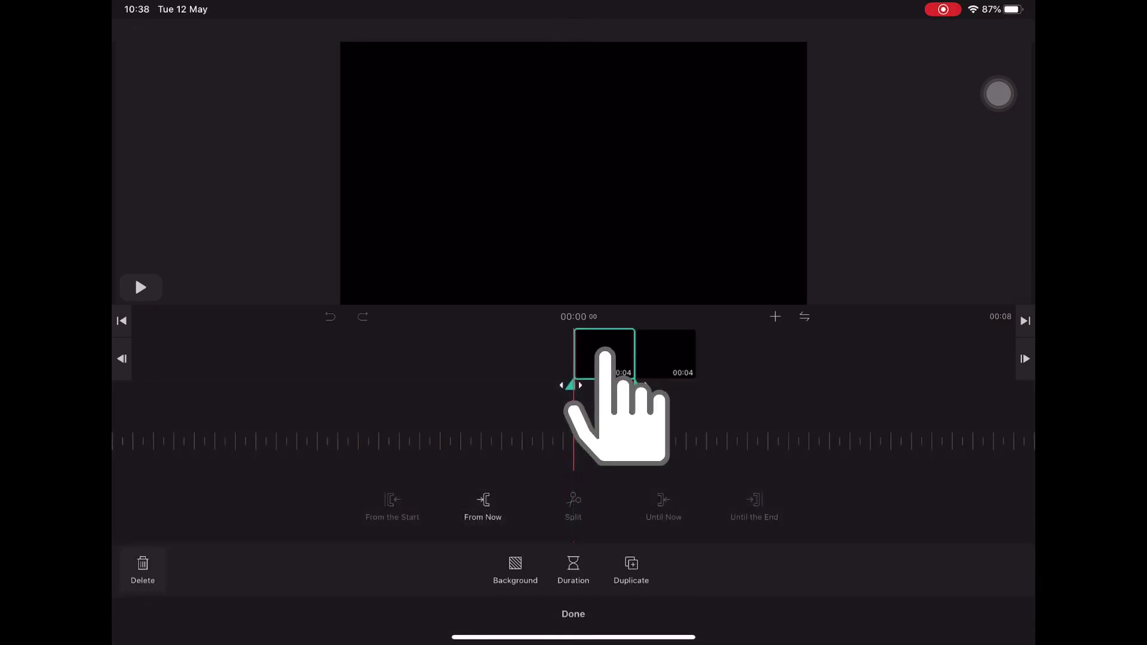
pyautogui.moveTo(628, 386); pyautogui.dragTo(606, 364)
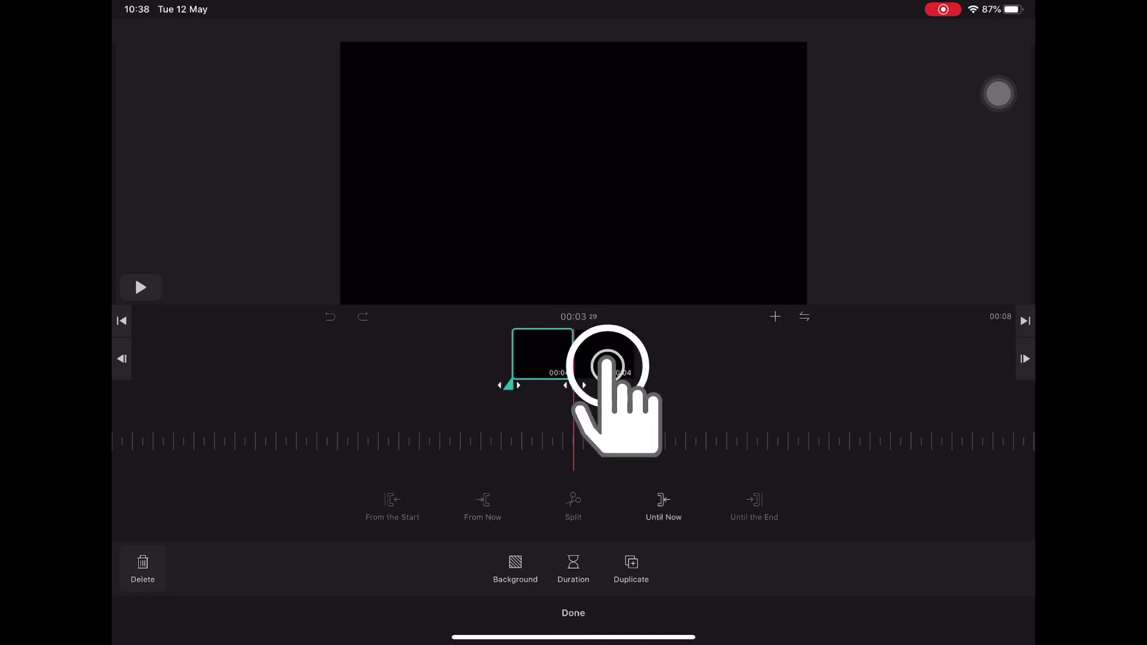
pyautogui.click(542, 354)
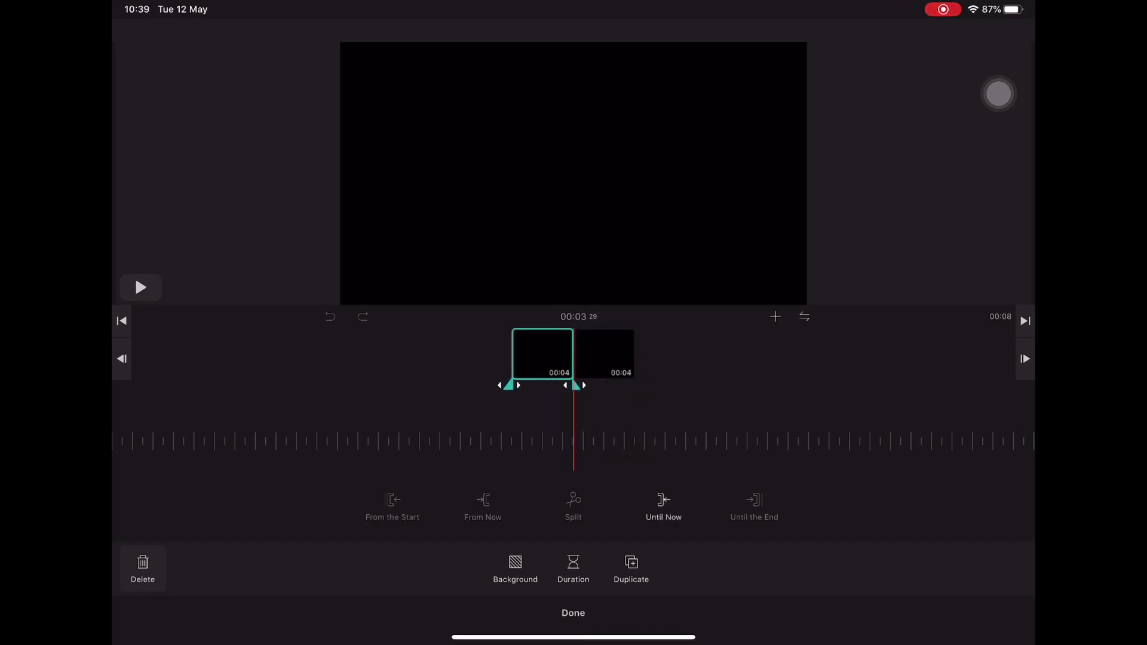
pyautogui.click(606, 354)
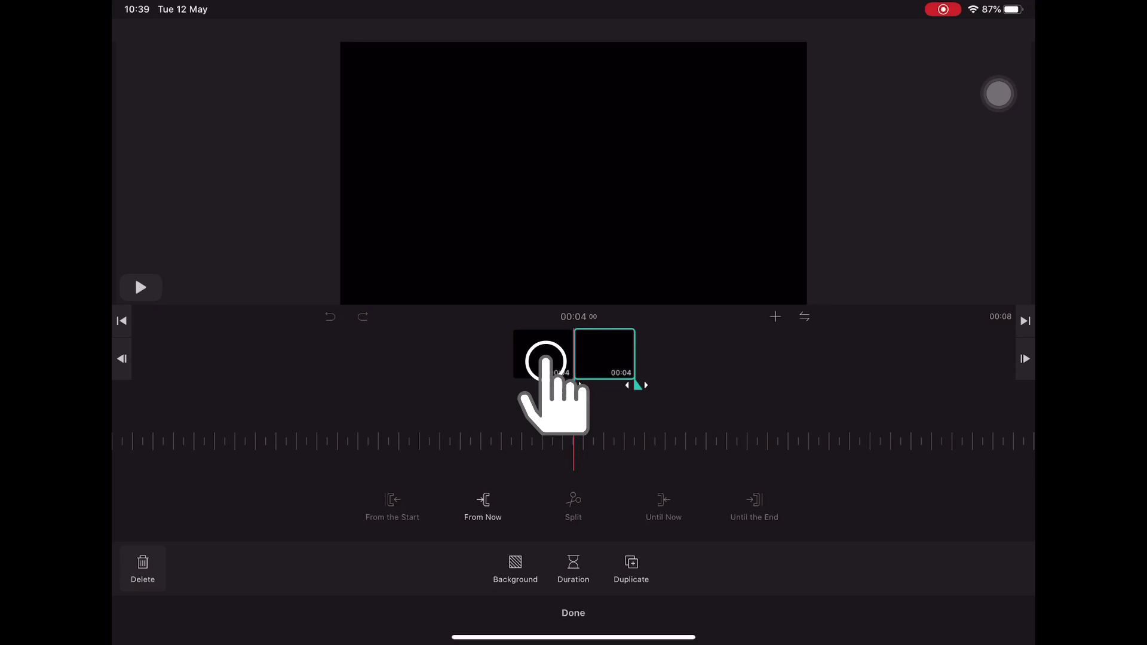
pyautogui.click(542, 354)
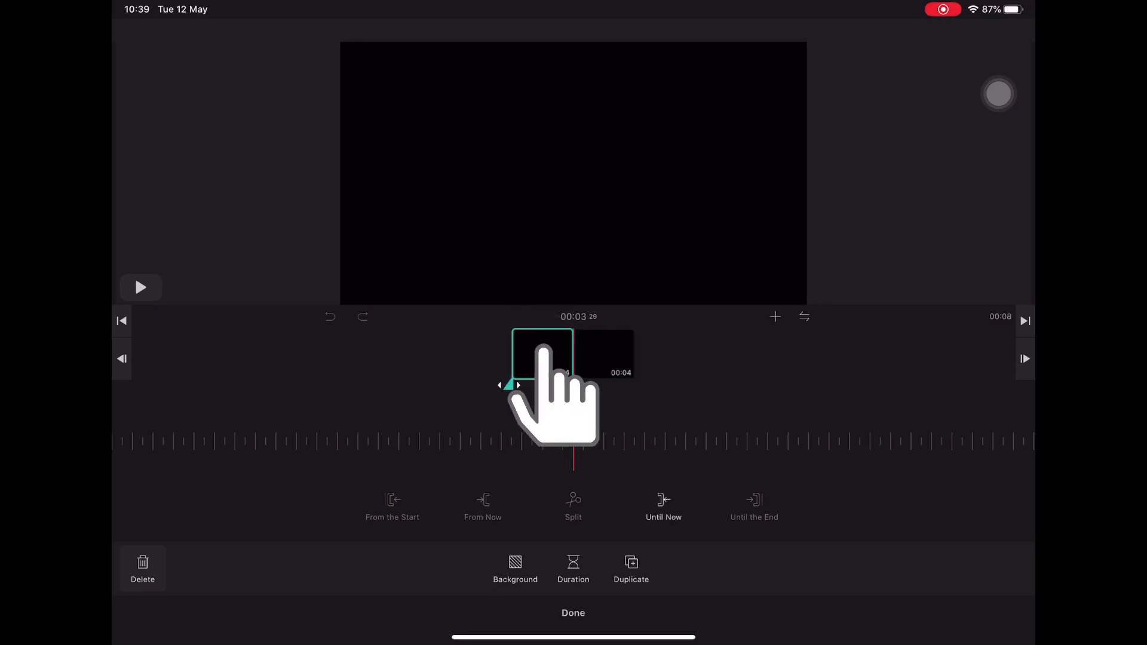
pyautogui.click(545, 363)
pyautogui.click(545, 364)
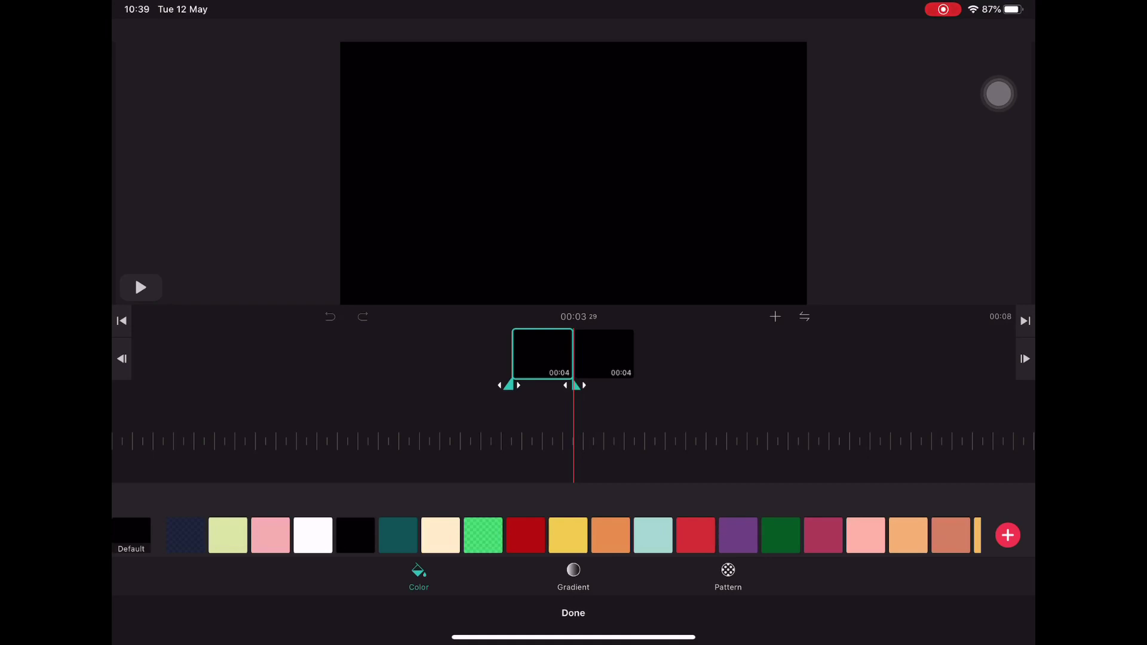
pyautogui.click(573, 576)
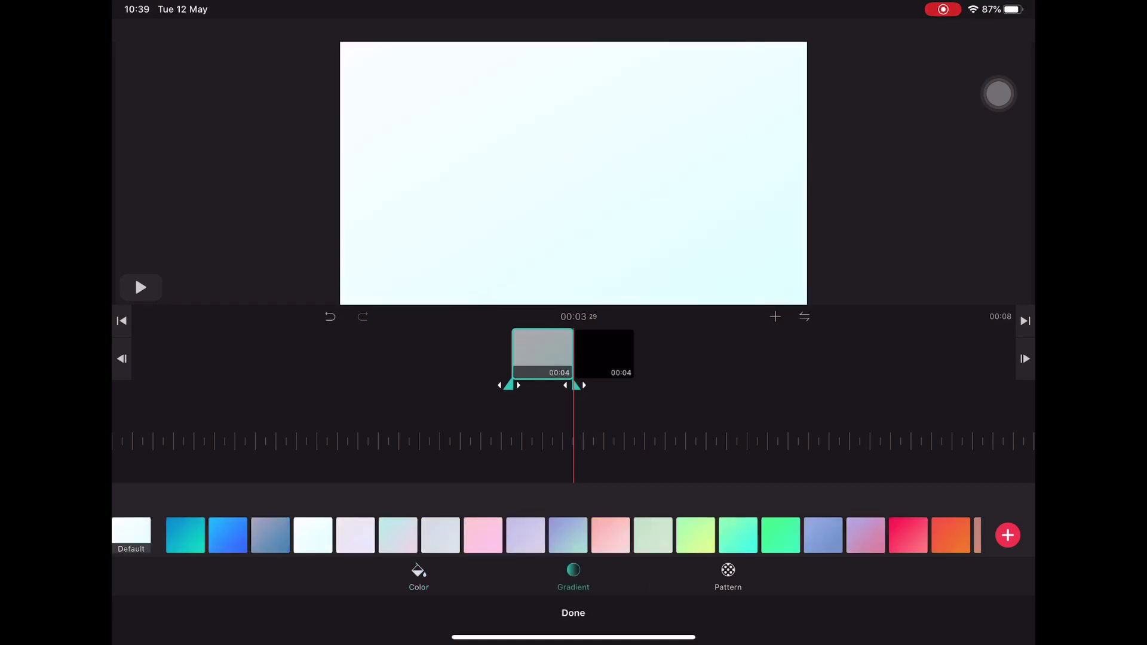
pyautogui.hscroll(-3, 574, 535)
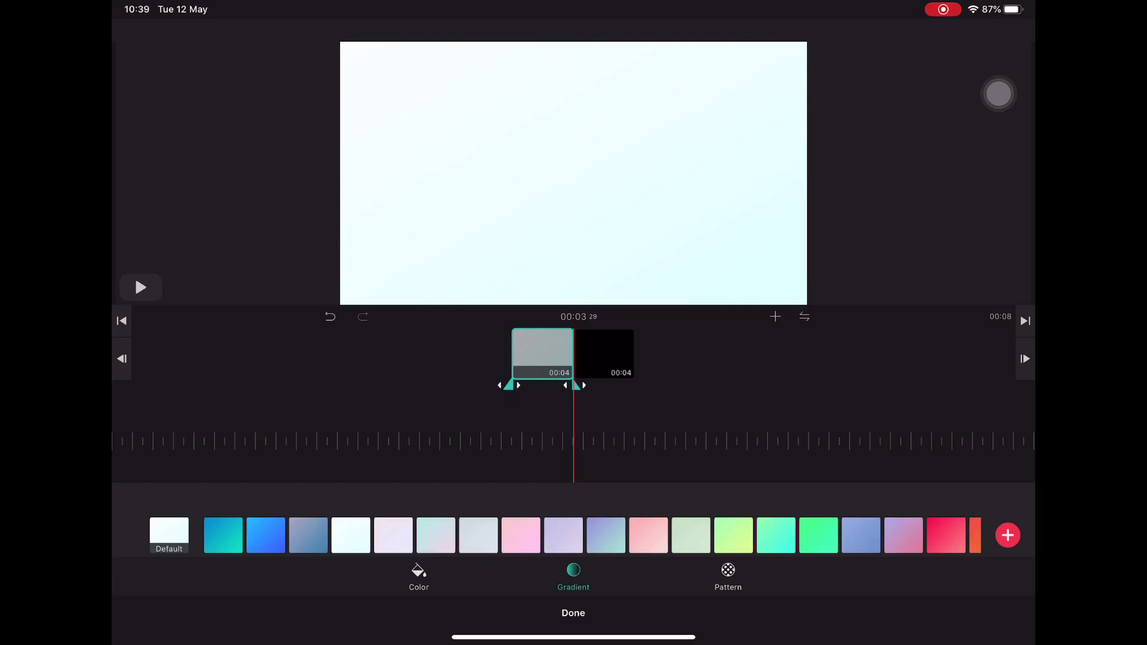
pyautogui.click(251, 535)
pyautogui.click(572, 612)
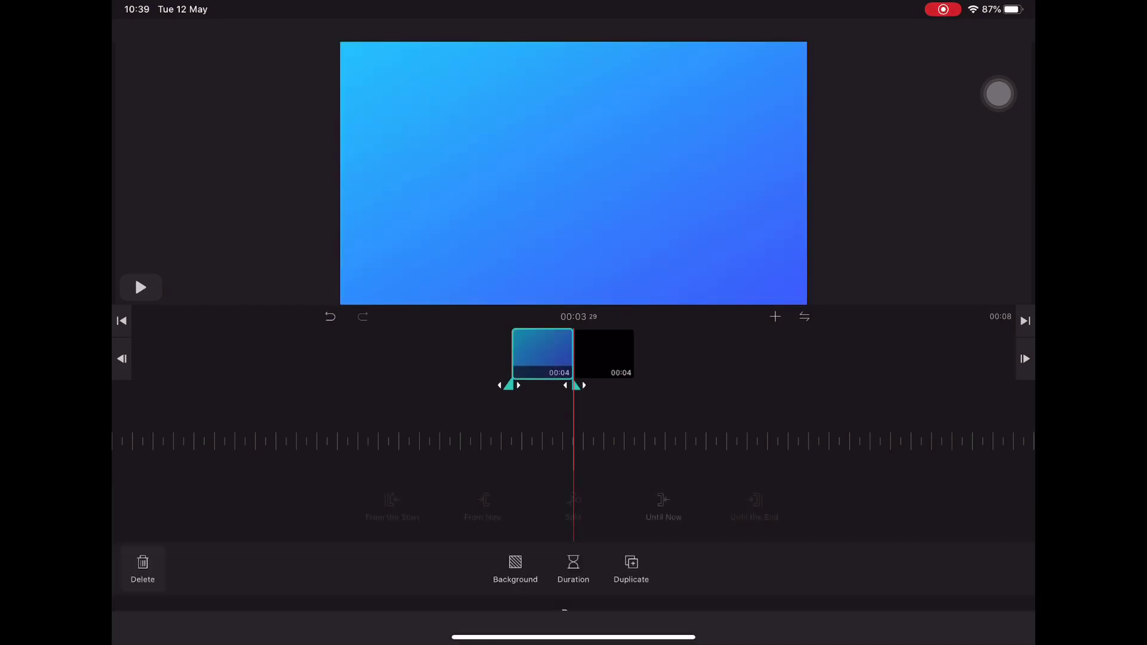
# Give the second blank scene a blue-teal gradient background
pyautogui.click(603, 354)
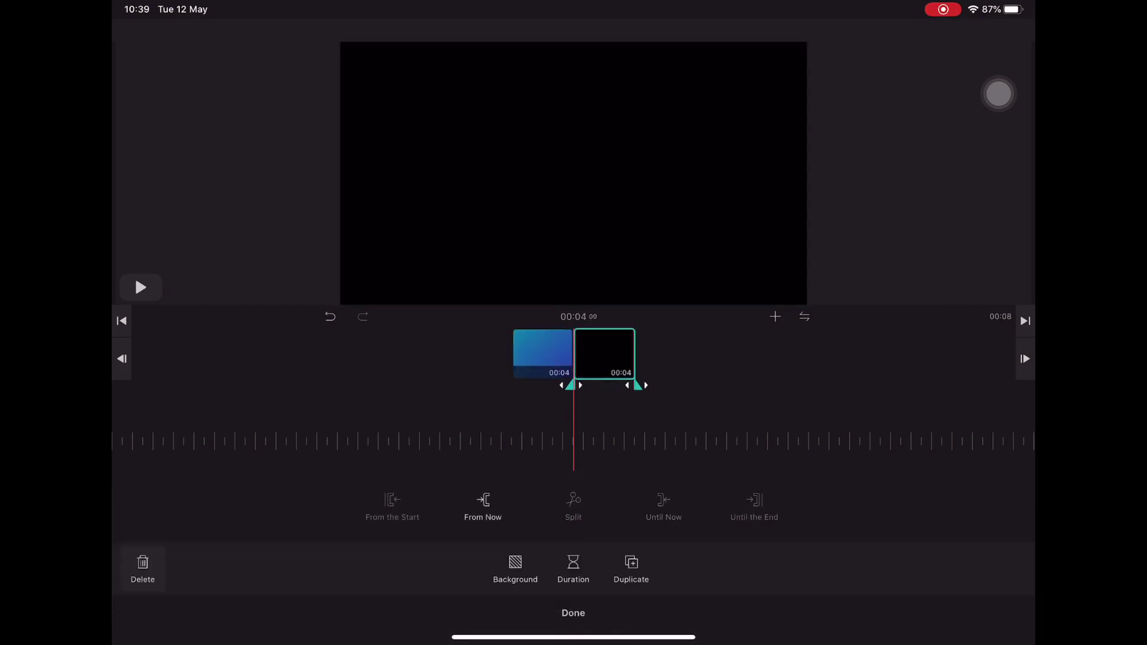
pyautogui.click(516, 567)
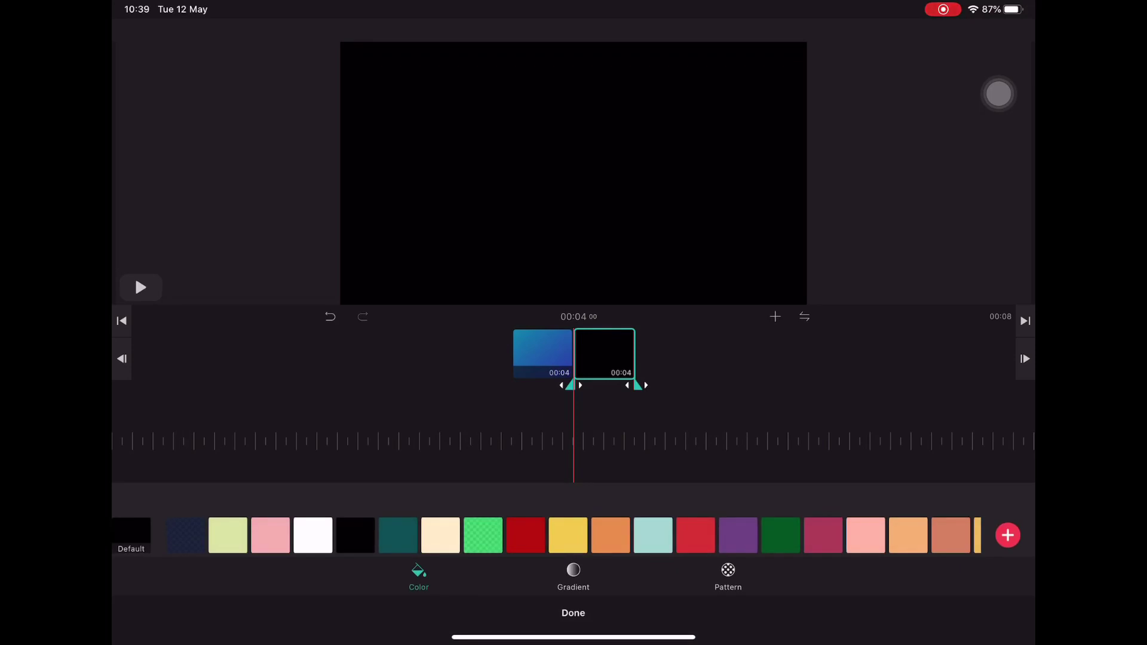
pyautogui.click(573, 577)
pyautogui.click(131, 535)
pyautogui.click(227, 536)
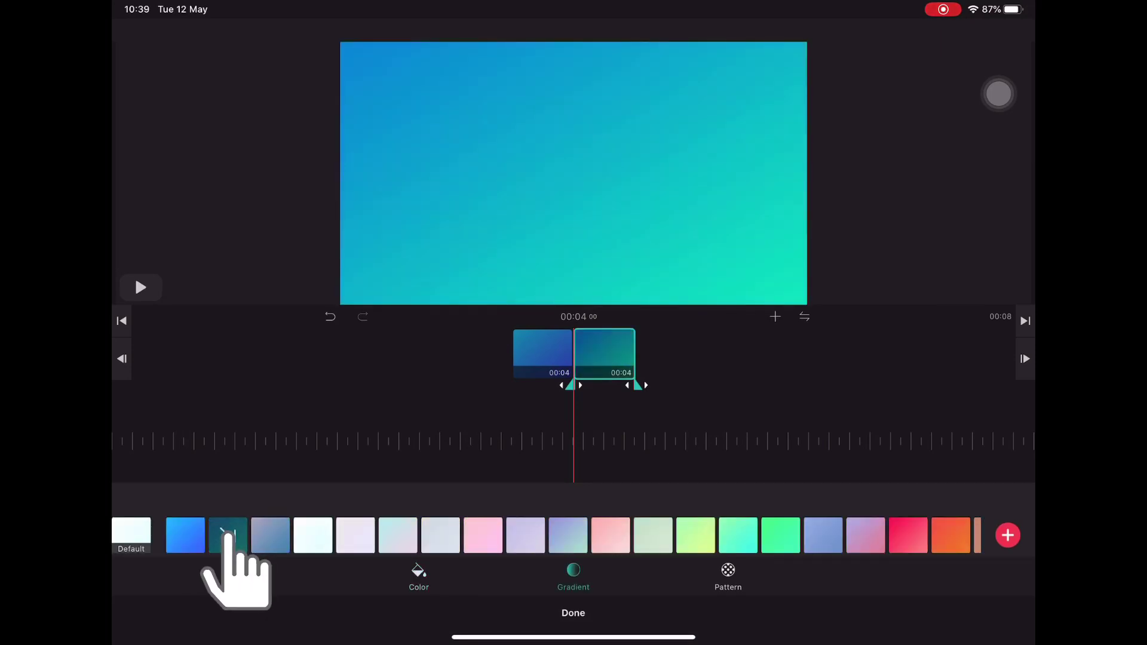
pyautogui.click(228, 536)
# Scrub through both gradient scenes to preview them and close the background panel
pyautogui.moveTo(628, 359)
pyautogui.mouseDown()
pyautogui.moveTo(521, 359)
pyautogui.moveTo(619, 359)
pyautogui.mouseUp()
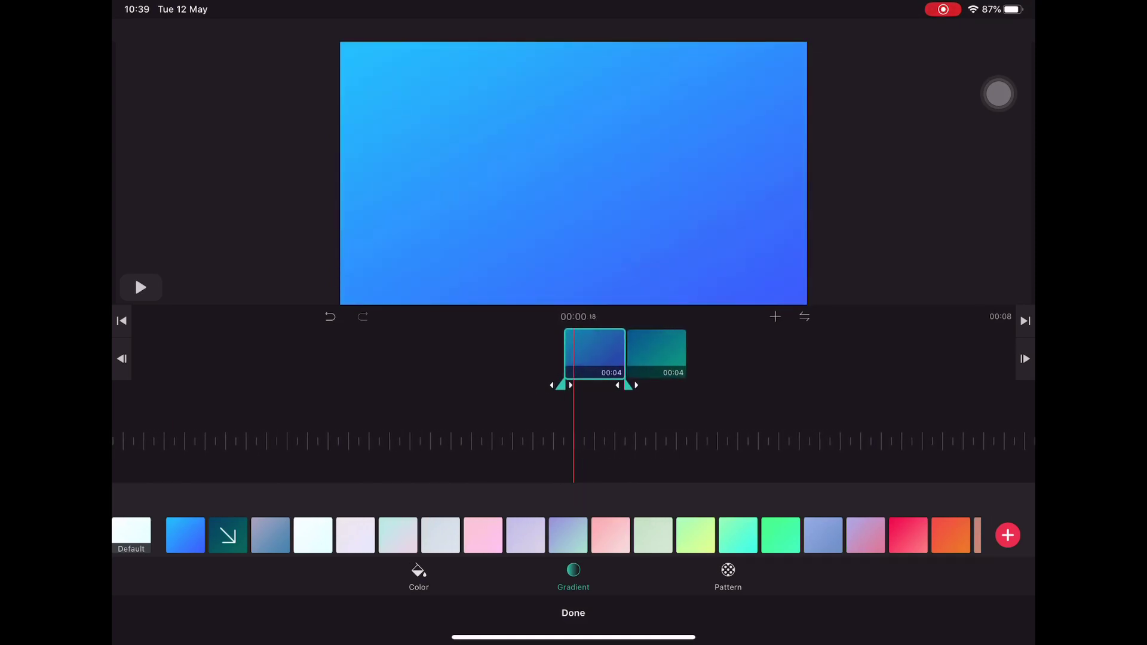
pyautogui.moveTo(627, 430); pyautogui.dragTo(602, 431)
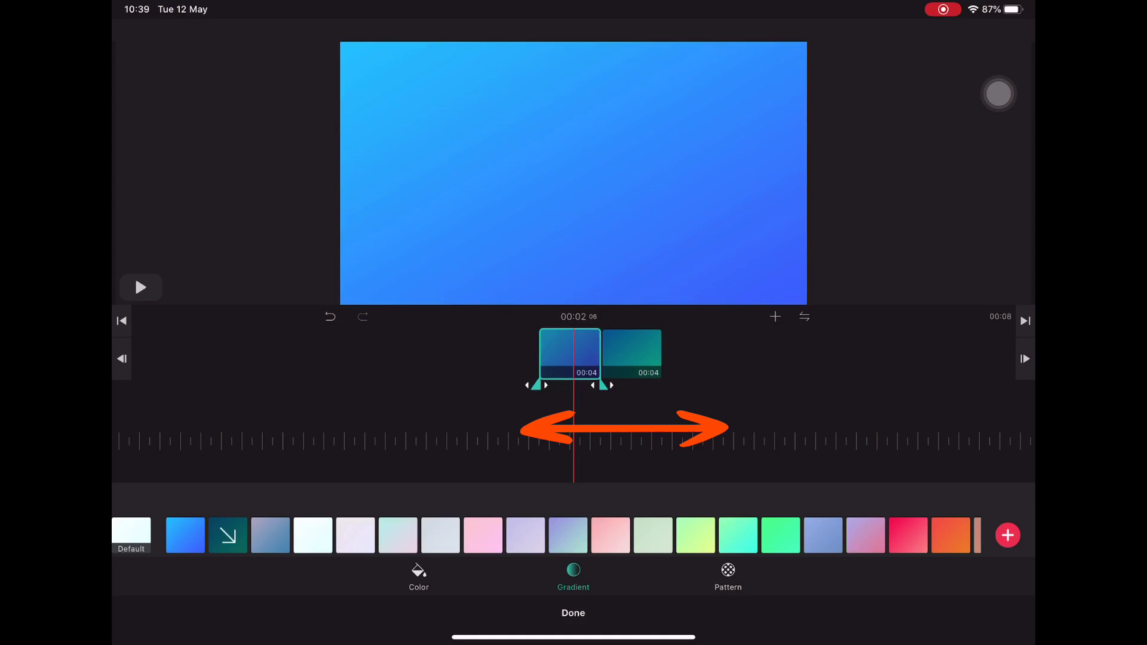
pyautogui.moveTo(628, 359); pyautogui.dragTo(538, 359)
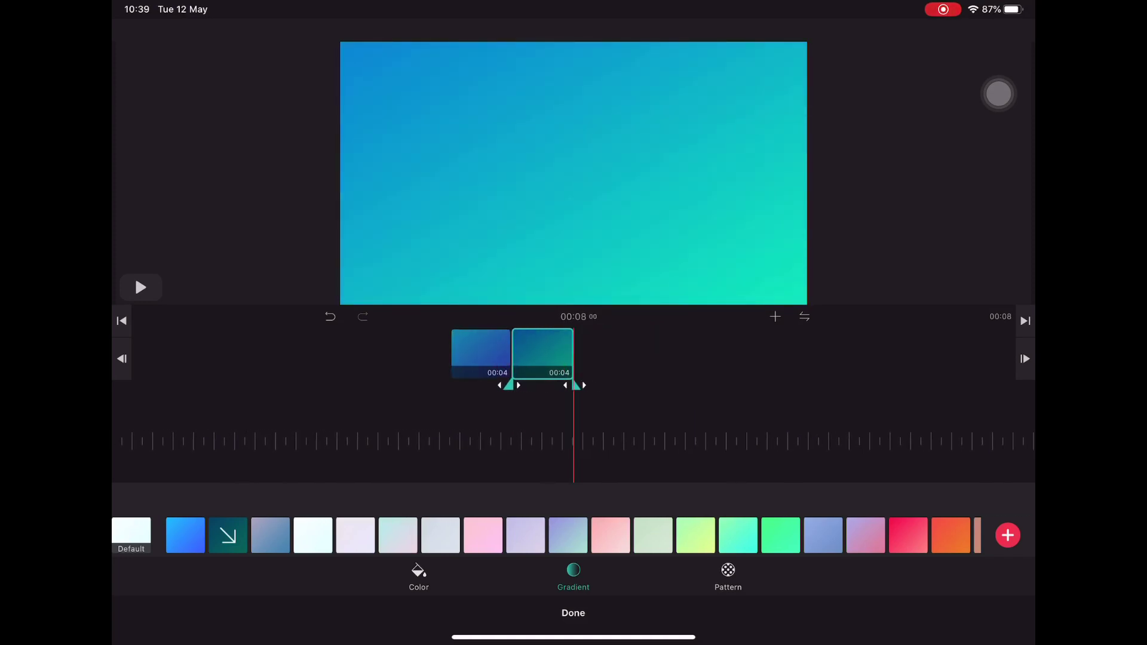
pyautogui.click(573, 613)
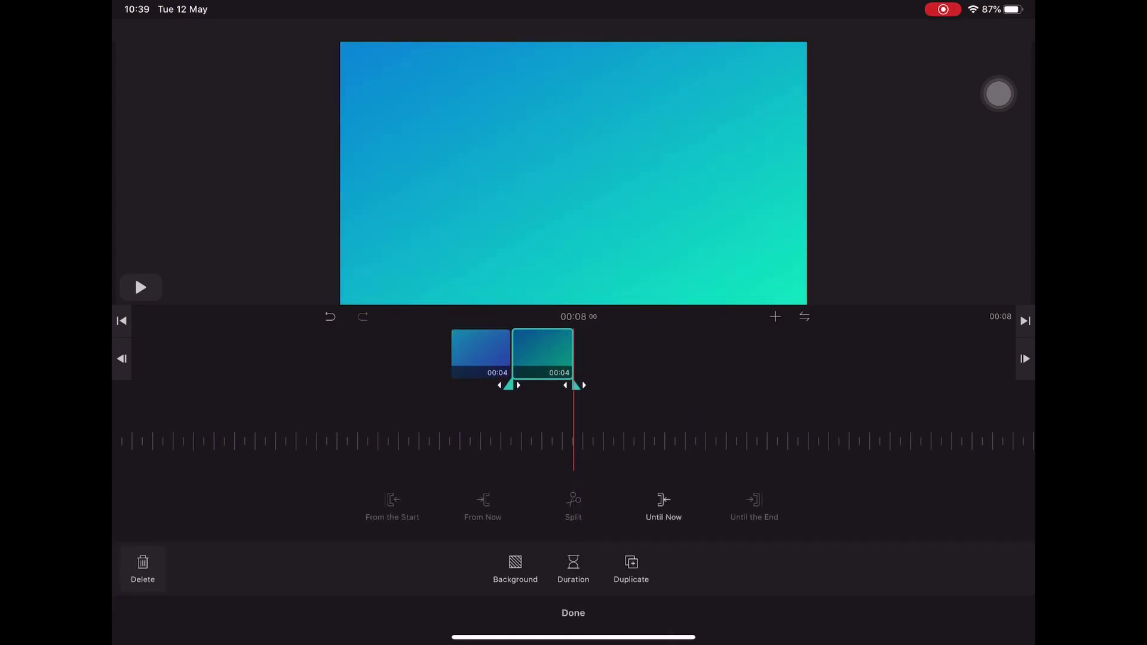
pyautogui.moveTo(502, 359); pyautogui.dragTo(618, 358)
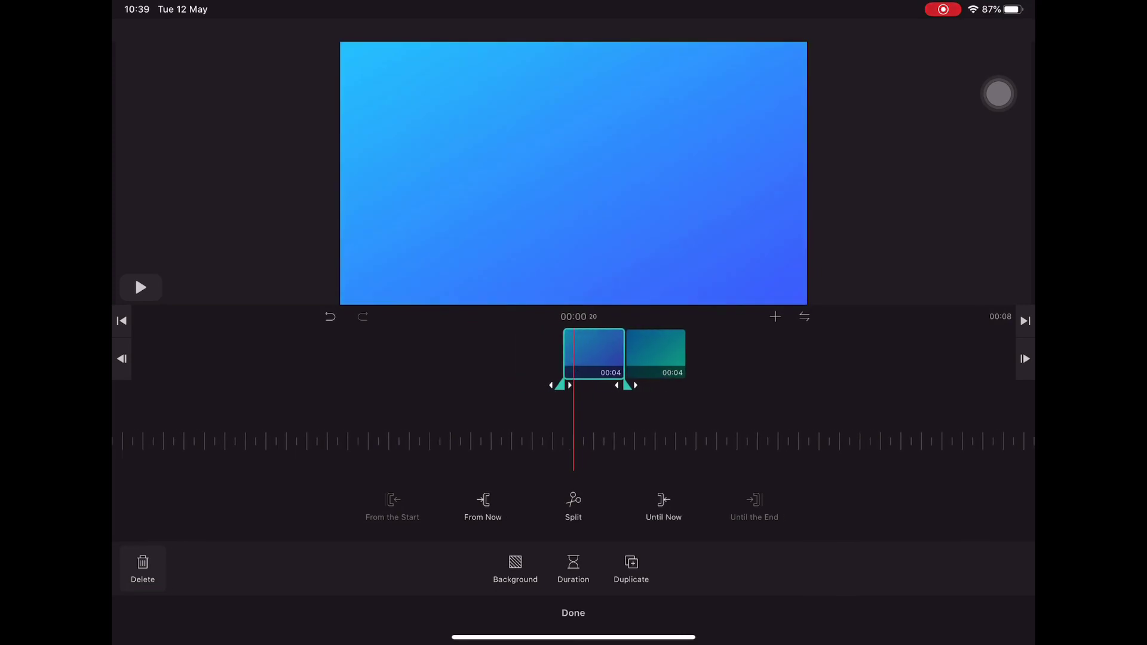
pyautogui.click(572, 613)
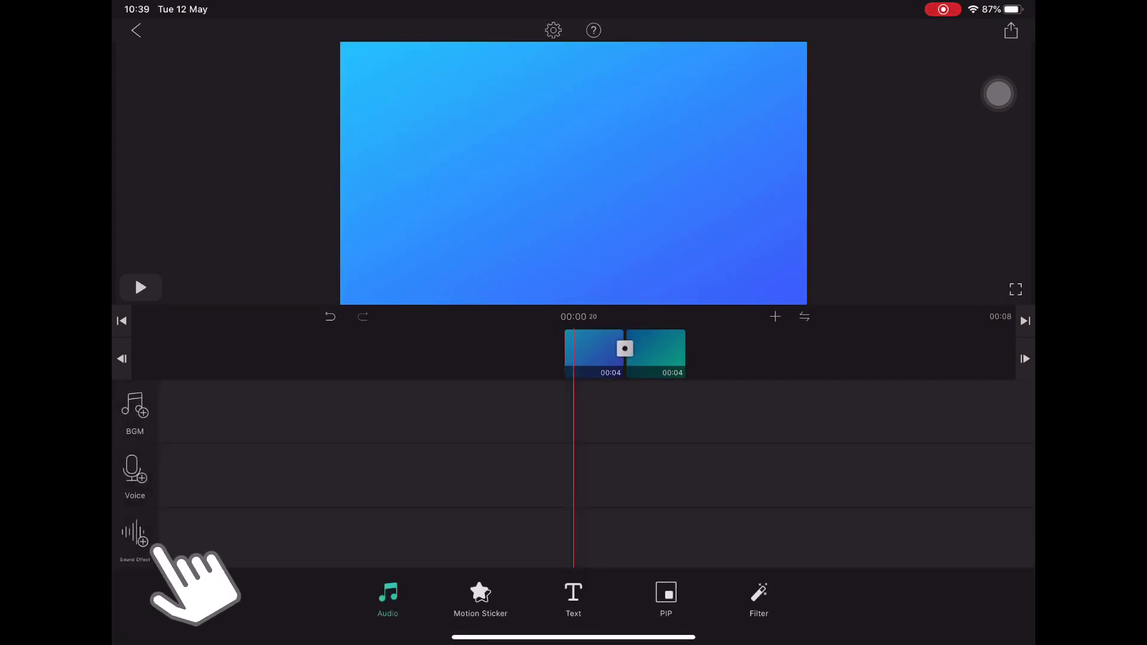
# Add the Whoosh 2 sound effect and return the playhead to the start
pyautogui.click(134, 536)
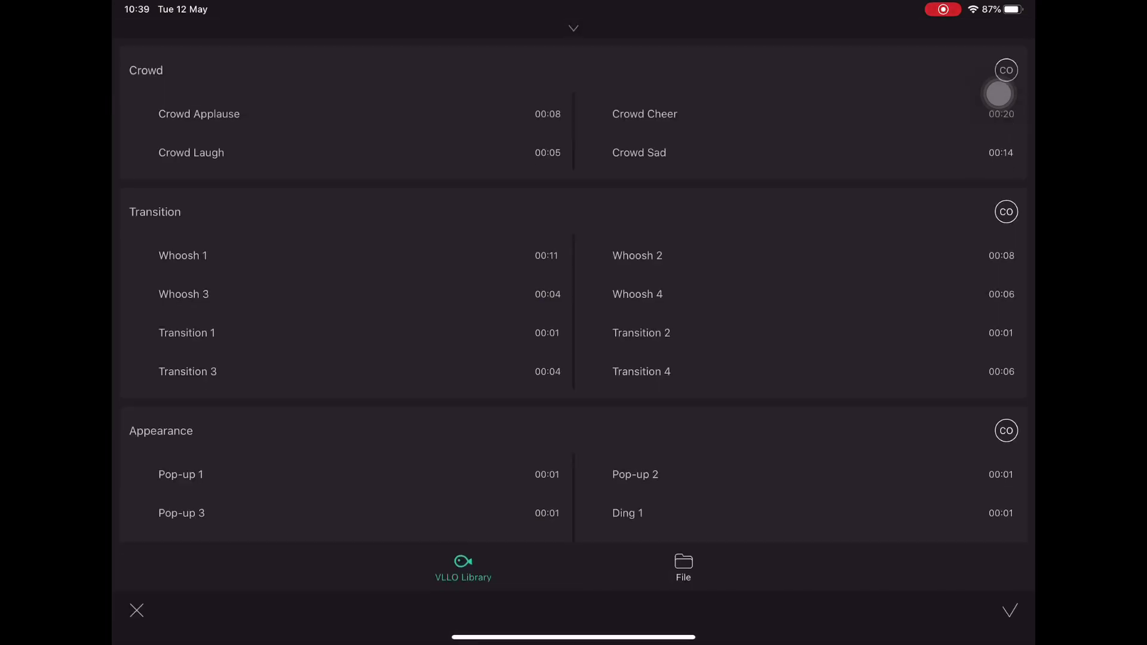
pyautogui.scroll(-5, 999, 94)
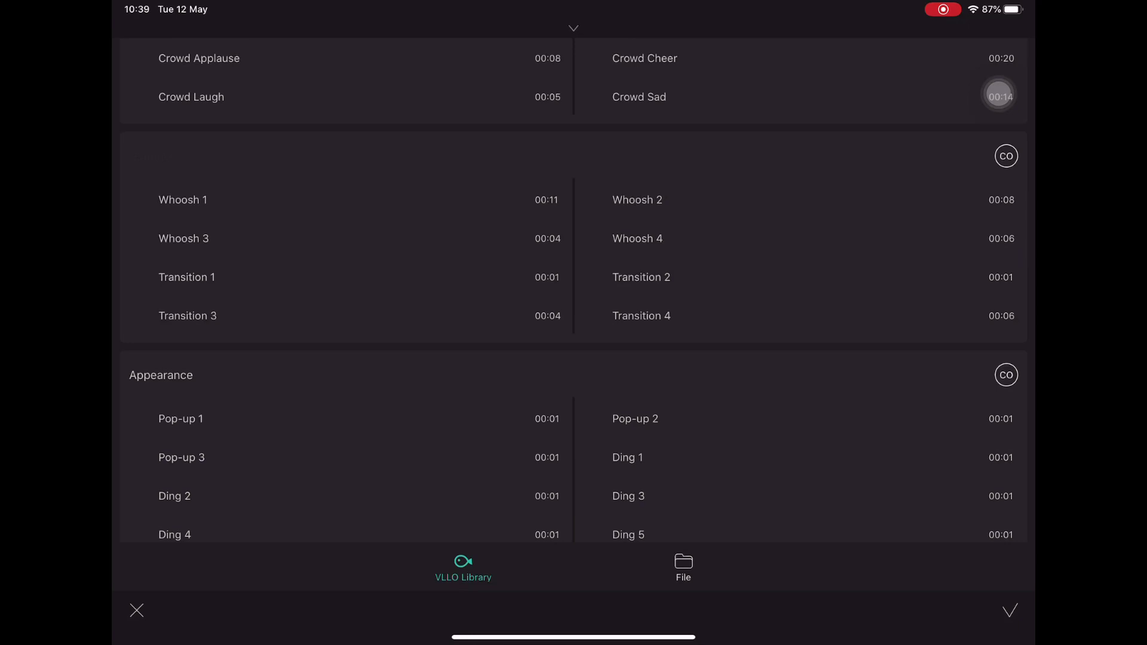
pyautogui.scroll(5, 999, 95)
pyautogui.scroll(-4, 1000, 94)
pyautogui.scroll(5, 999, 94)
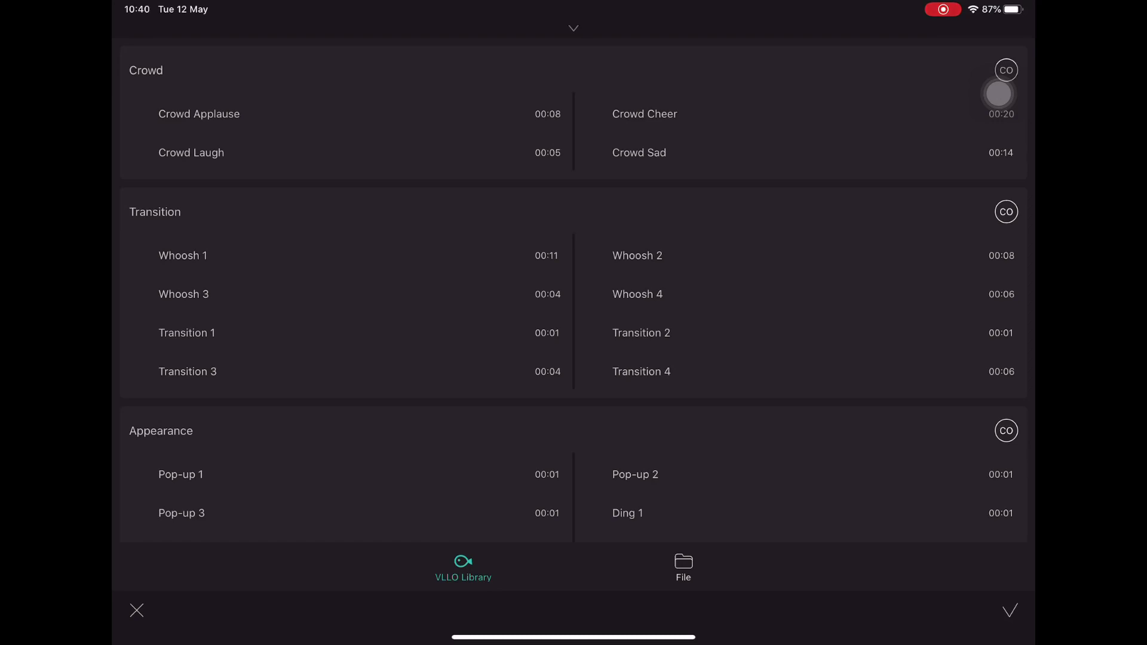
pyautogui.click(637, 256)
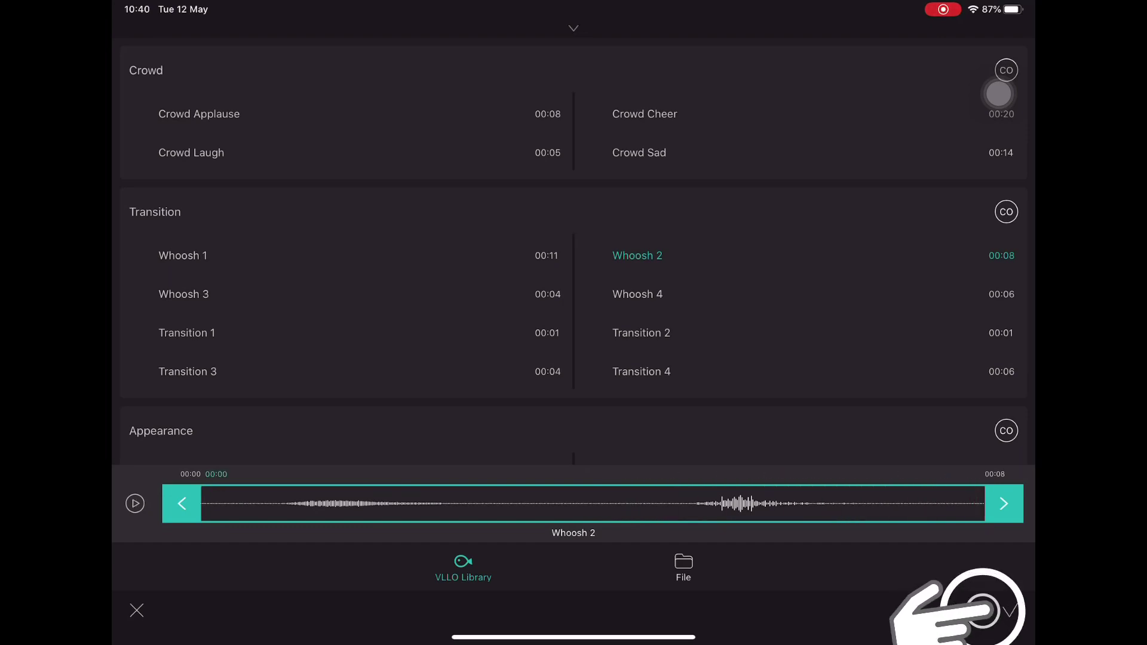
pyautogui.click(1010, 611)
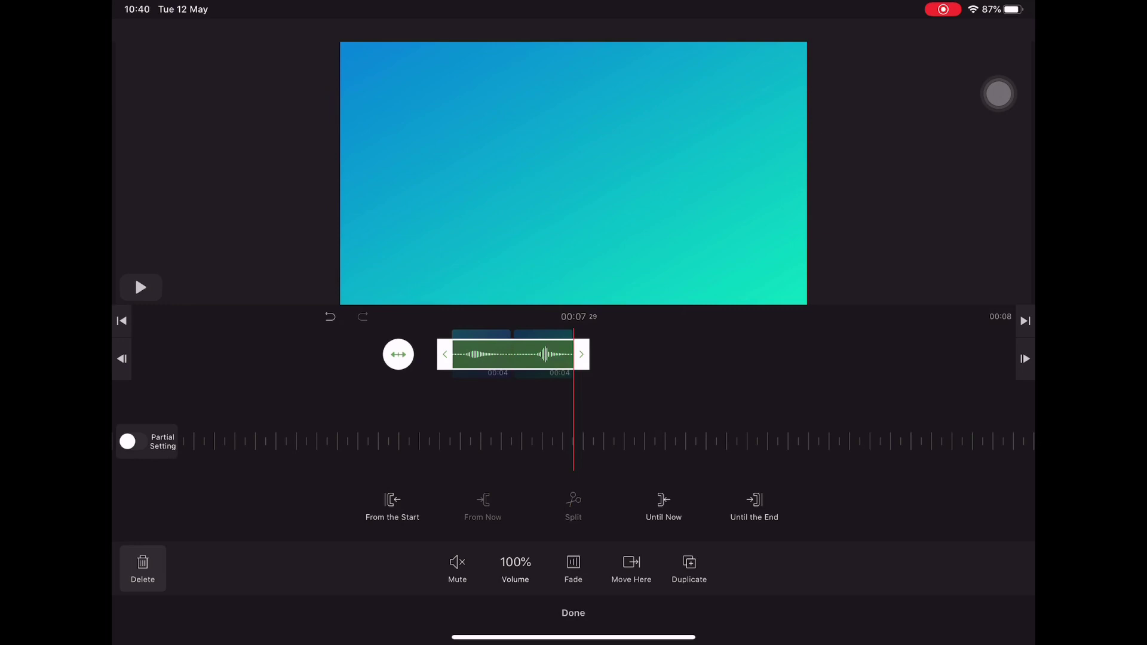
pyautogui.click(573, 611)
pyautogui.click(123, 319)
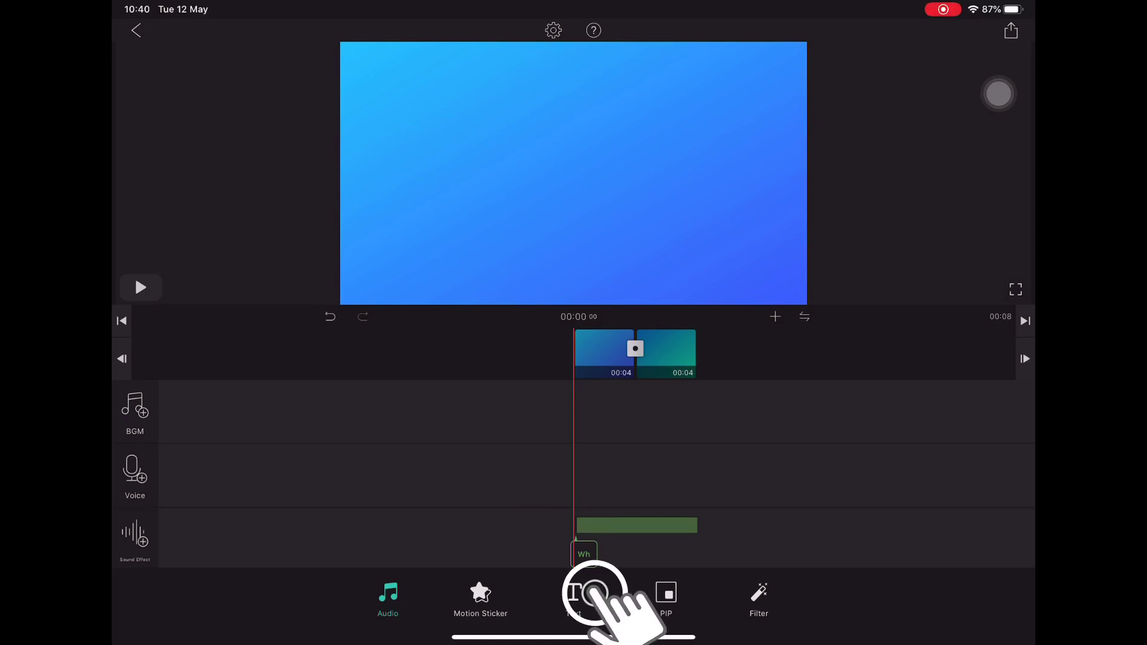
# Place the white brush-stroke label from the text label gallery on the first scene
pyautogui.click(574, 596)
pyautogui.click(135, 475)
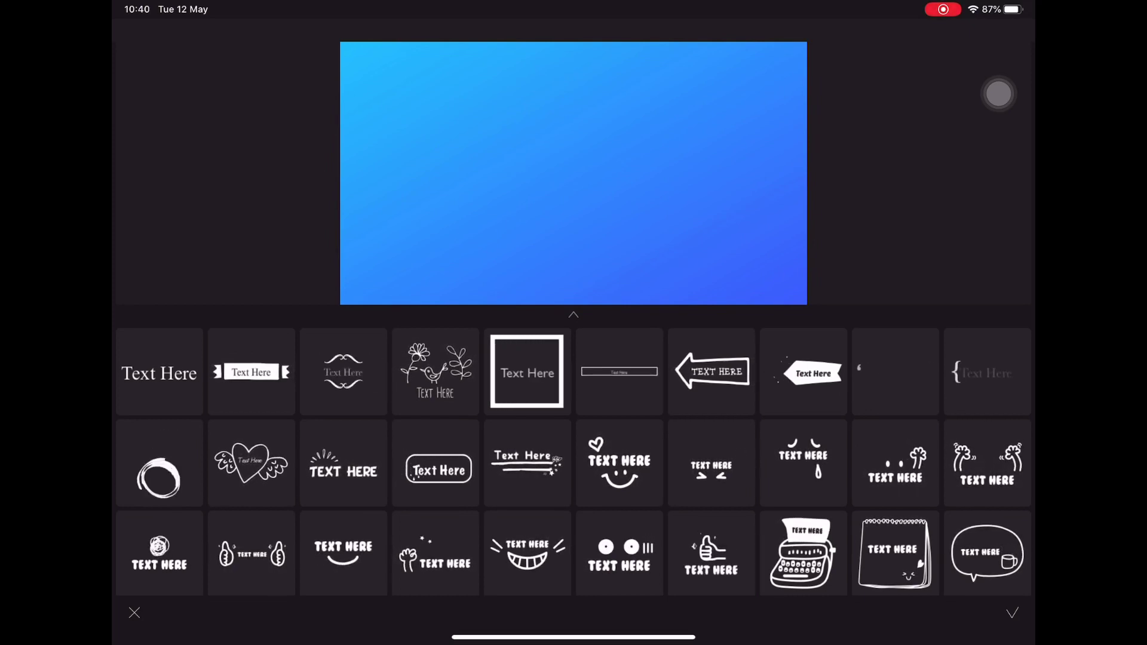
pyautogui.scroll(-5, 574, 466)
pyautogui.scroll(-5, 574, 467)
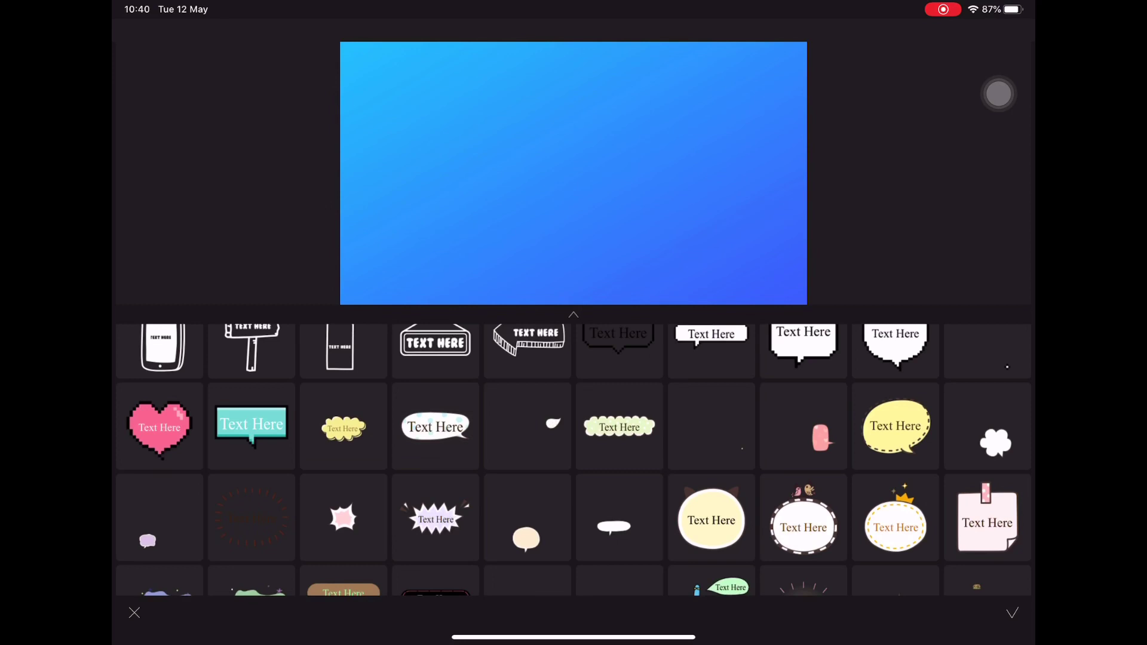
pyautogui.scroll(-5, 574, 467)
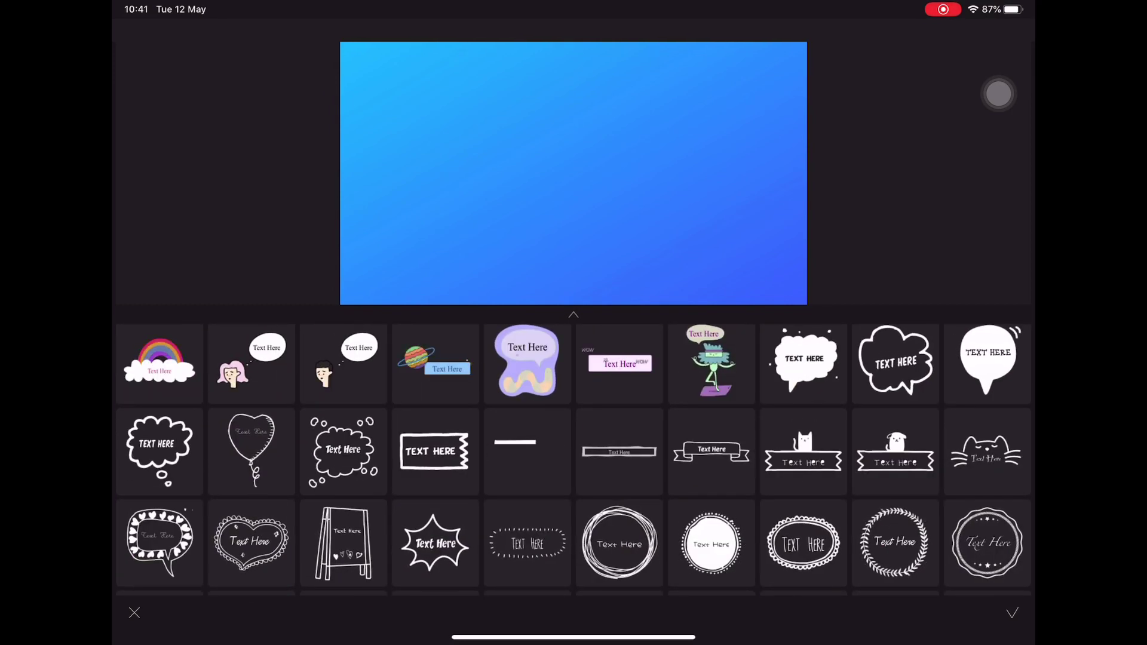
pyautogui.click(528, 453)
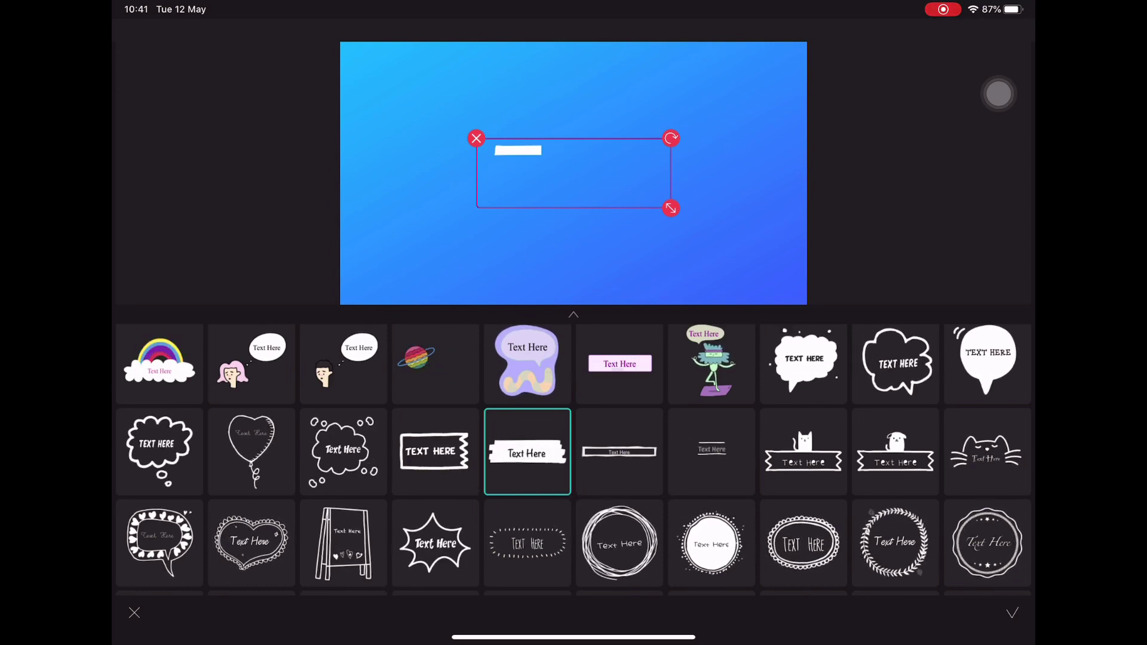
pyautogui.click(1013, 614)
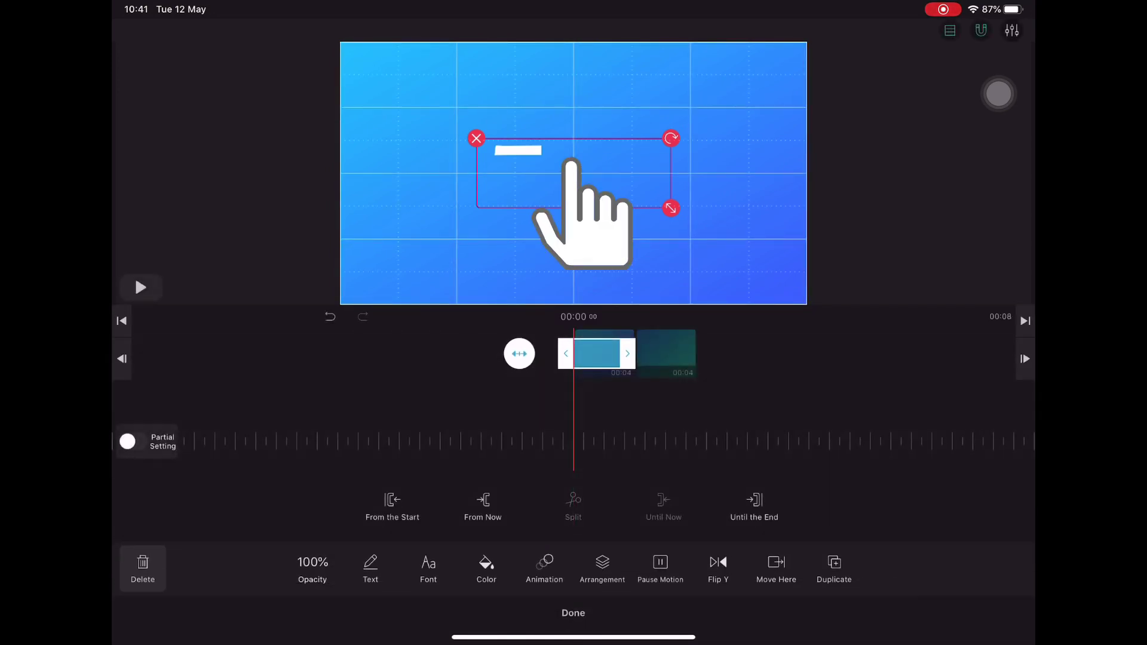
# Change the label's text to 'BRITONG BISDAK' in capitals
pyautogui.doubleClick(574, 171)
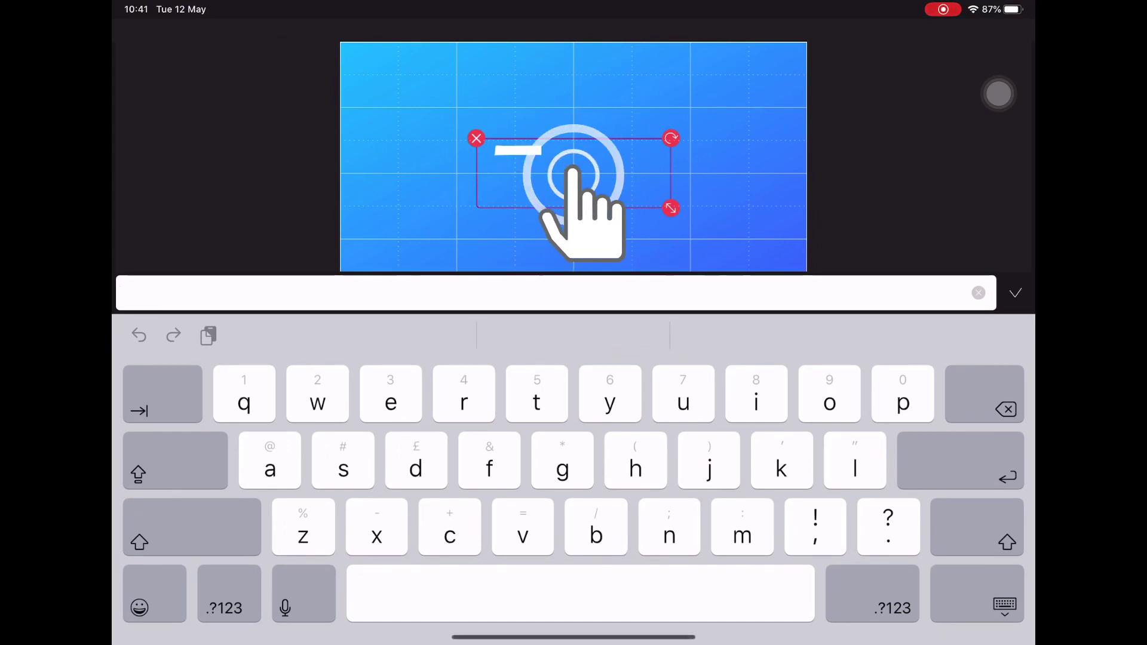
pyautogui.write('brito')
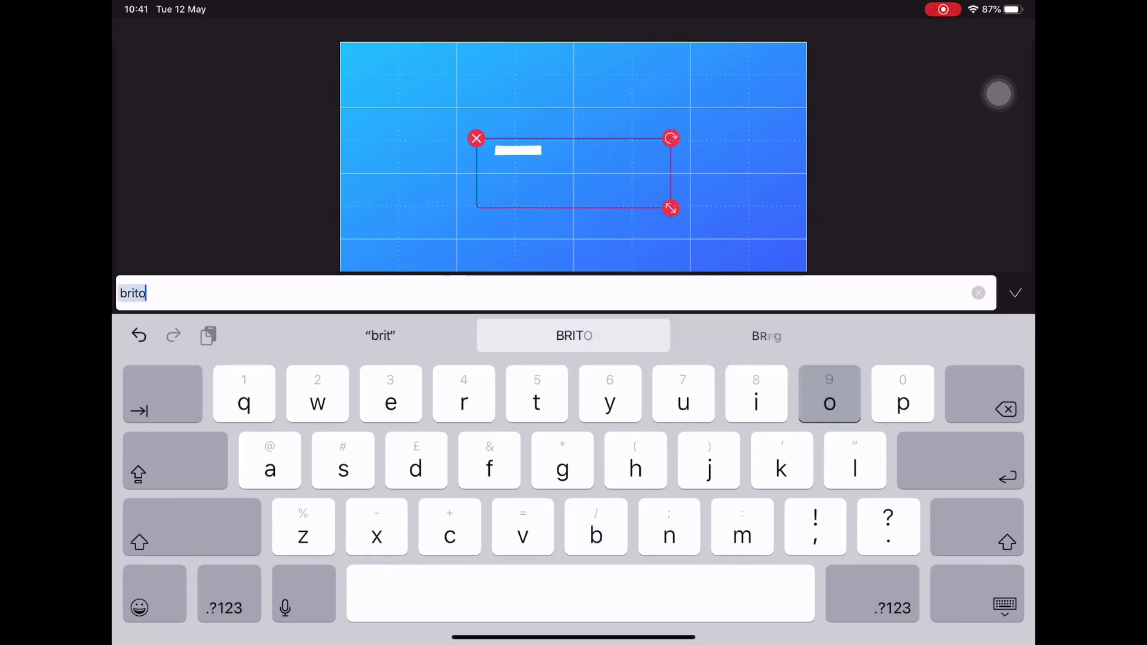
pyautogui.write('ng')
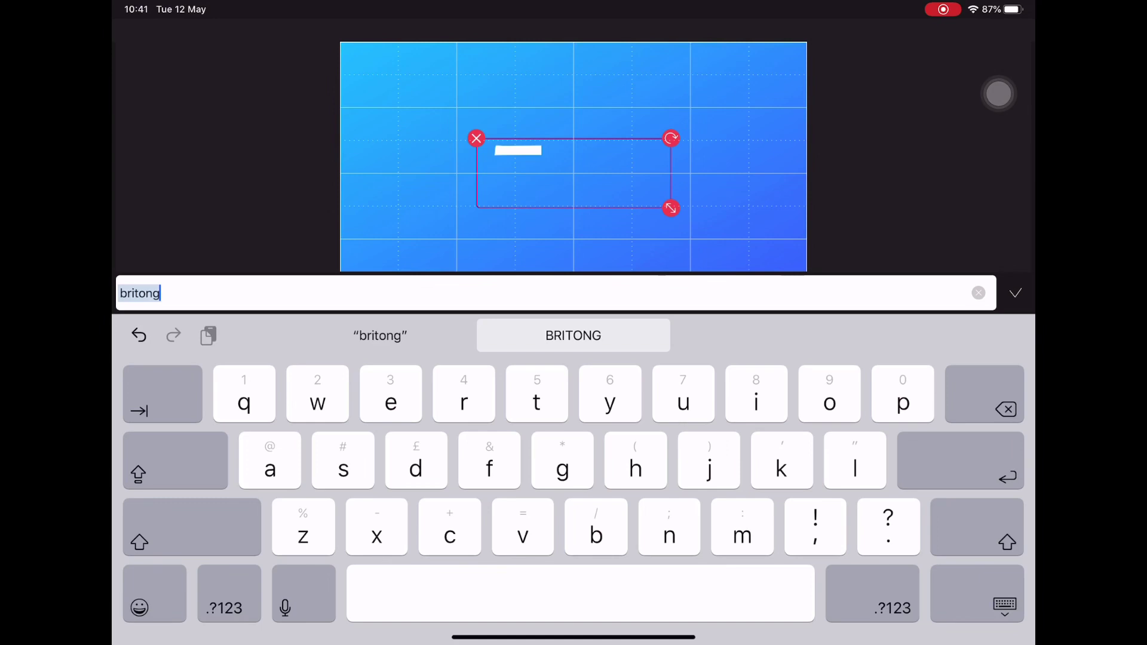
pyautogui.click(574, 335)
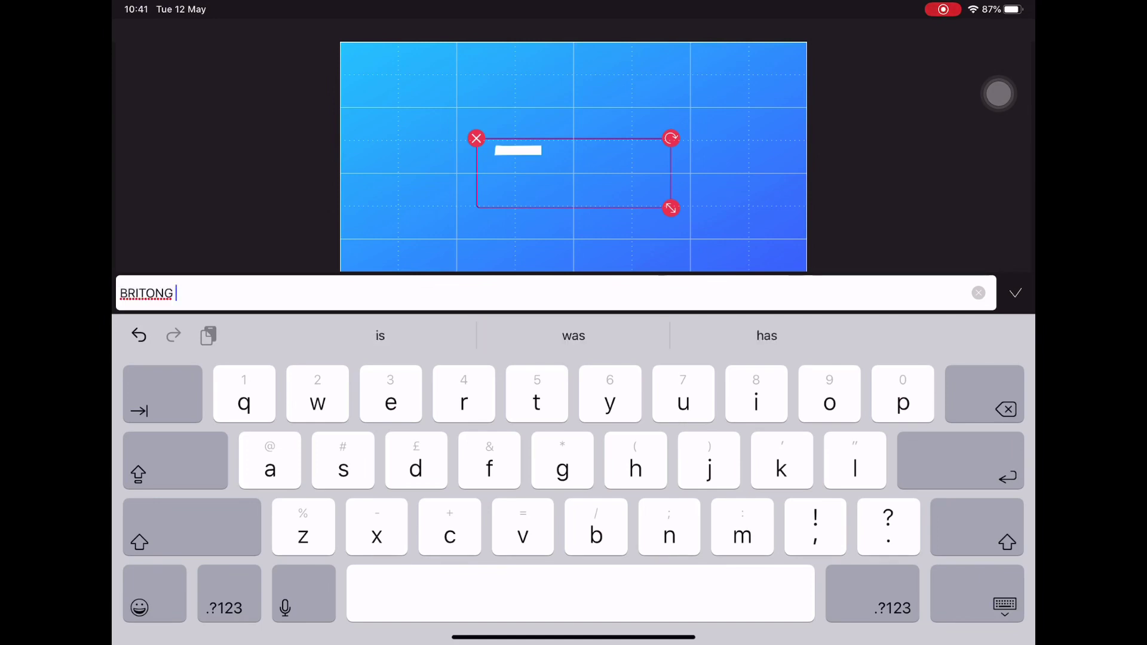
pyautogui.write('bisdak')
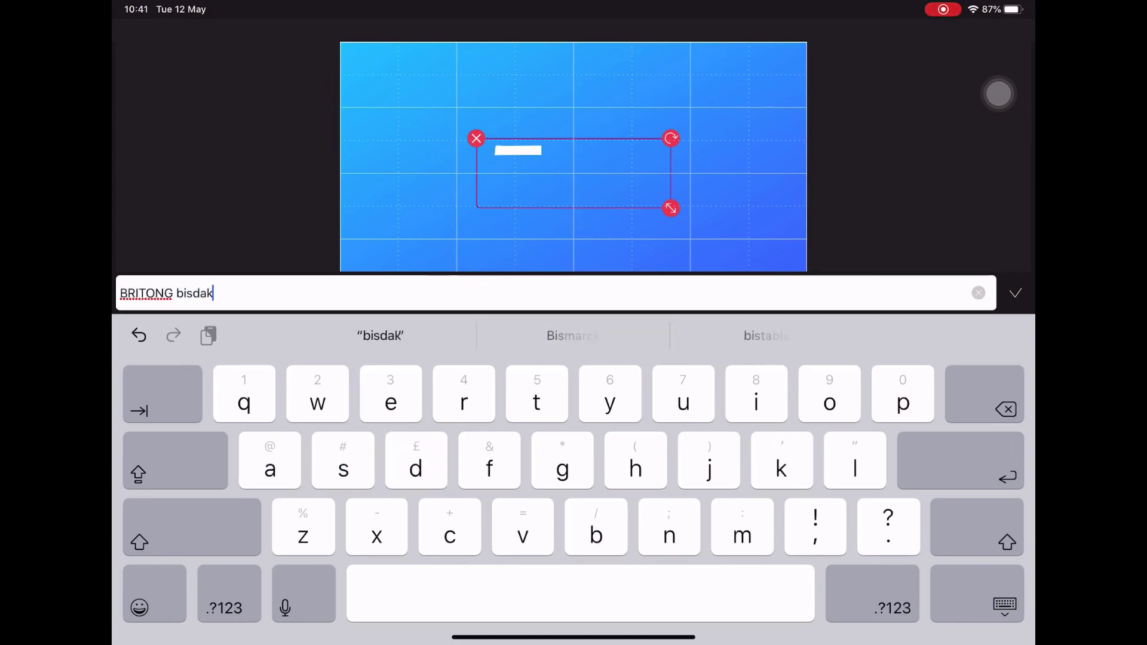
pyautogui.press('BackSpace')
pyautogui.press('BackSpace')
pyautogui.press('BackSpace')
pyautogui.press('BackSpace')
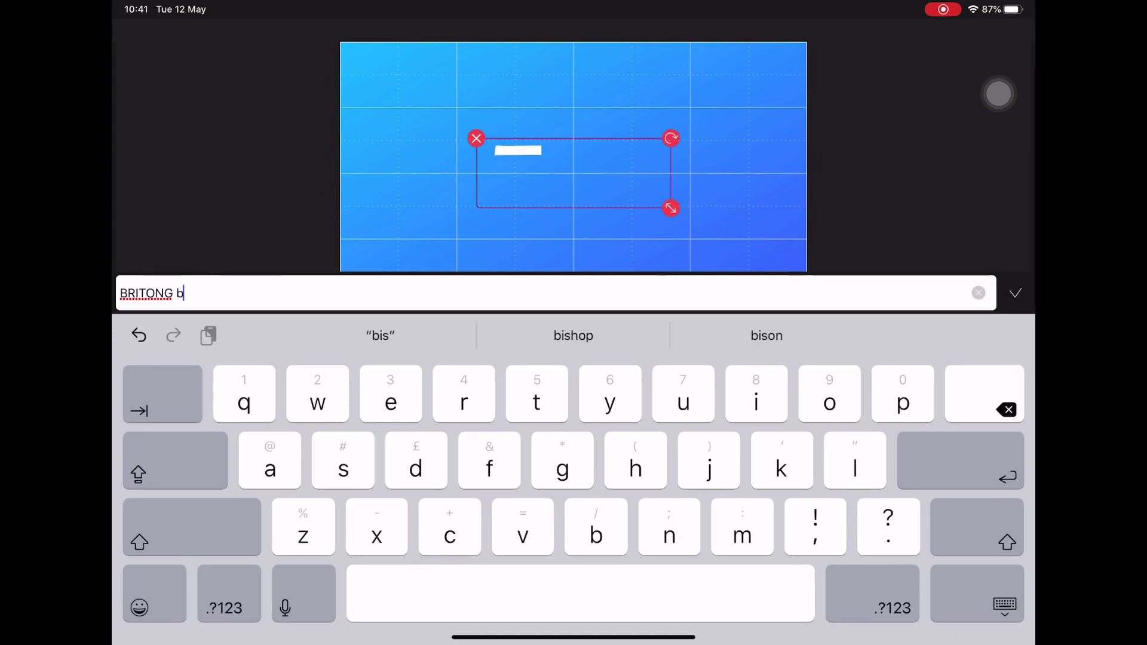
pyautogui.press('BackSpace')
pyautogui.press('BackSpace')
pyautogui.press('BackSpace')
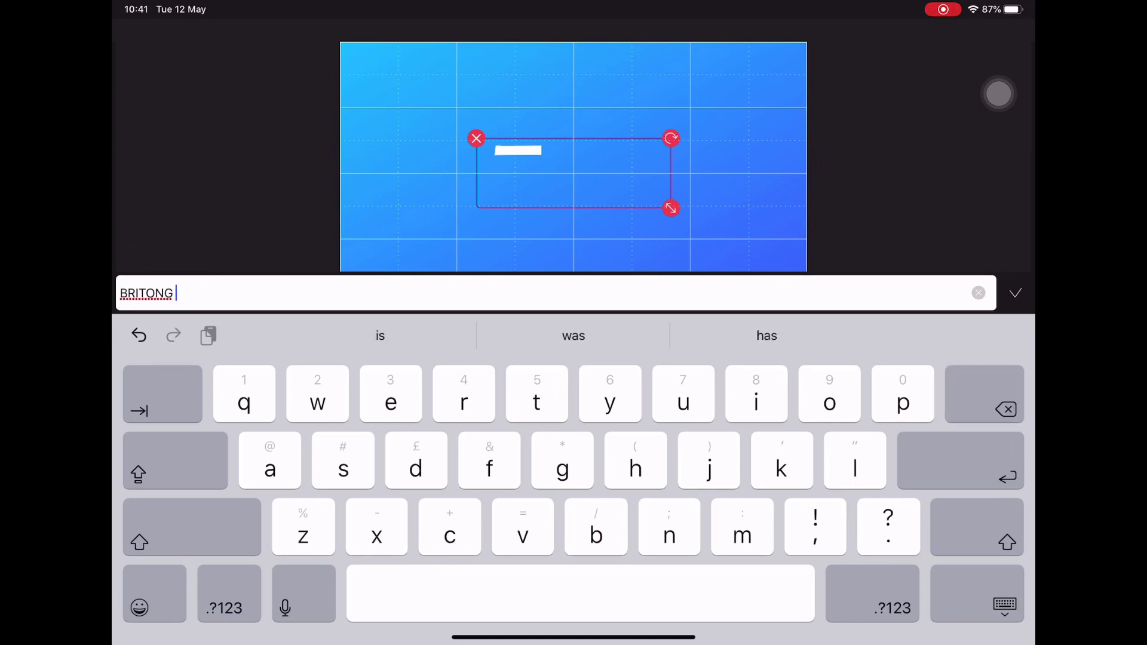
pyautogui.click(175, 462)
pyautogui.write('BI')
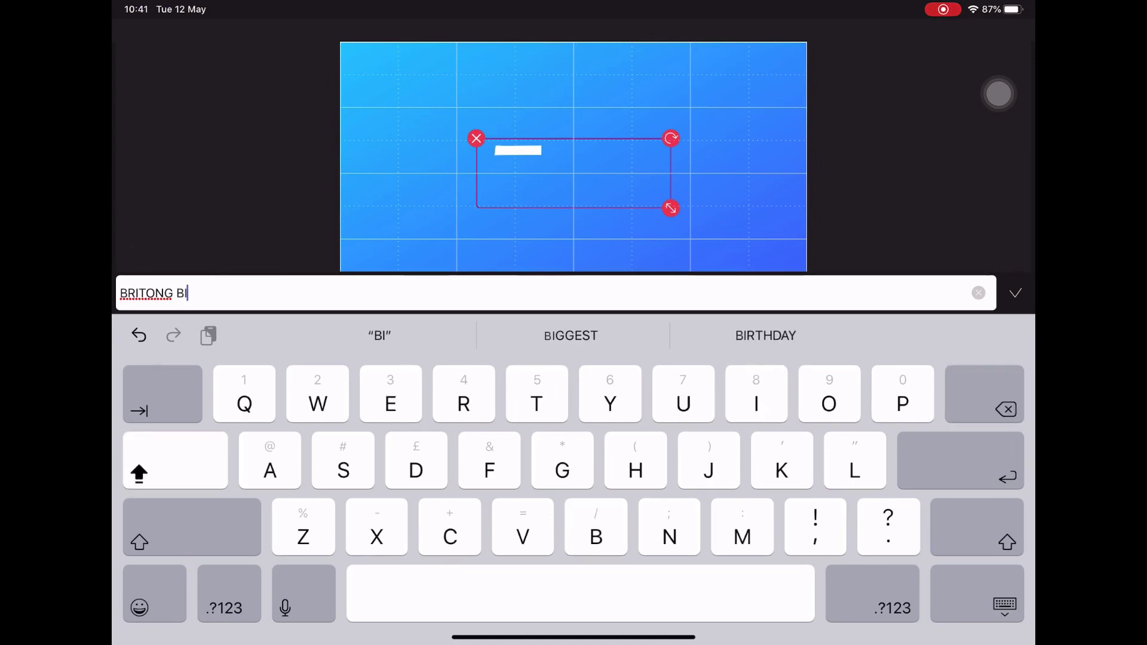
pyautogui.write('SDAK')
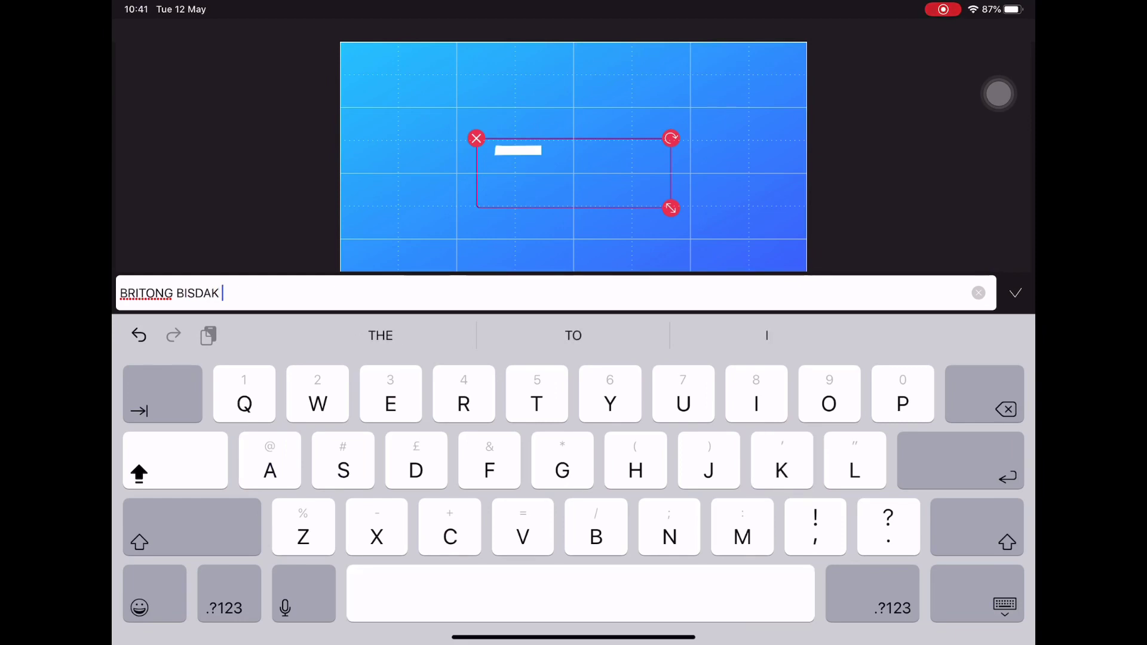
pyautogui.click(1016, 293)
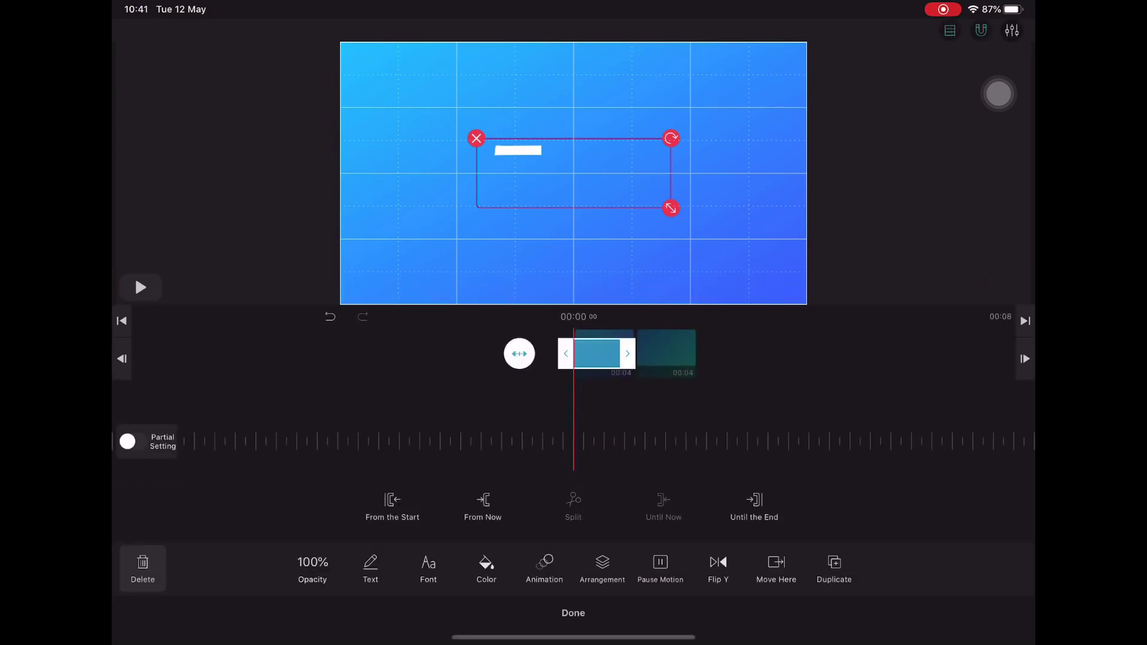
# Extend the label to the video's end, enlarge it and centre it near the top
pyautogui.moveTo(628, 353); pyautogui.dragTo(704, 354)
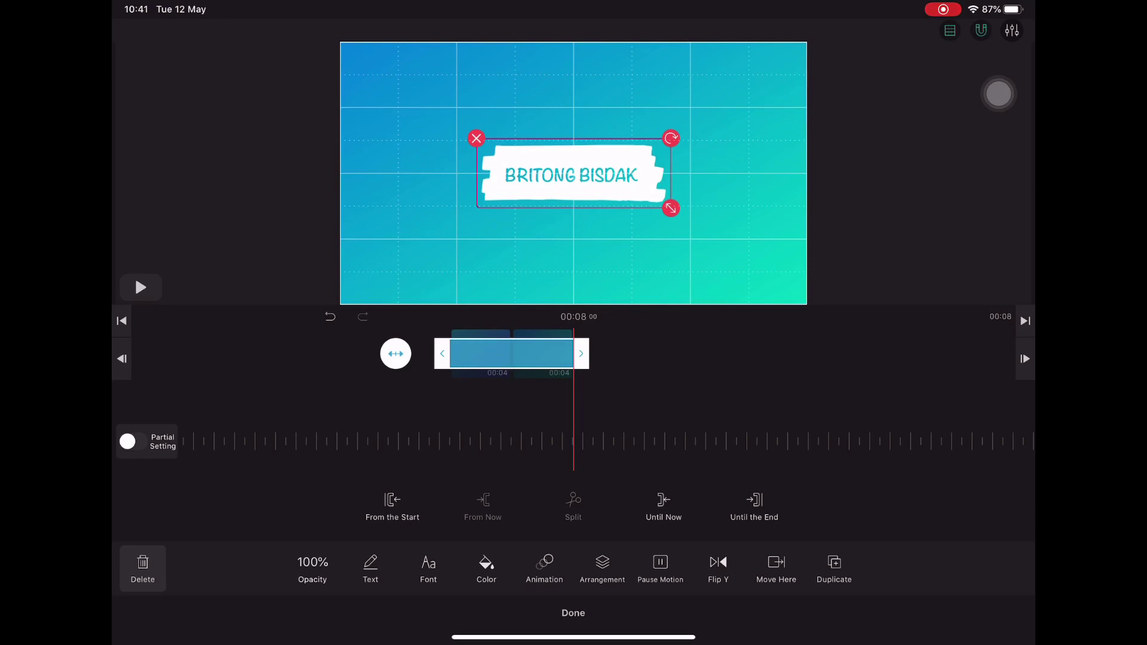
pyautogui.moveTo(571, 175); pyautogui.dragTo(571, 110)
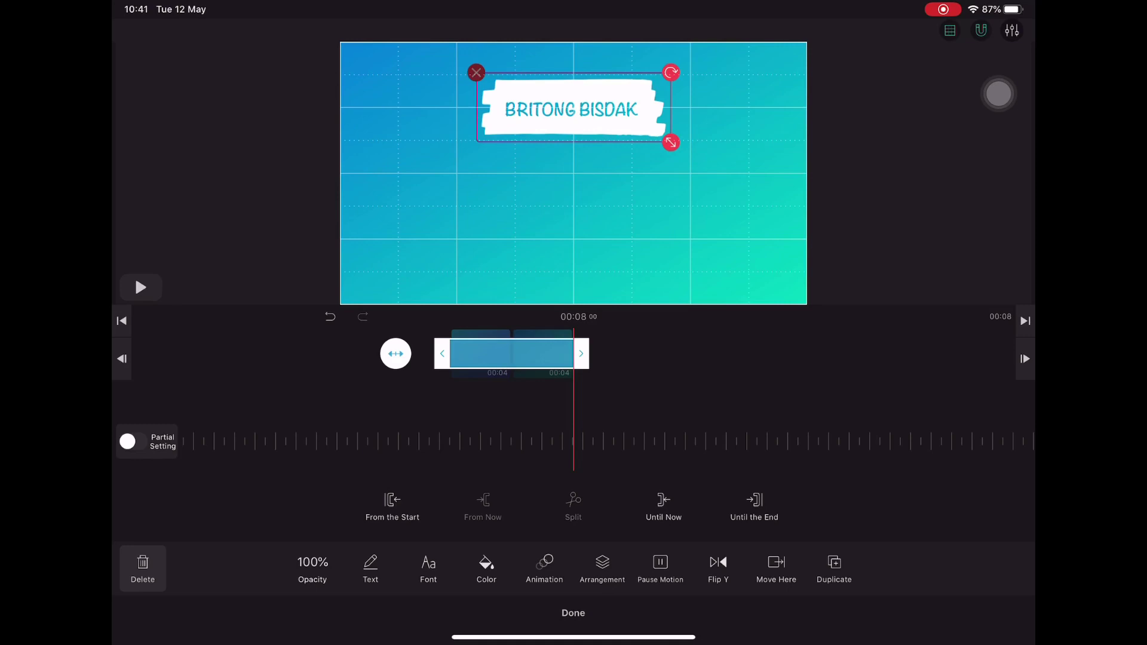
pyautogui.moveTo(571, 110); pyautogui.dragTo(558, 110)
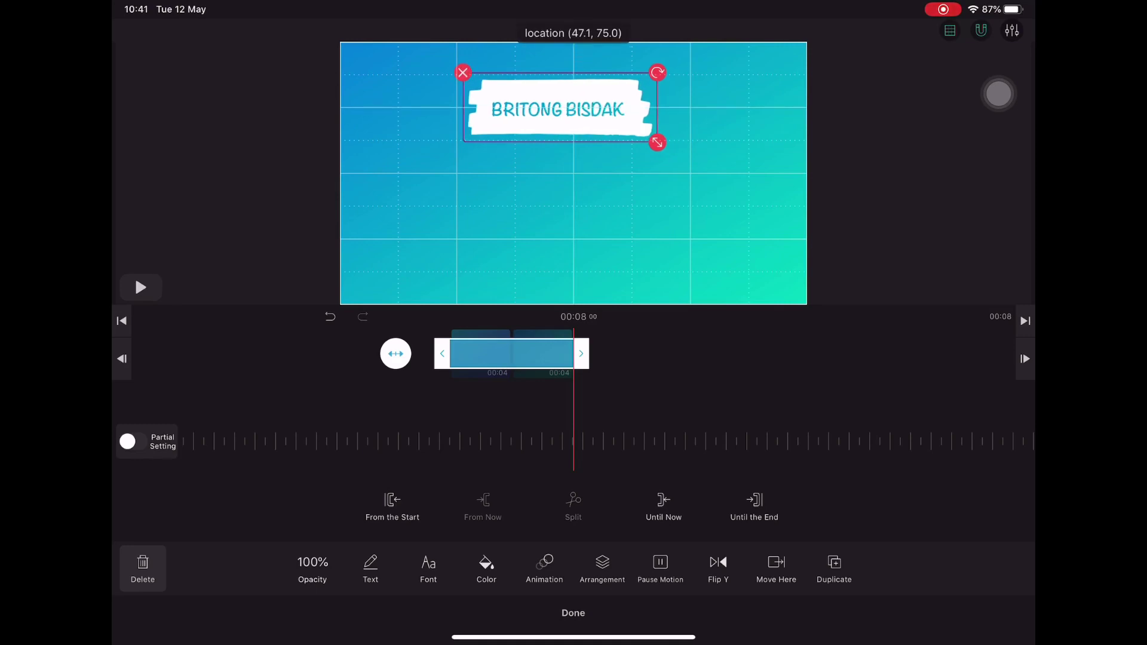
pyautogui.moveTo(658, 142); pyautogui.dragTo(708, 161)
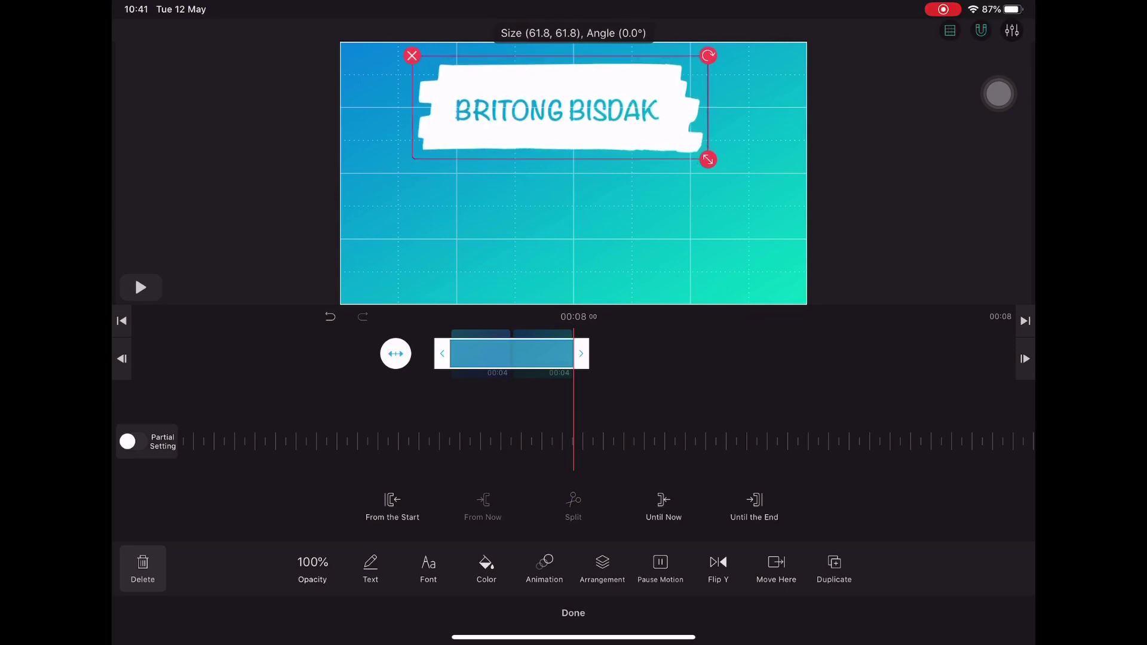
pyautogui.moveTo(558, 110); pyautogui.dragTo(572, 110)
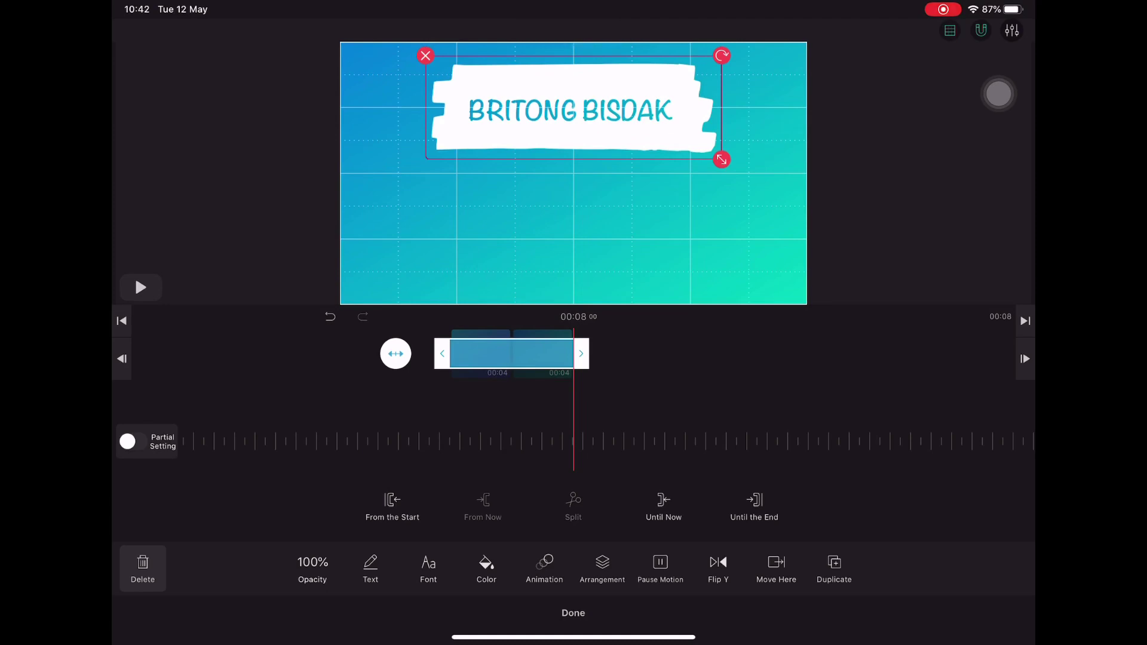
pyautogui.click(573, 612)
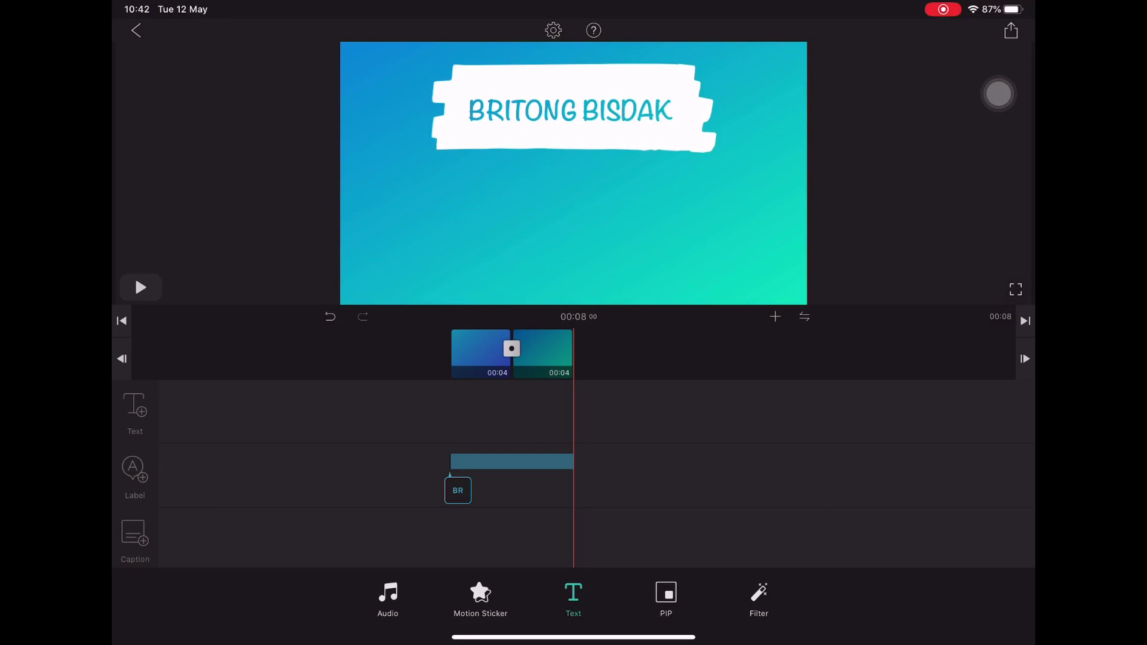
# Make the label's brush background dark navy and scrub back to 00:00
pyautogui.click(511, 462)
pyautogui.click(487, 566)
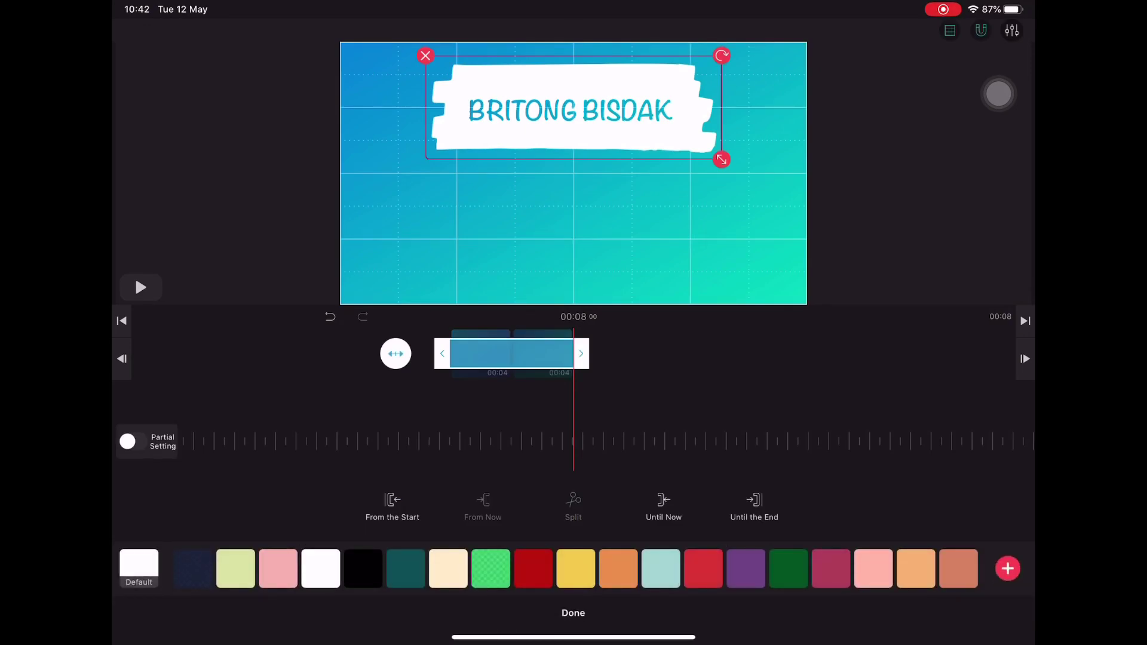
pyautogui.click(194, 569)
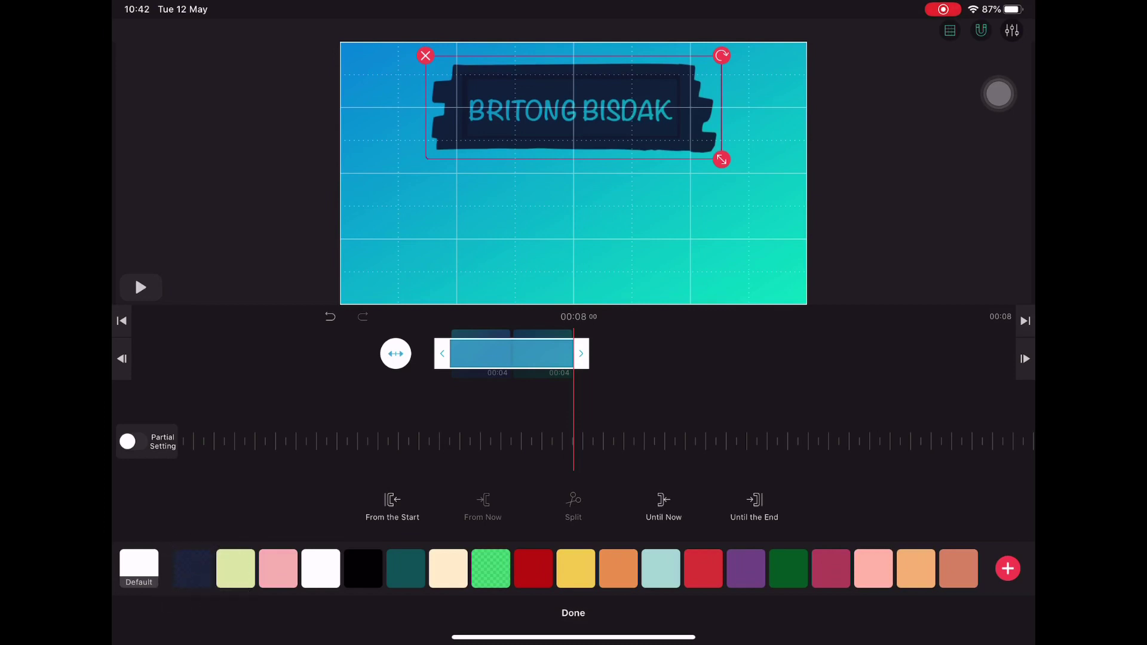
pyautogui.click(572, 614)
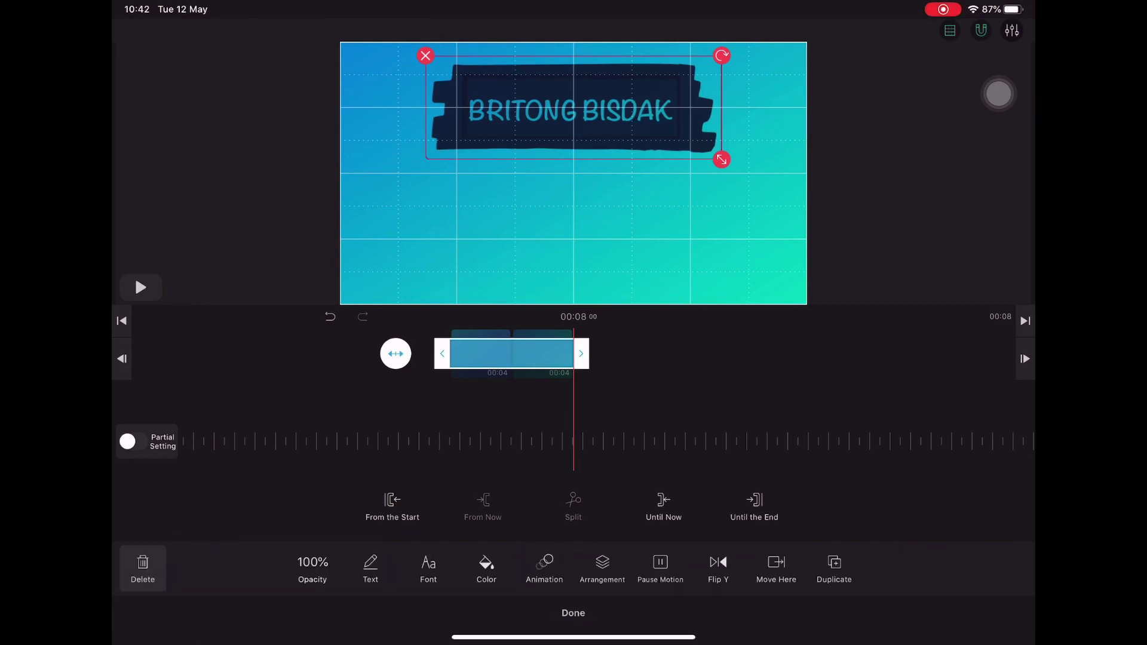
pyautogui.moveTo(511, 353)
pyautogui.mouseDown()
pyautogui.moveTo(635, 353)
pyautogui.moveTo(624, 353)
pyautogui.mouseUp()
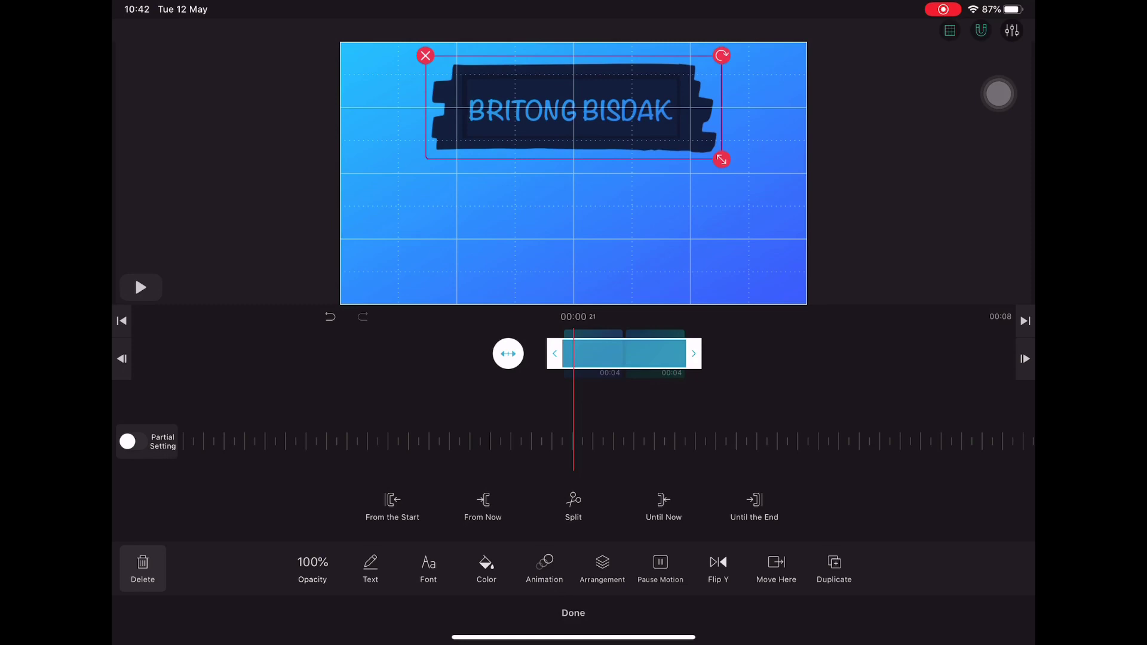
# Add a smaller YouTube play-button sticker below the label and lengthen its duration
pyautogui.click(574, 614)
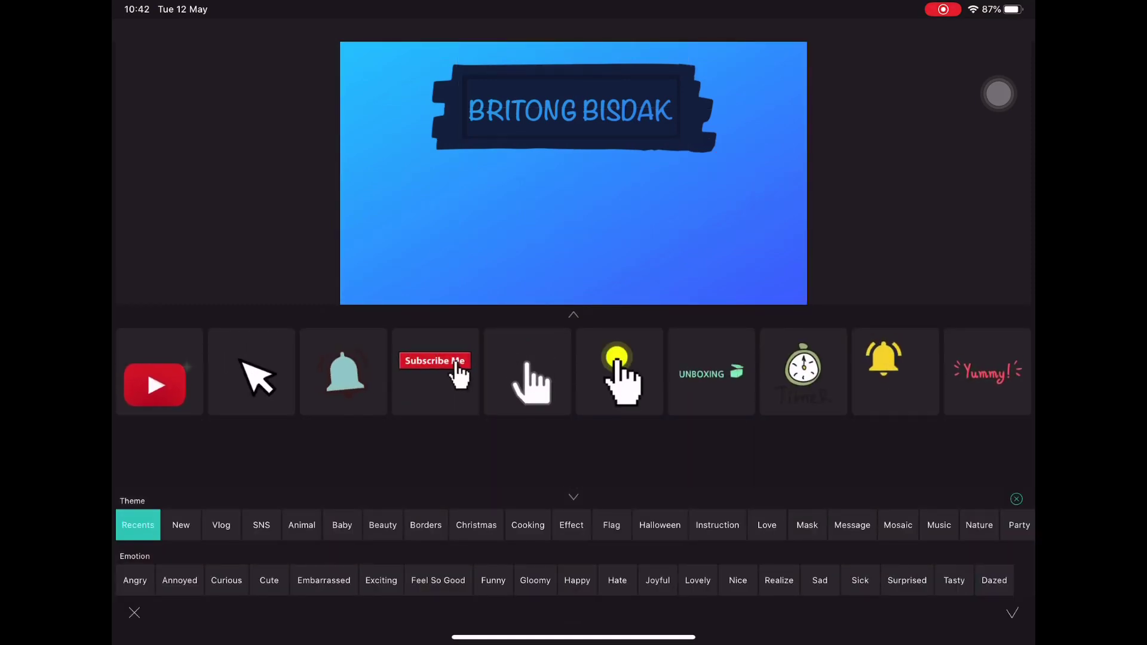
pyautogui.click(159, 371)
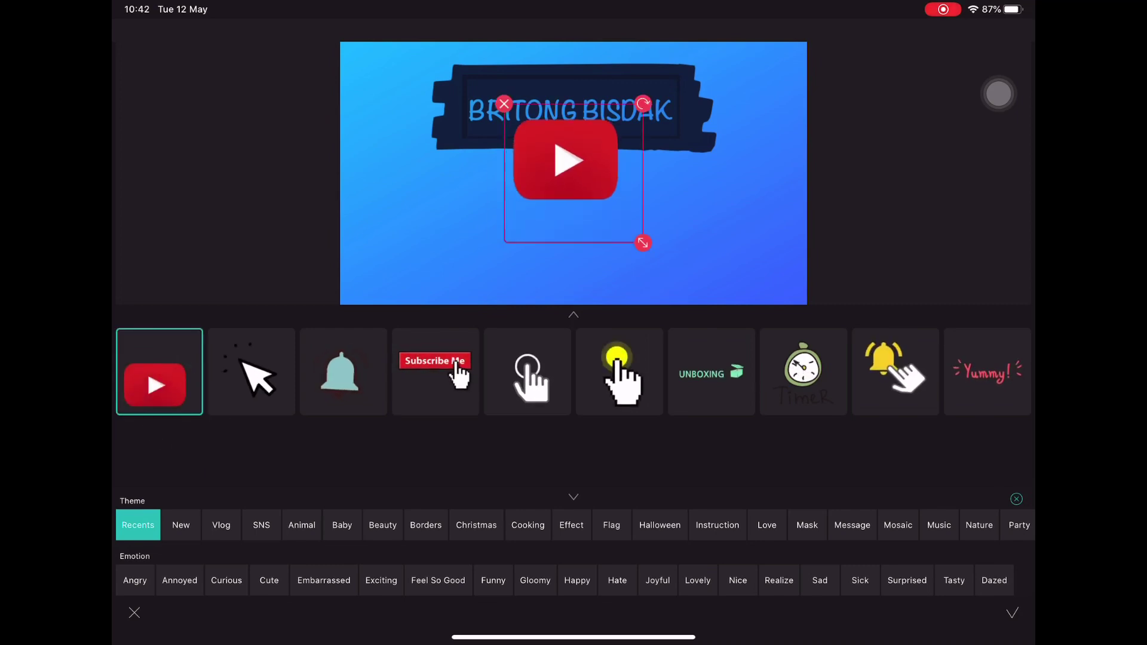
pyautogui.moveTo(643, 243); pyautogui.dragTo(480, 225)
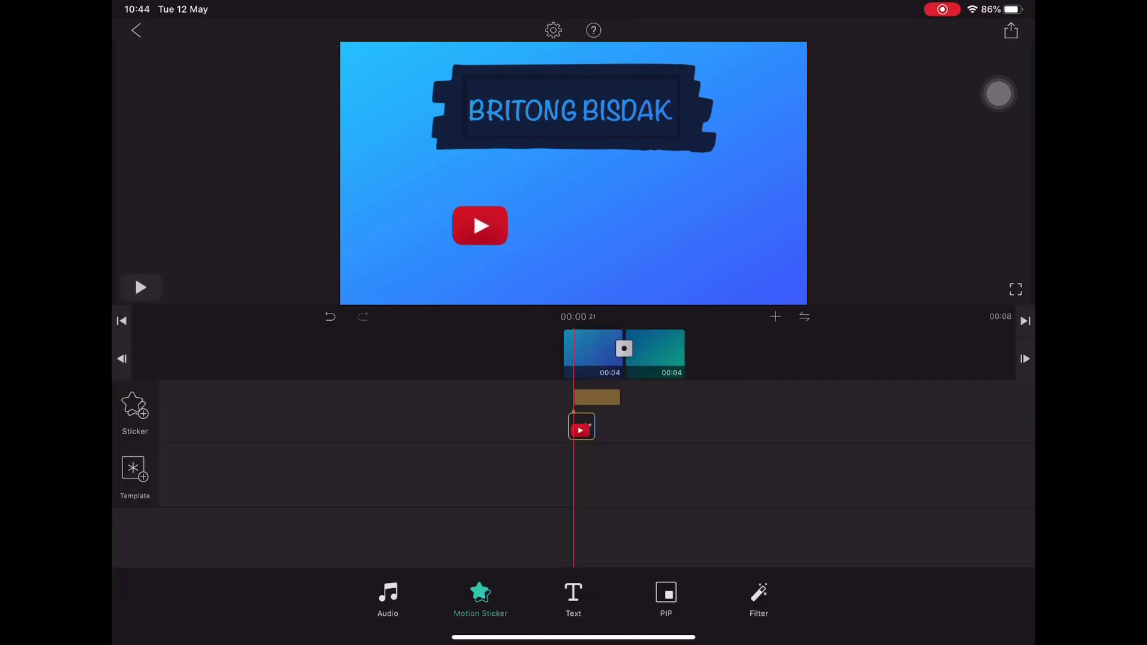
pyautogui.click(581, 428)
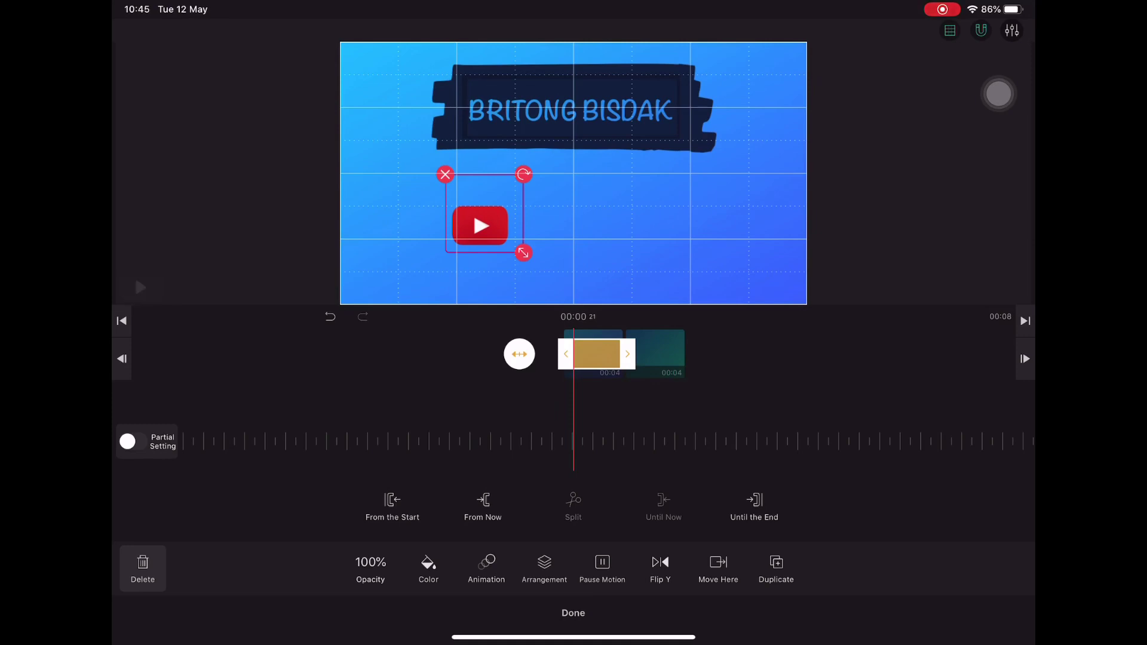
pyautogui.moveTo(629, 354)
pyautogui.mouseDown()
pyautogui.moveTo(686, 354)
pyautogui.moveTo(529, 354)
pyautogui.moveTo(640, 354)
pyautogui.moveTo(625, 354)
pyautogui.mouseUp()
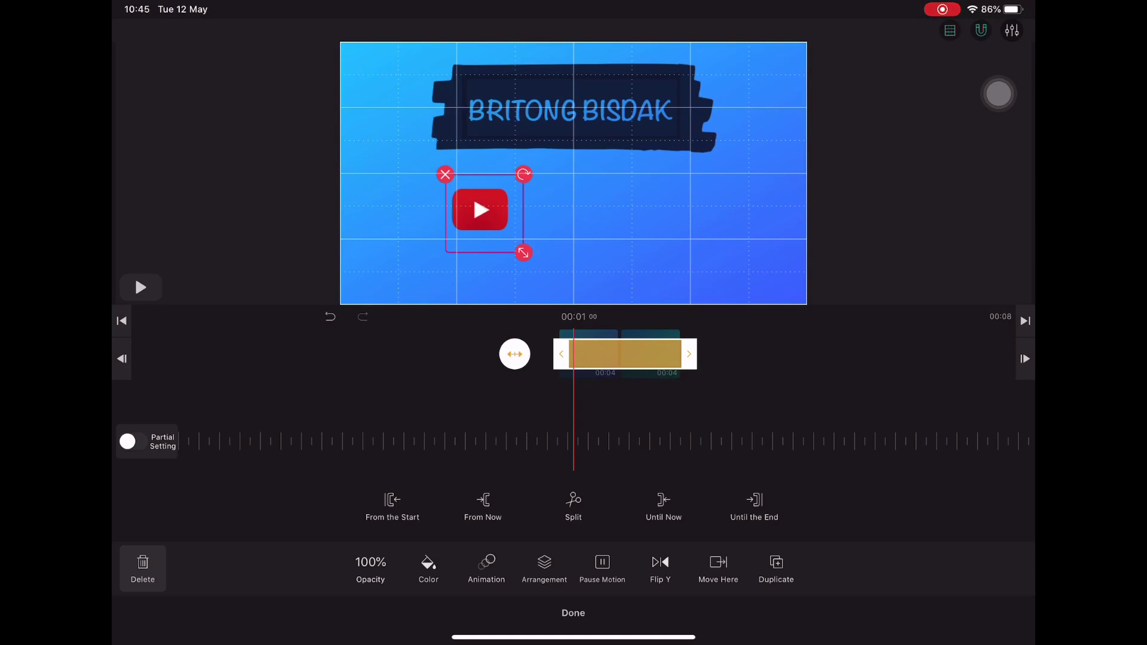
# Add the Pop-up 1 sound effect to the audio track
pyautogui.click(573, 612)
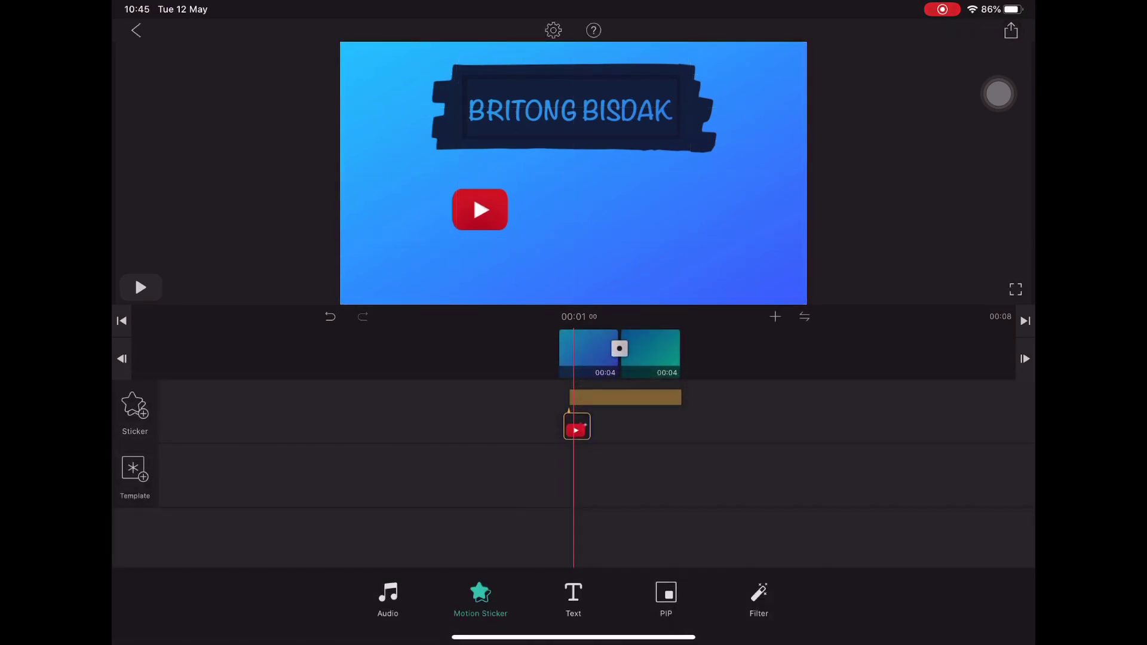
pyautogui.click(388, 598)
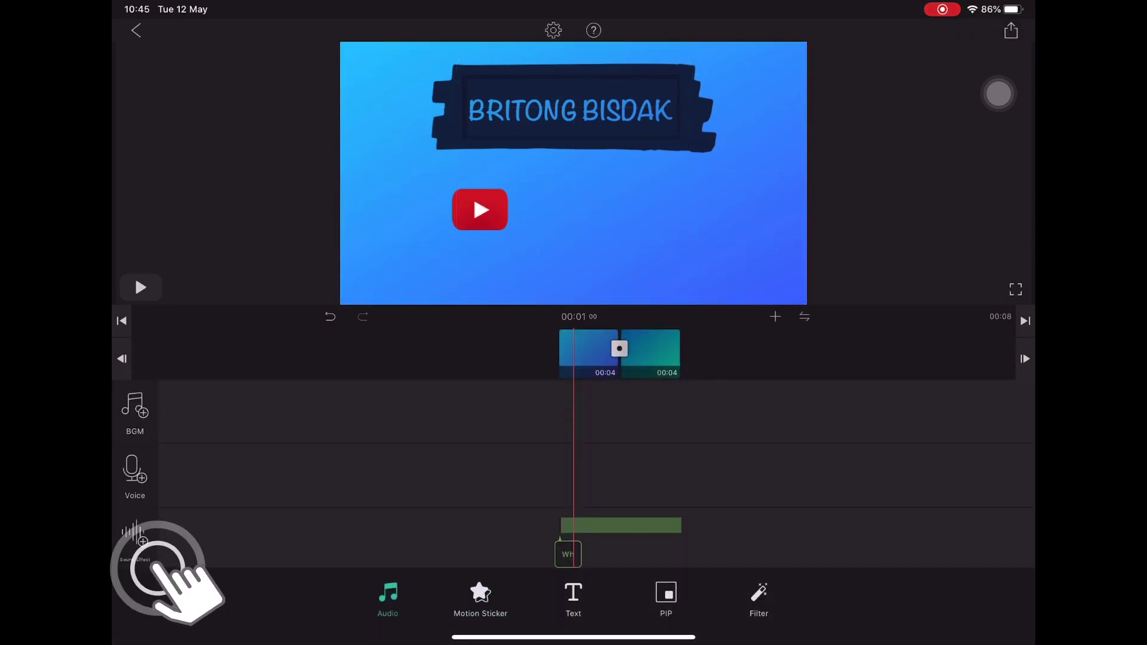
pyautogui.click(135, 538)
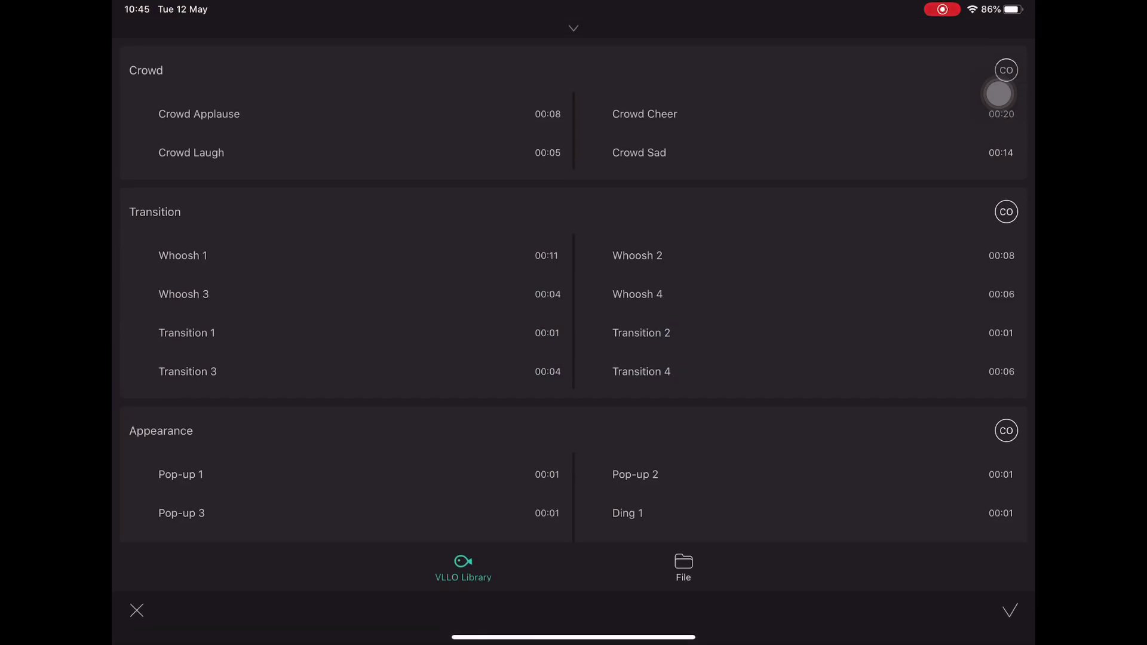
pyautogui.scroll(-2, 999, 94)
pyautogui.click(181, 415)
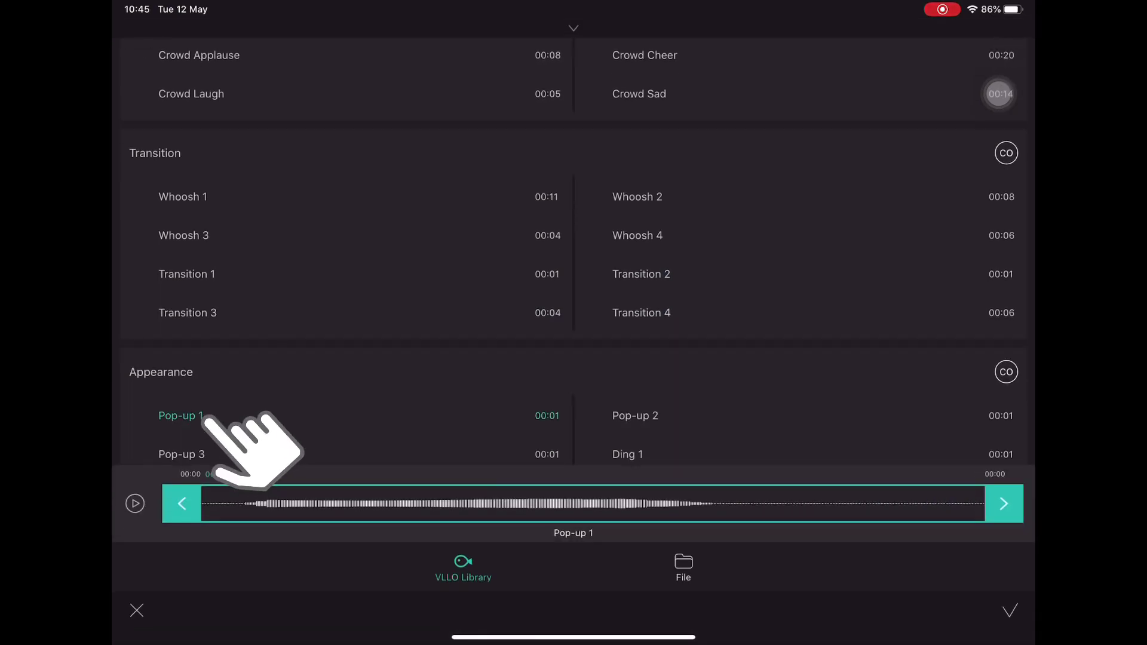
pyautogui.click(1011, 611)
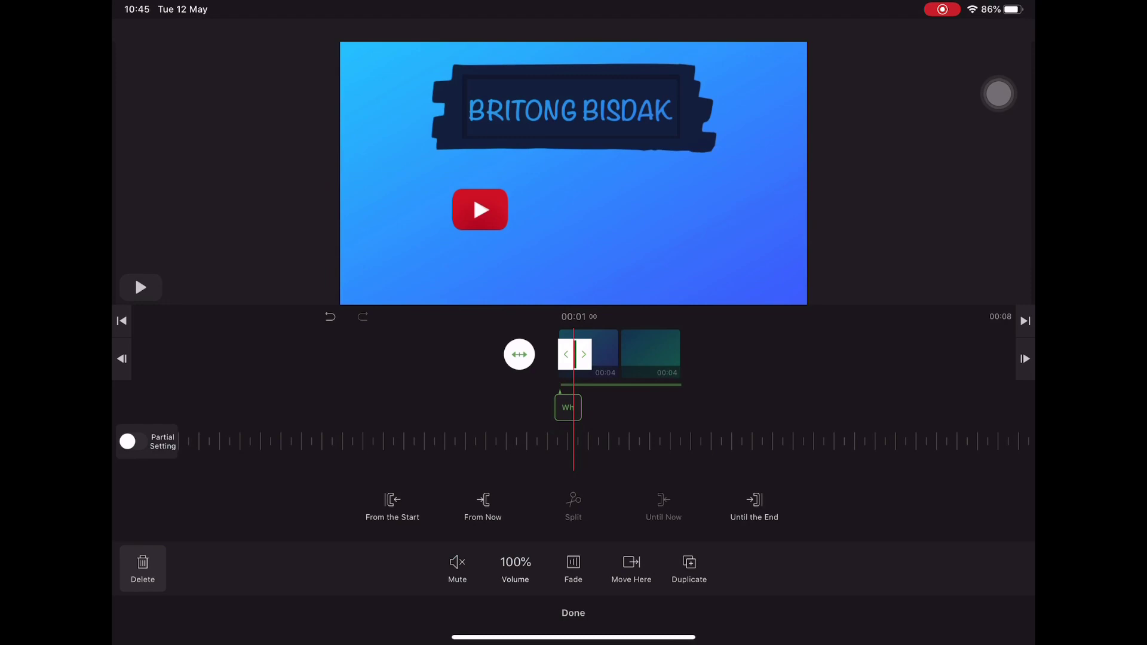
# Play the intro to check the sound, then scrub to about one second
pyautogui.moveTo(618, 354); pyautogui.dragTo(635, 354)
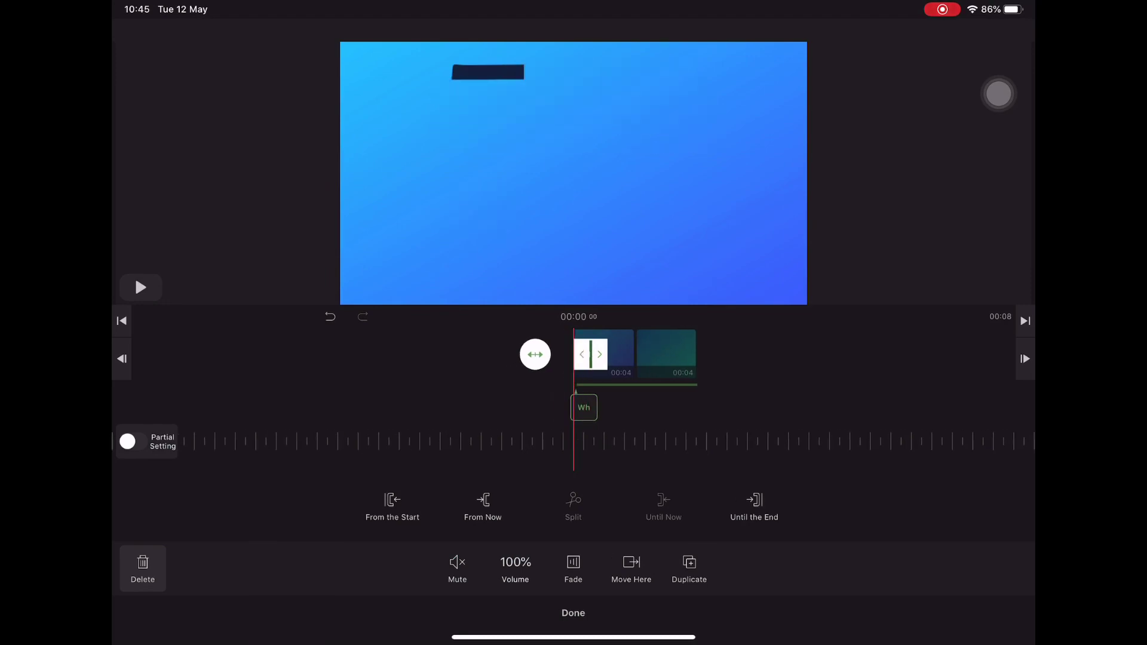
pyautogui.click(141, 288)
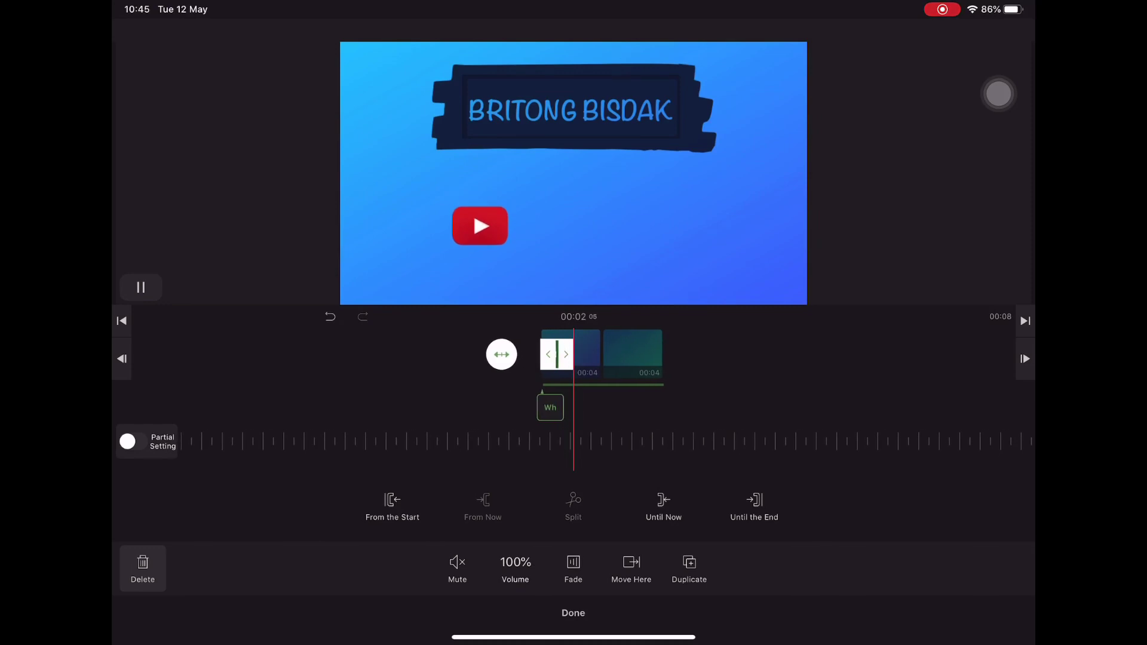
pyautogui.click(140, 287)
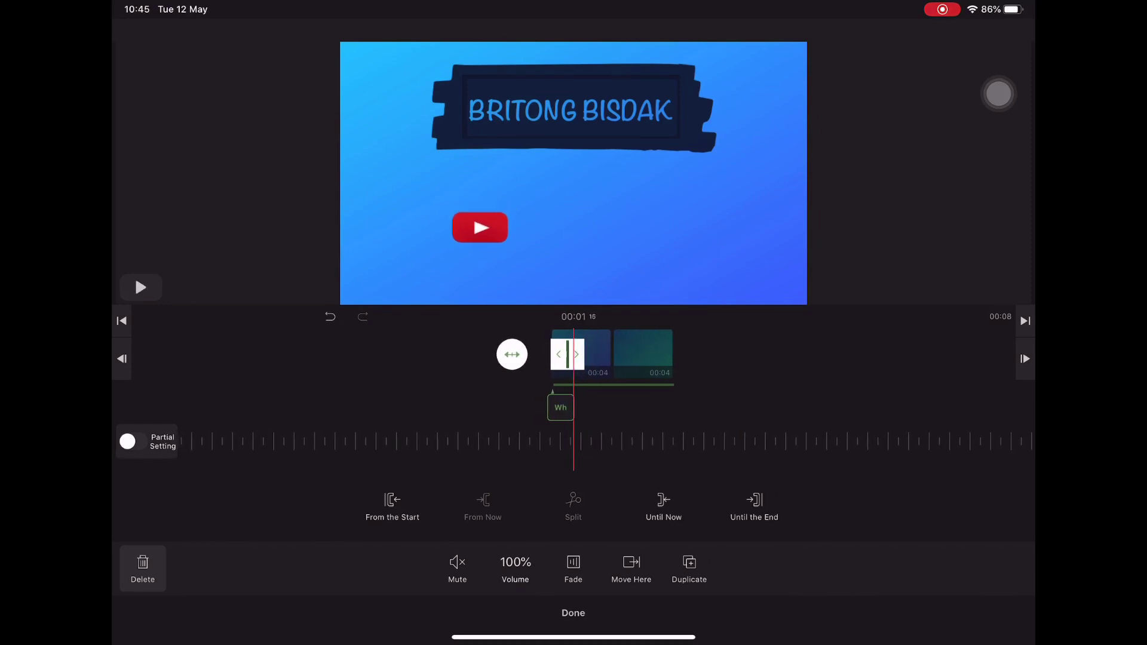
pyautogui.moveTo(628, 354); pyautogui.dragTo(641, 354)
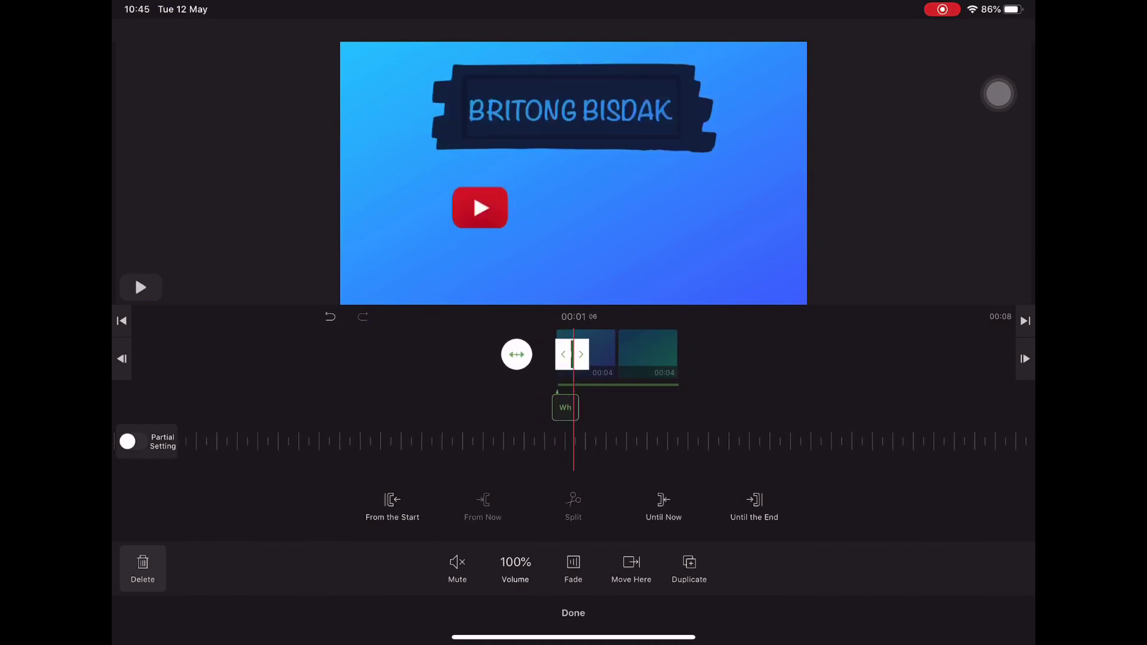
pyautogui.moveTo(627, 354); pyautogui.dragTo(620, 355)
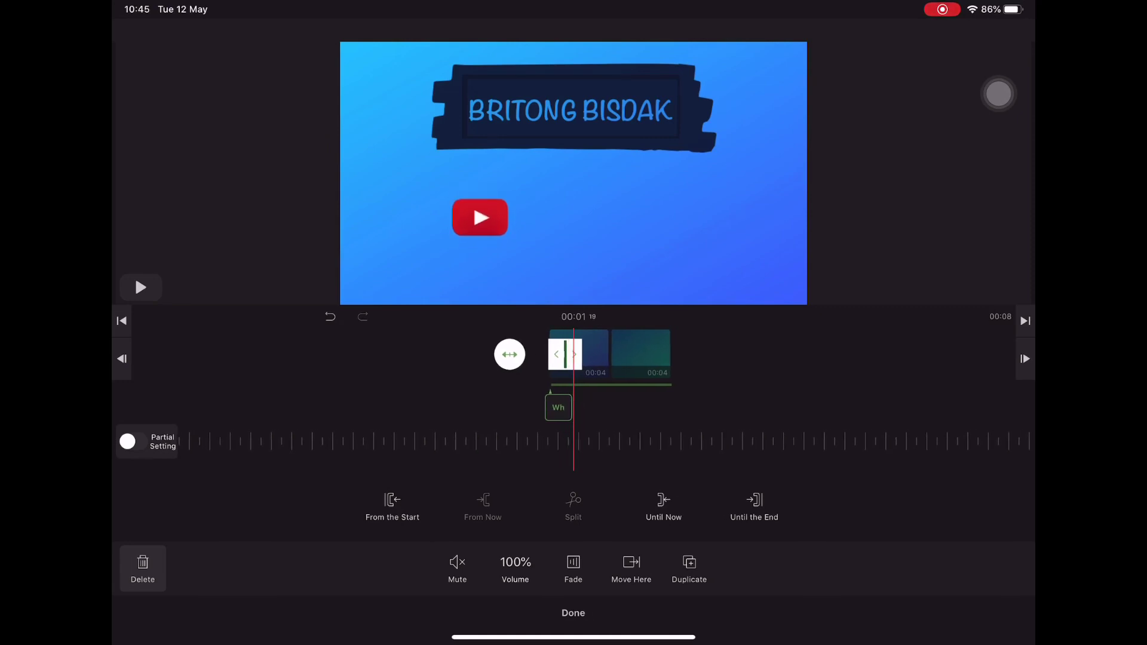
pyautogui.click(573, 613)
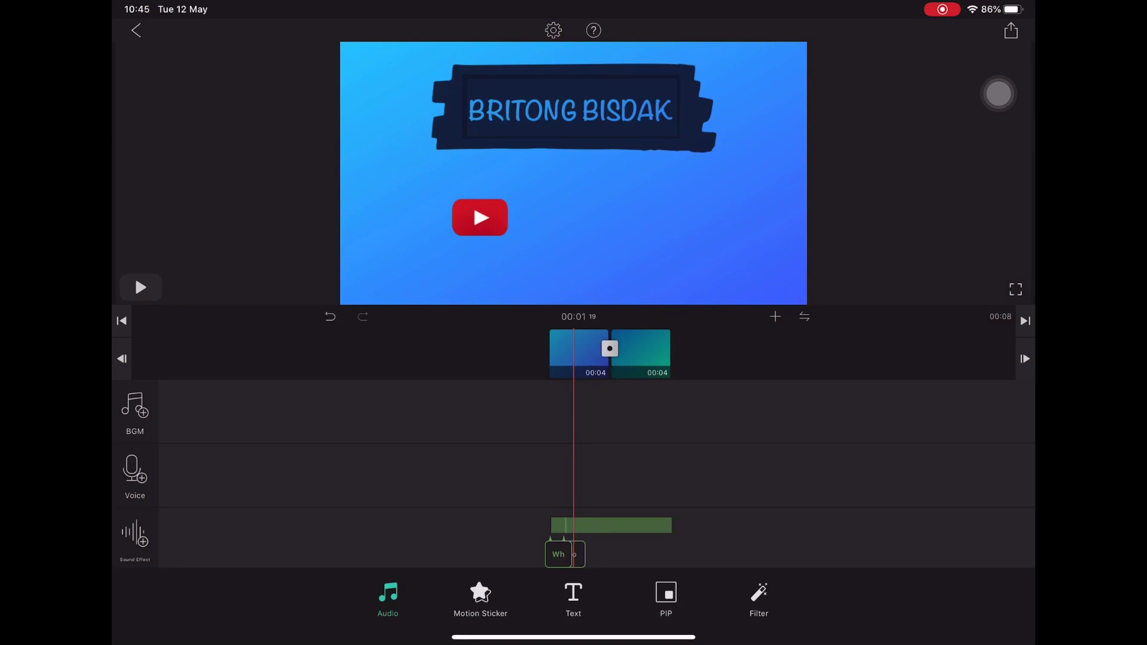
# Add a Default white text box reading 'Subscribe' below the YouTube sticker
pyautogui.click(573, 599)
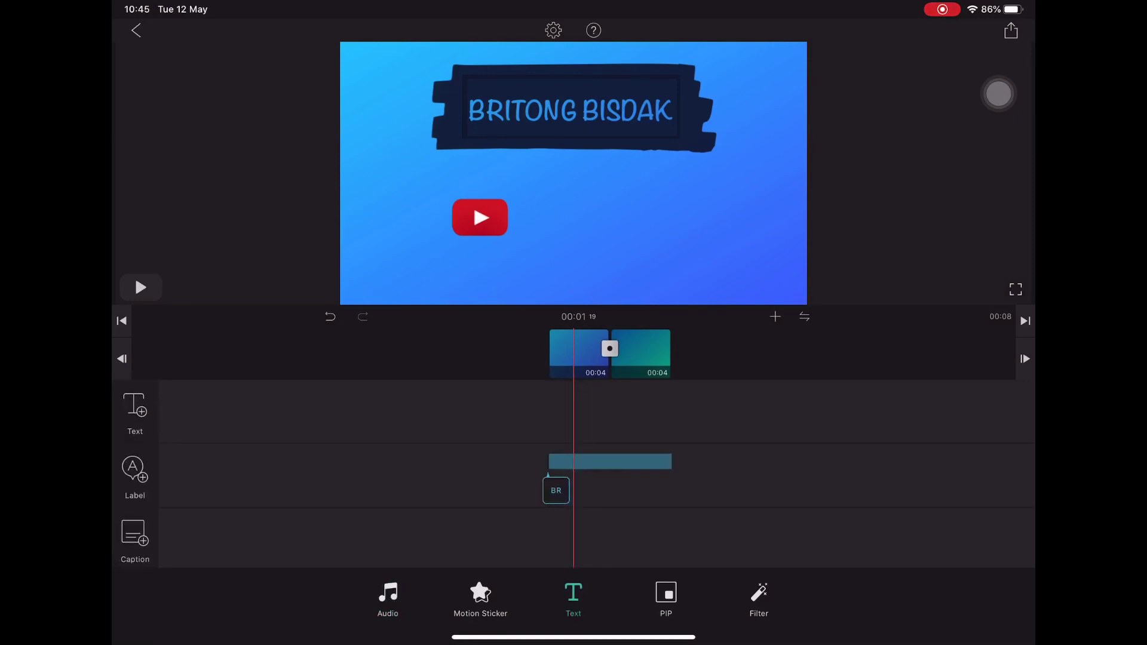
pyautogui.click(134, 405)
pyautogui.click(575, 384)
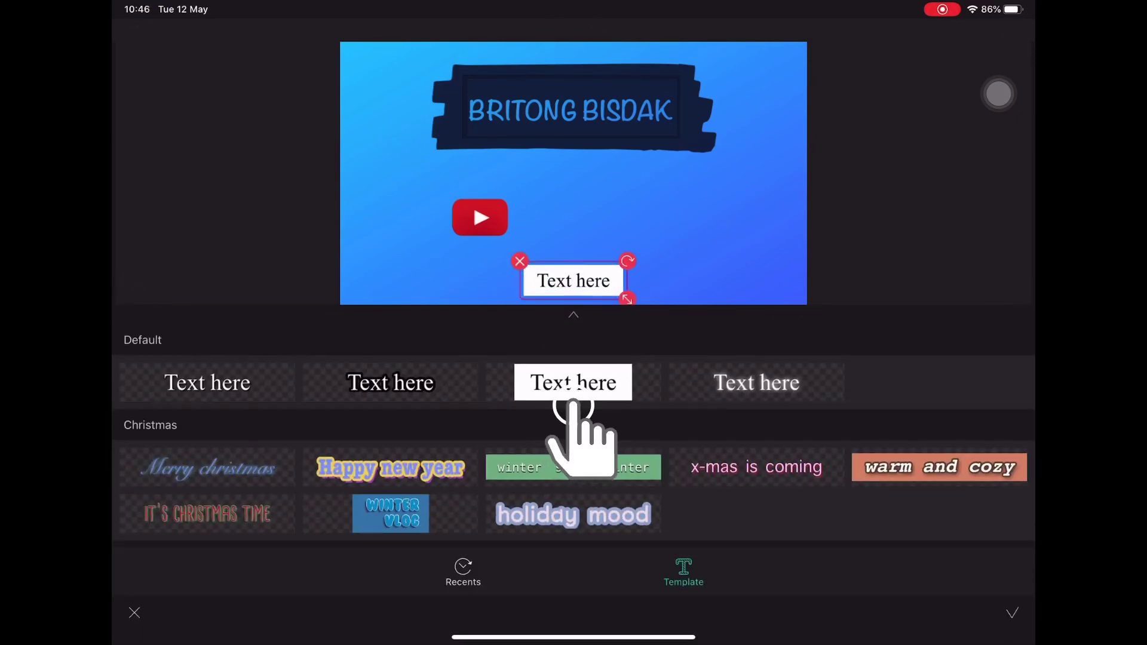
pyautogui.click(1013, 613)
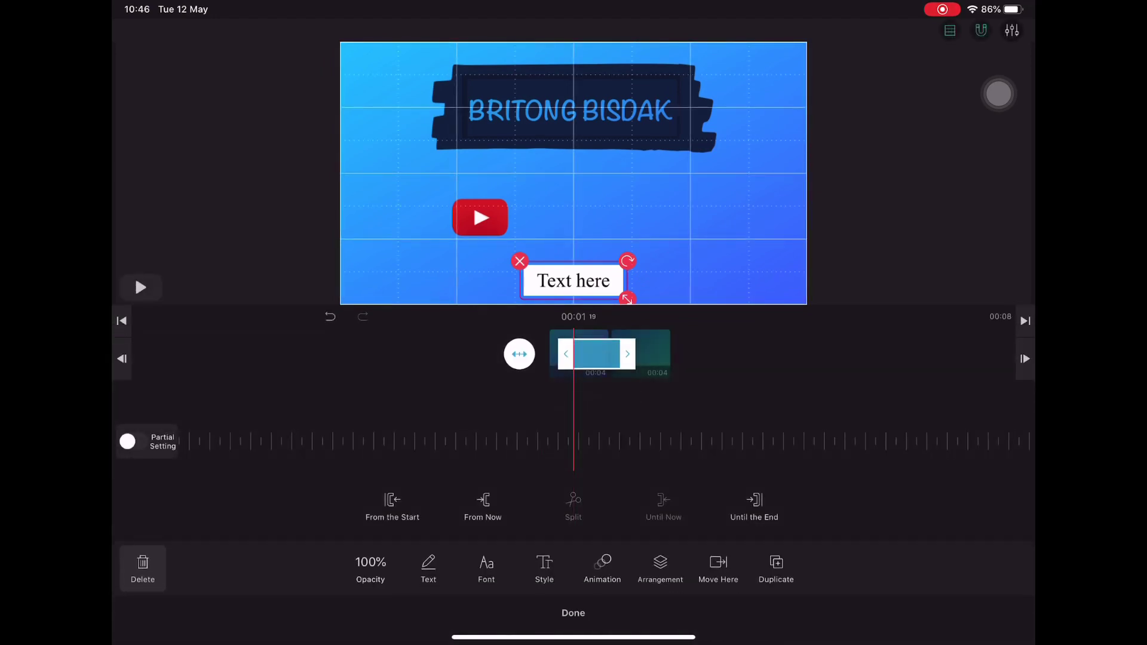
pyautogui.click(429, 568)
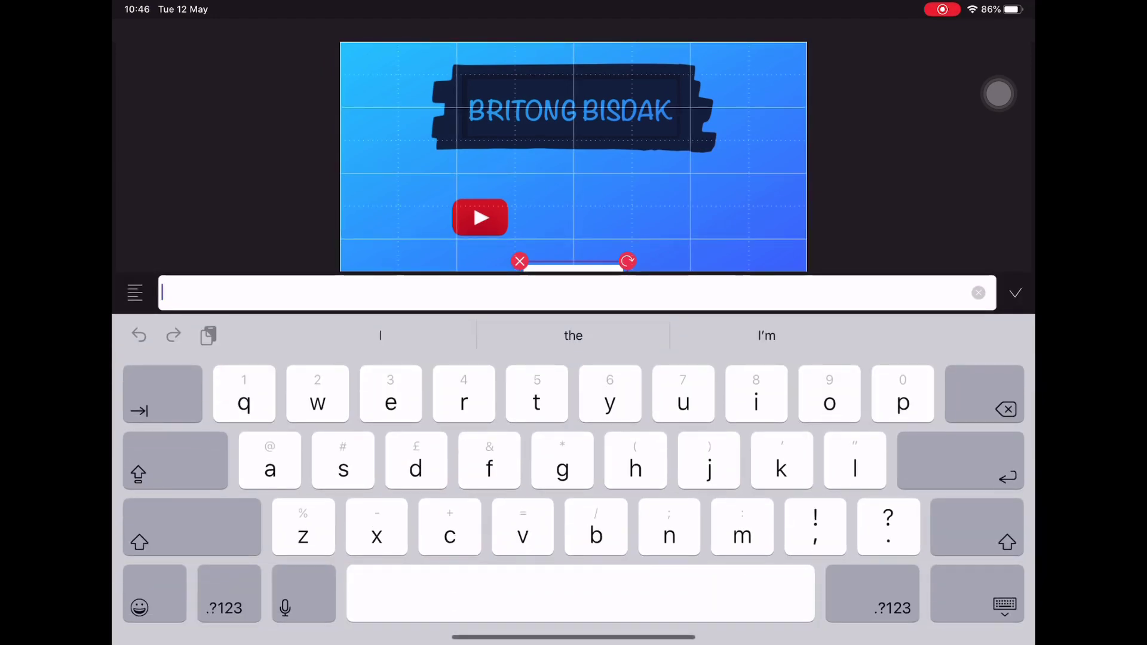
pyautogui.write('Su')
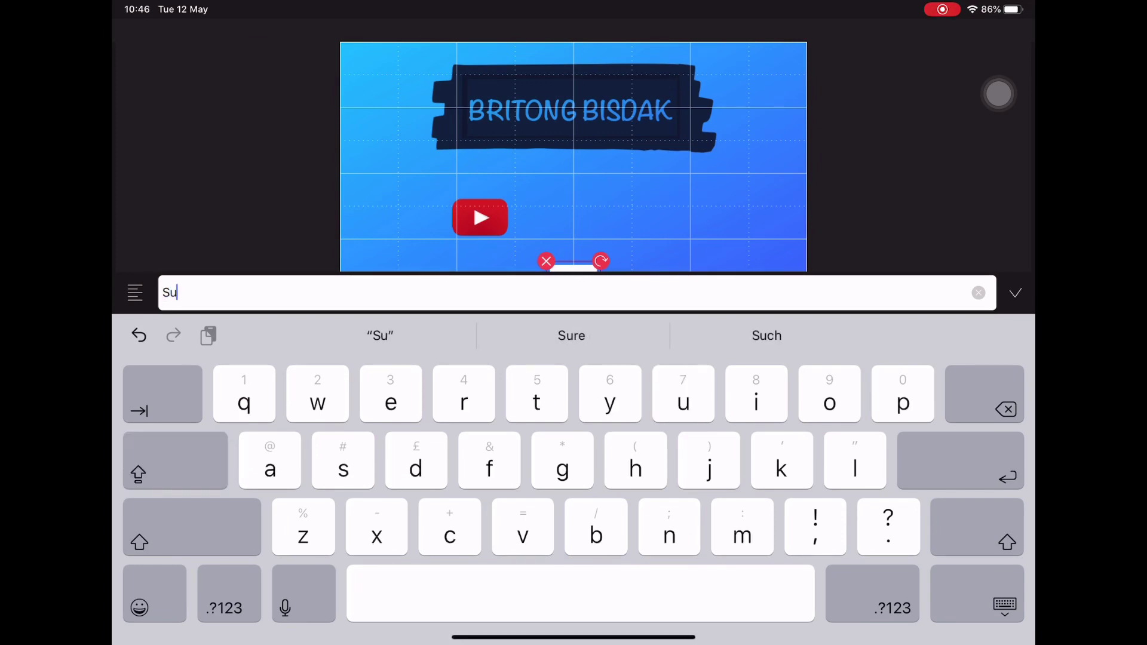
pyautogui.write('bsci')
pyautogui.click(574, 336)
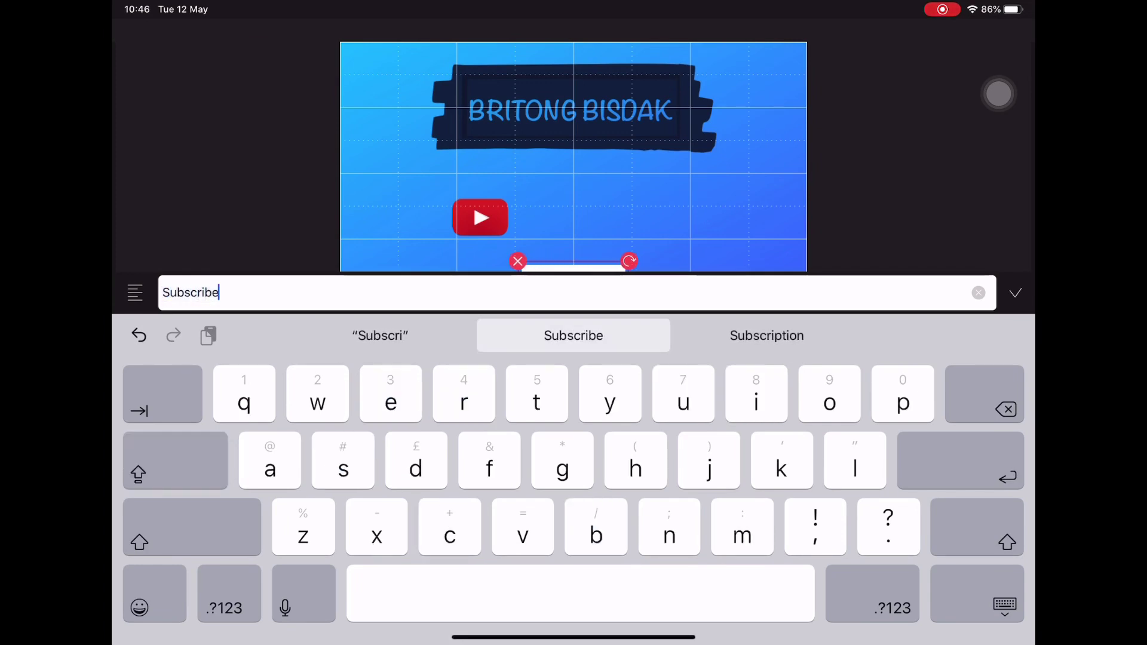
pyautogui.press('Return')
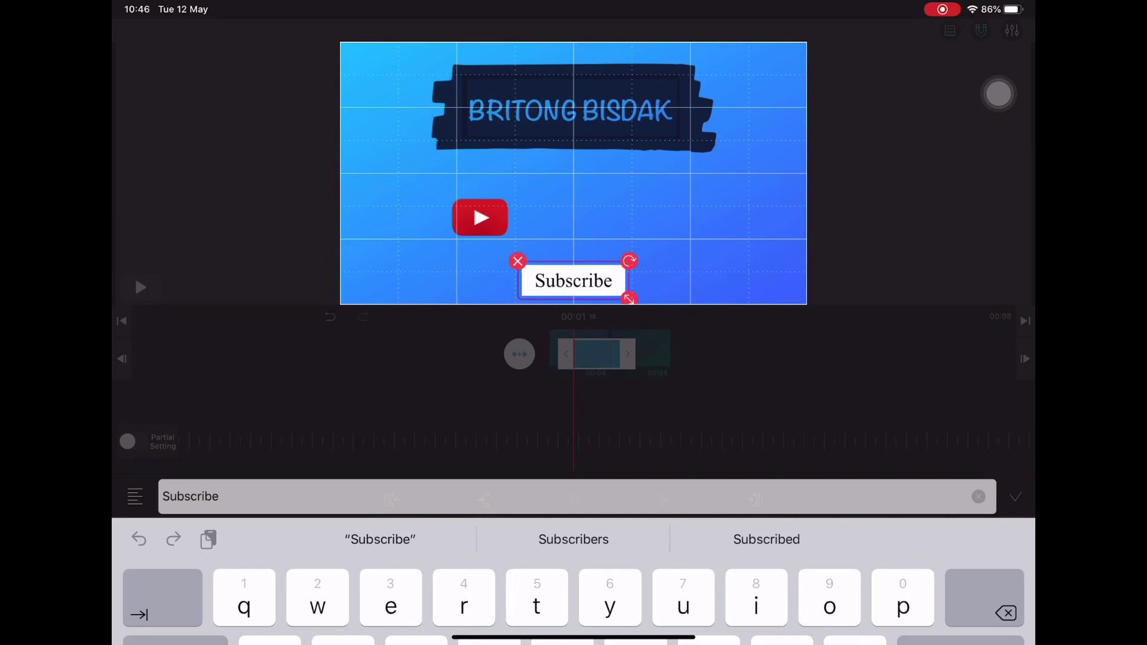
# Give the Subscribe text a red background and white lettering
pyautogui.click(545, 567)
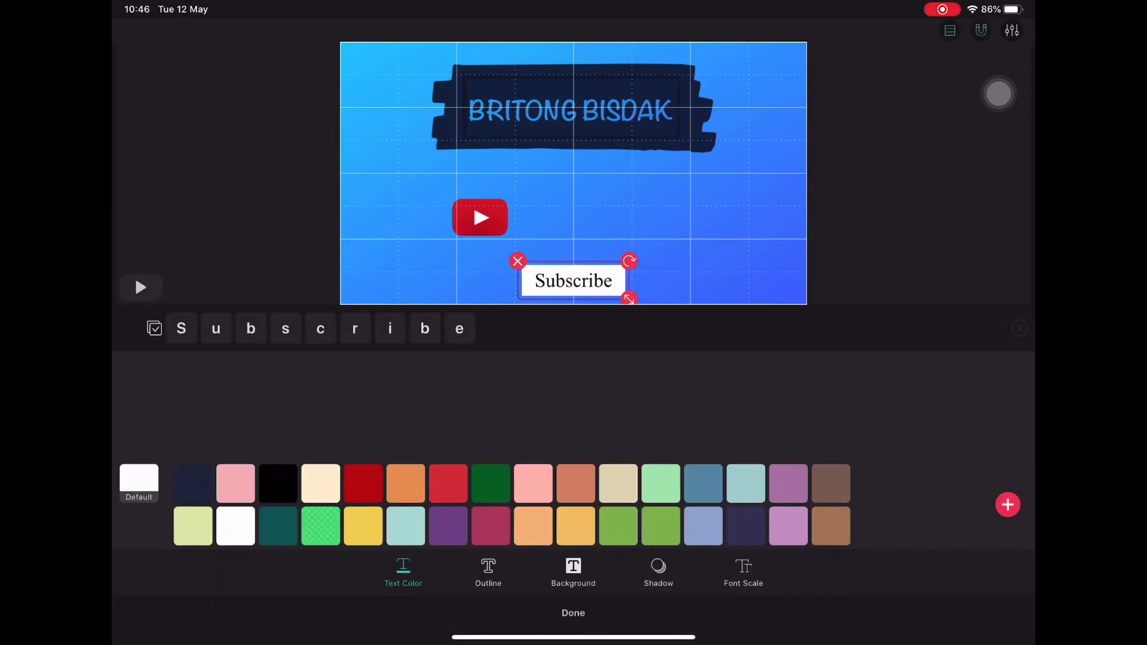
pyautogui.click(573, 569)
pyautogui.click(364, 484)
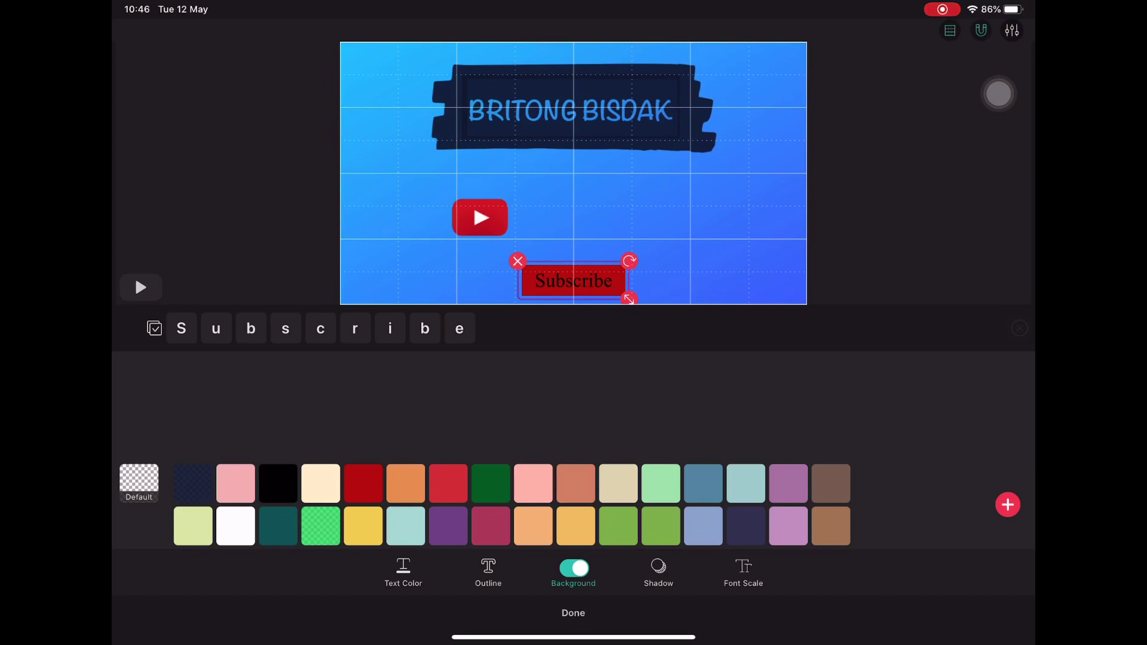
pyautogui.click(403, 572)
pyautogui.click(139, 482)
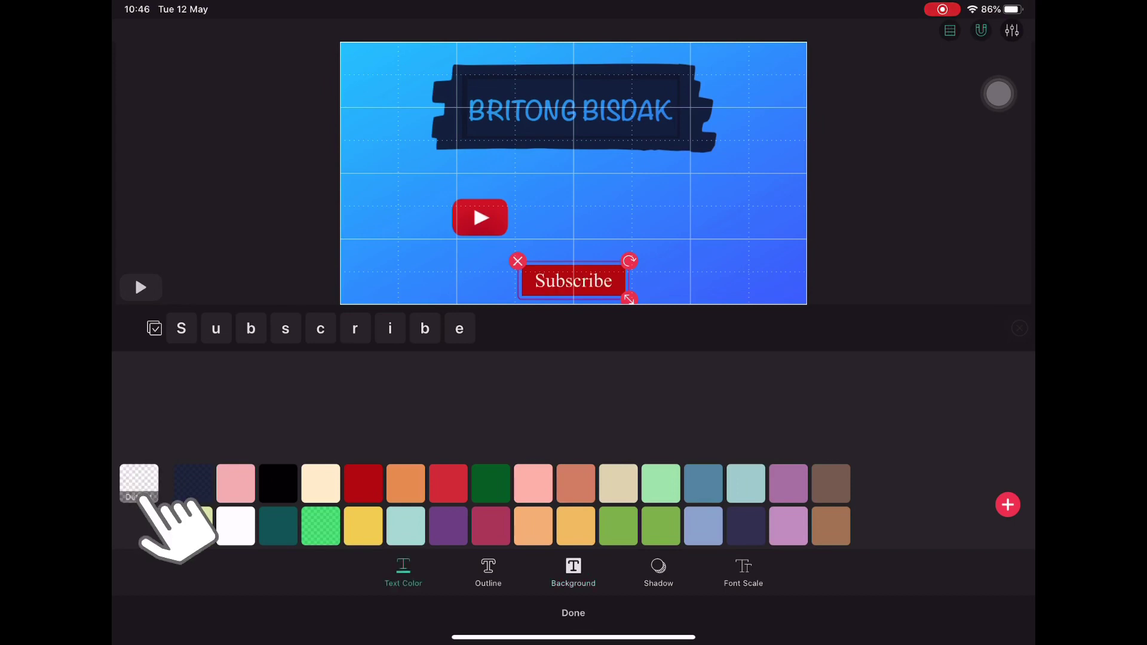
# Move the Subscribe text up beside the YouTube icon and enlarge it
pyautogui.moveTo(574, 275); pyautogui.dragTo(574, 220)
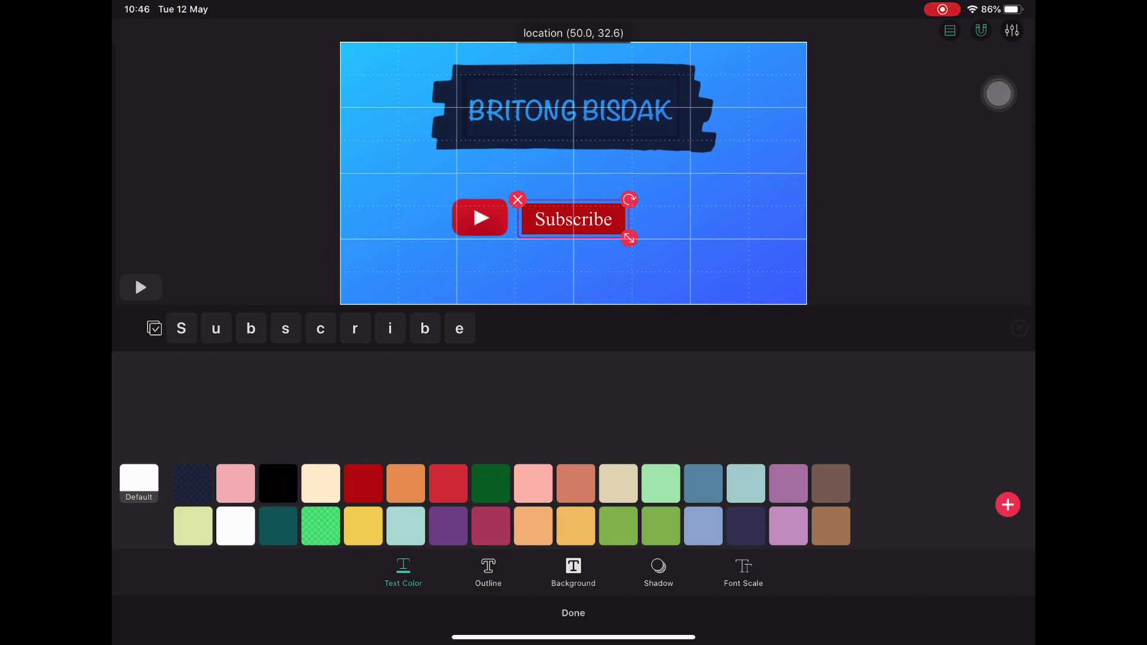
pyautogui.moveTo(630, 238)
pyautogui.mouseDown()
pyautogui.moveTo(645, 243)
pyautogui.moveTo(635, 239)
pyautogui.mouseUp()
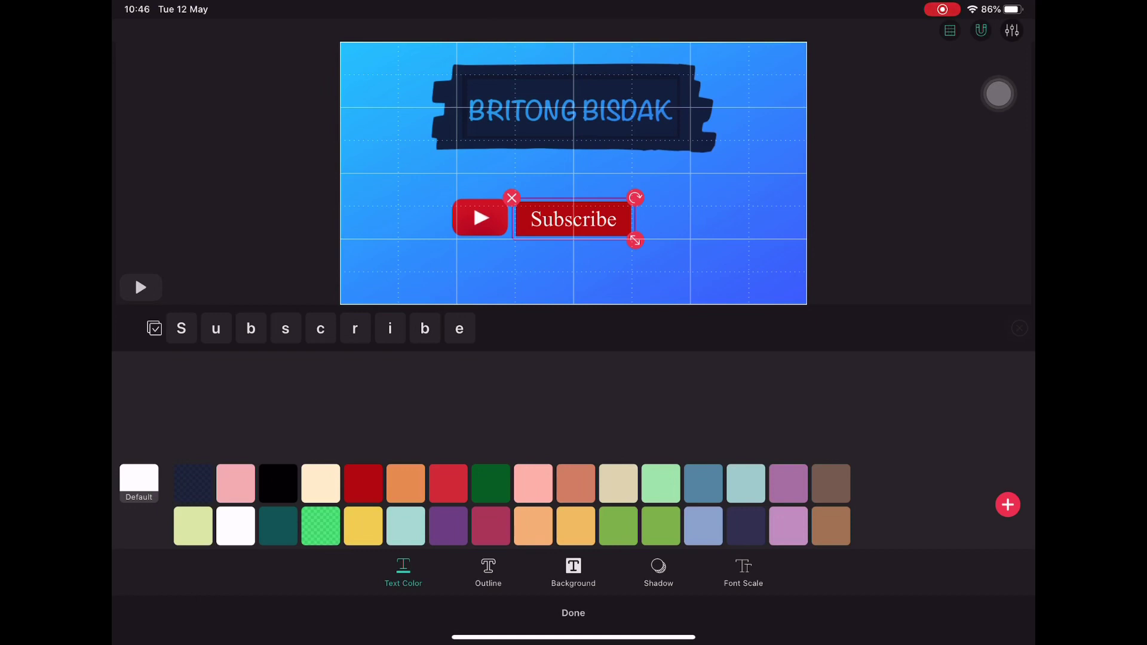
pyautogui.click(573, 612)
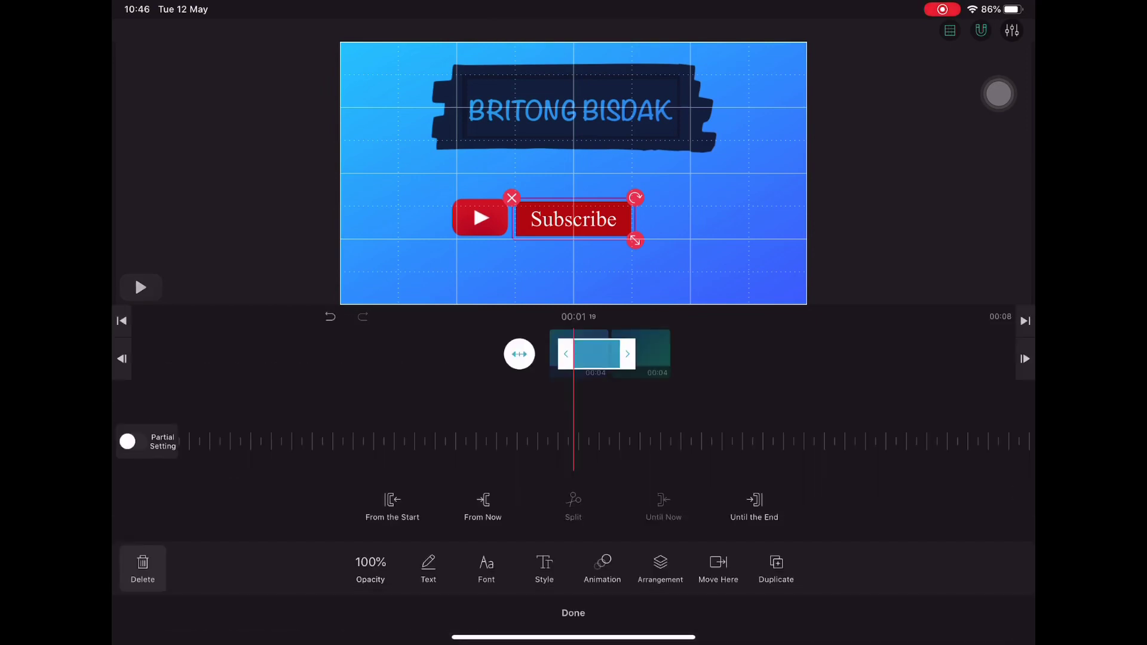
# Trim the Subscribe text clip's start a little later, then rewind to 00:00
pyautogui.moveTo(628, 355); pyautogui.dragTo(661, 354)
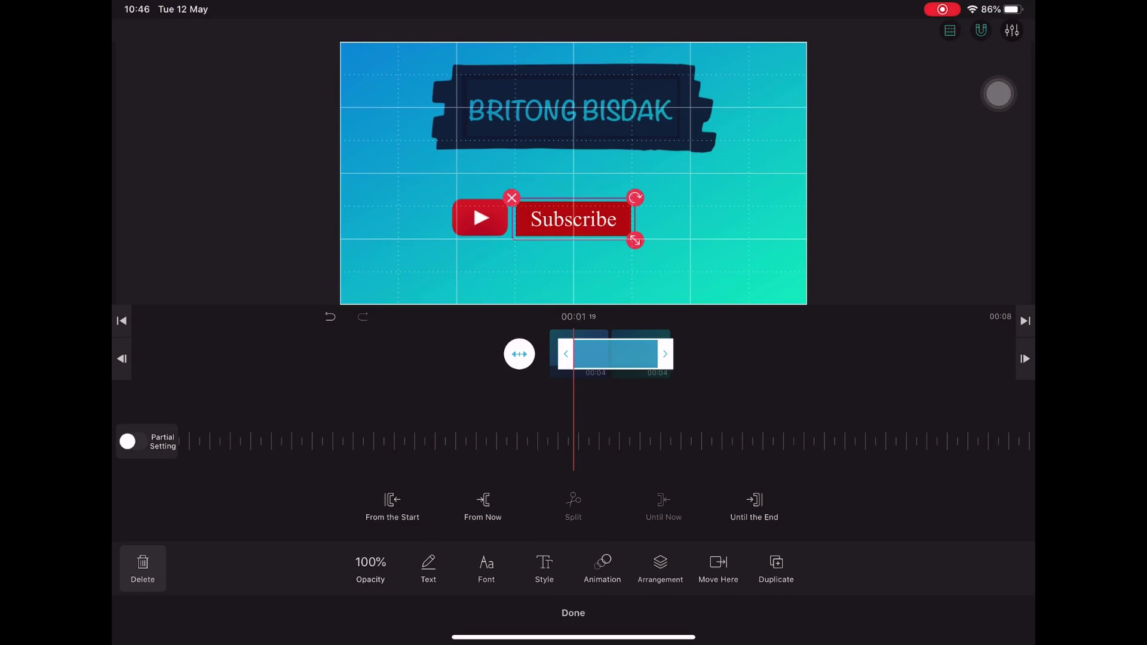
pyautogui.moveTo(628, 403); pyautogui.dragTo(538, 403)
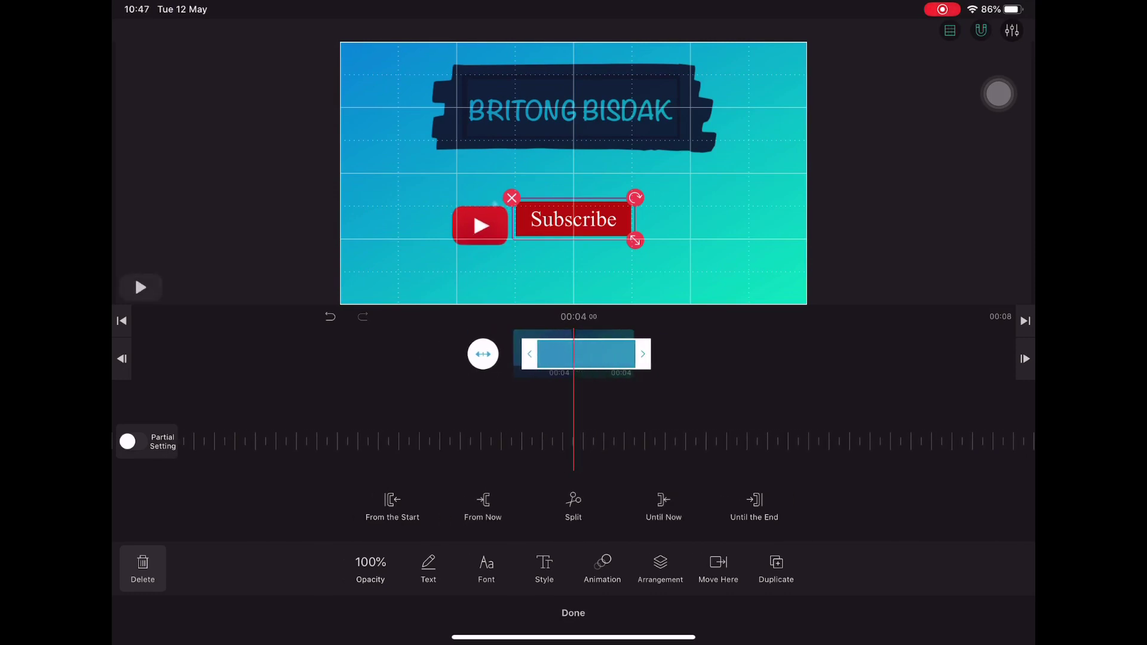
pyautogui.click(122, 321)
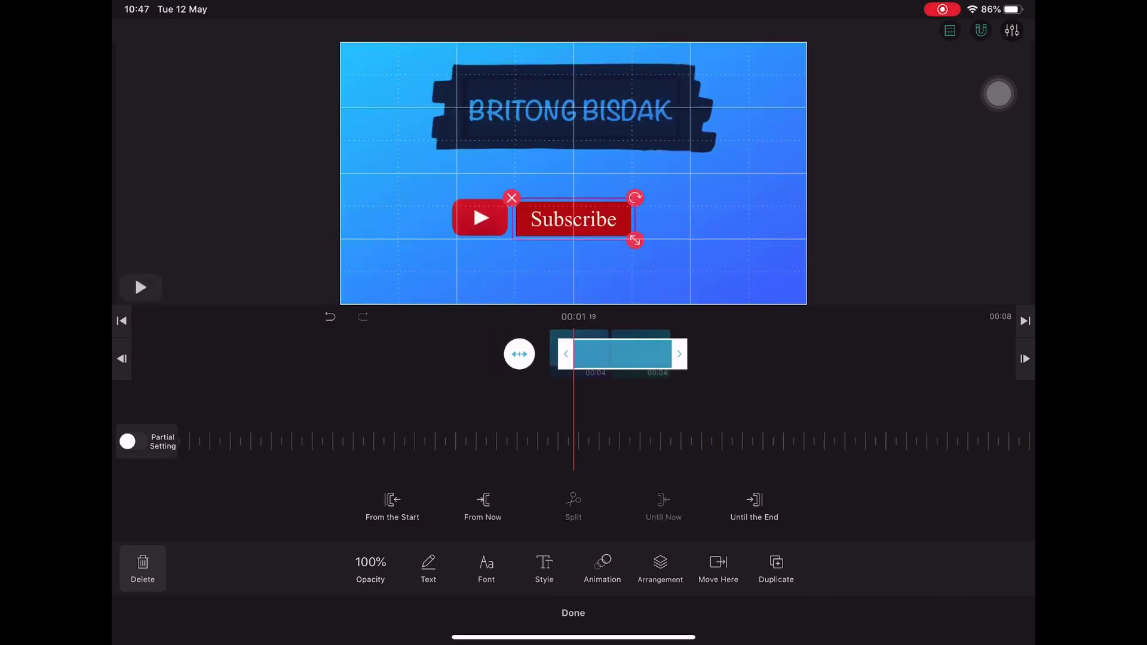
pyautogui.moveTo(489, 354); pyautogui.dragTo(520, 355)
pyautogui.moveTo(520, 355); pyautogui.dragTo(529, 355)
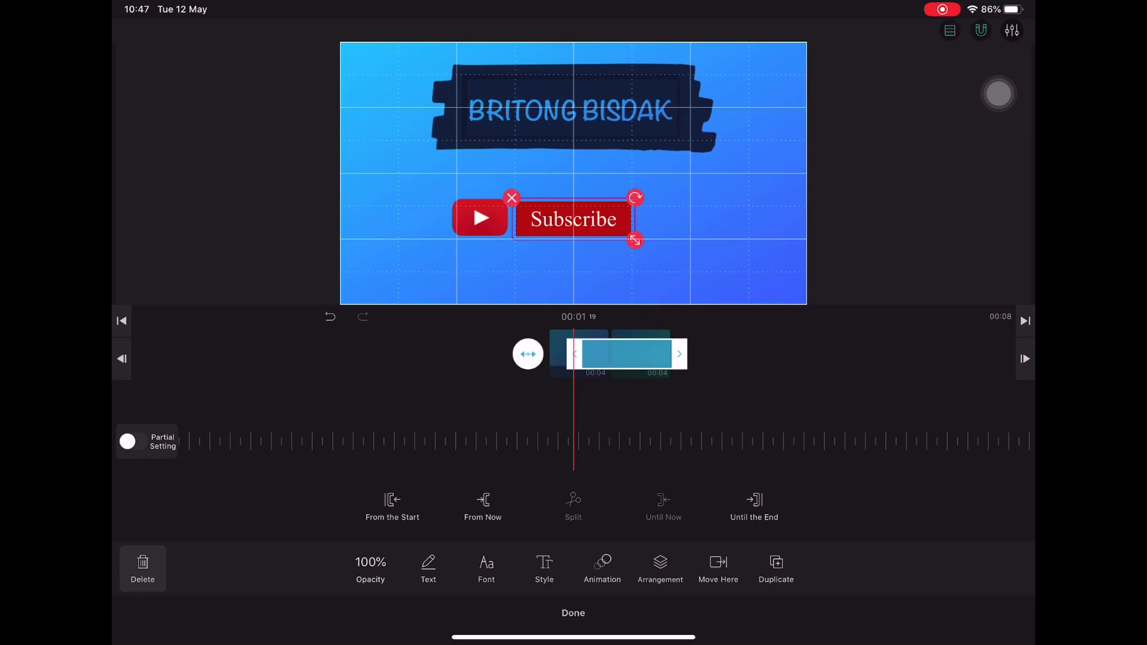
pyautogui.moveTo(627, 354)
pyautogui.mouseDown()
pyautogui.moveTo(655, 354)
pyautogui.moveTo(610, 354)
pyautogui.moveTo(631, 354)
pyautogui.mouseUp()
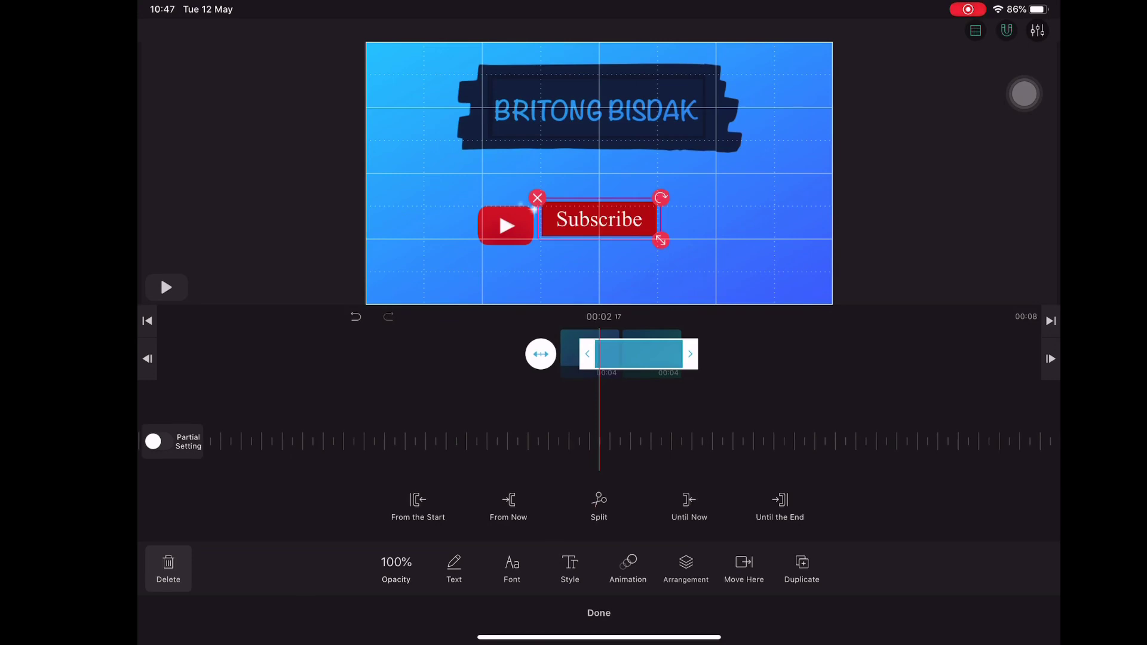
pyautogui.click(600, 613)
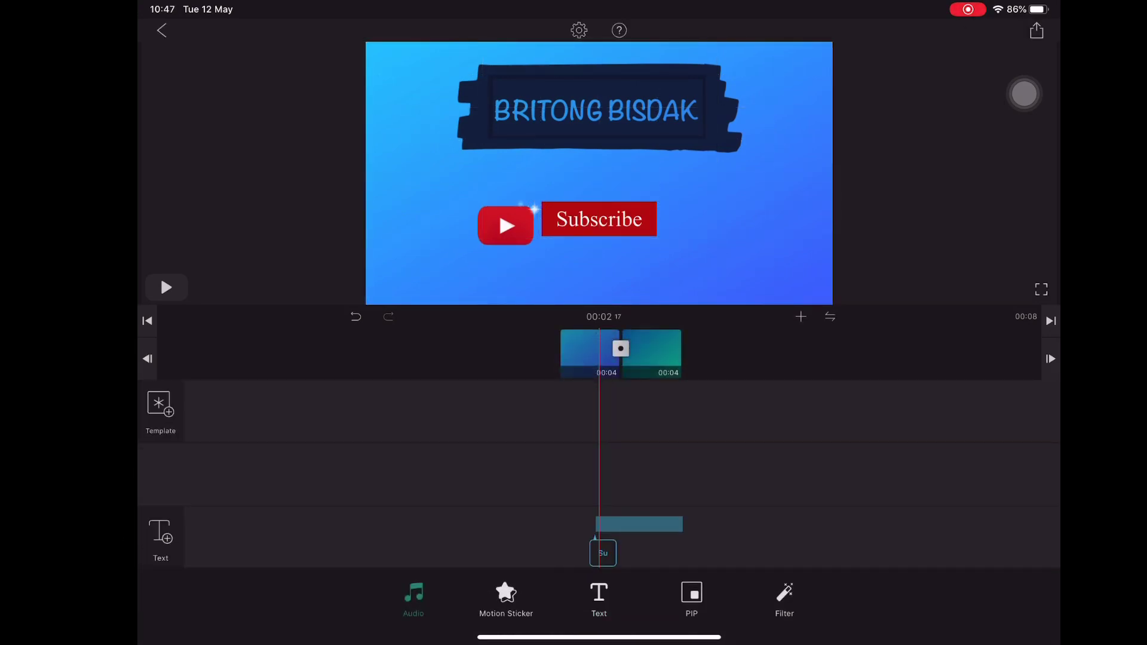
# Add the Pop-up 1 sound from the Appearance list and preview the intro
pyautogui.click(160, 537)
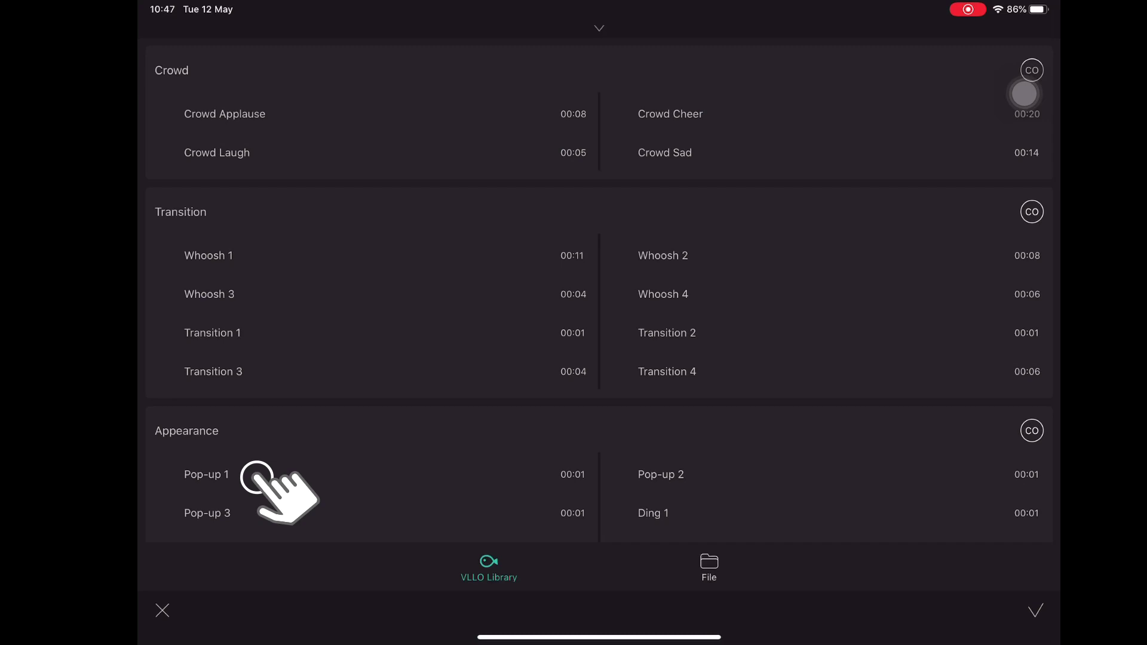
pyautogui.click(258, 477)
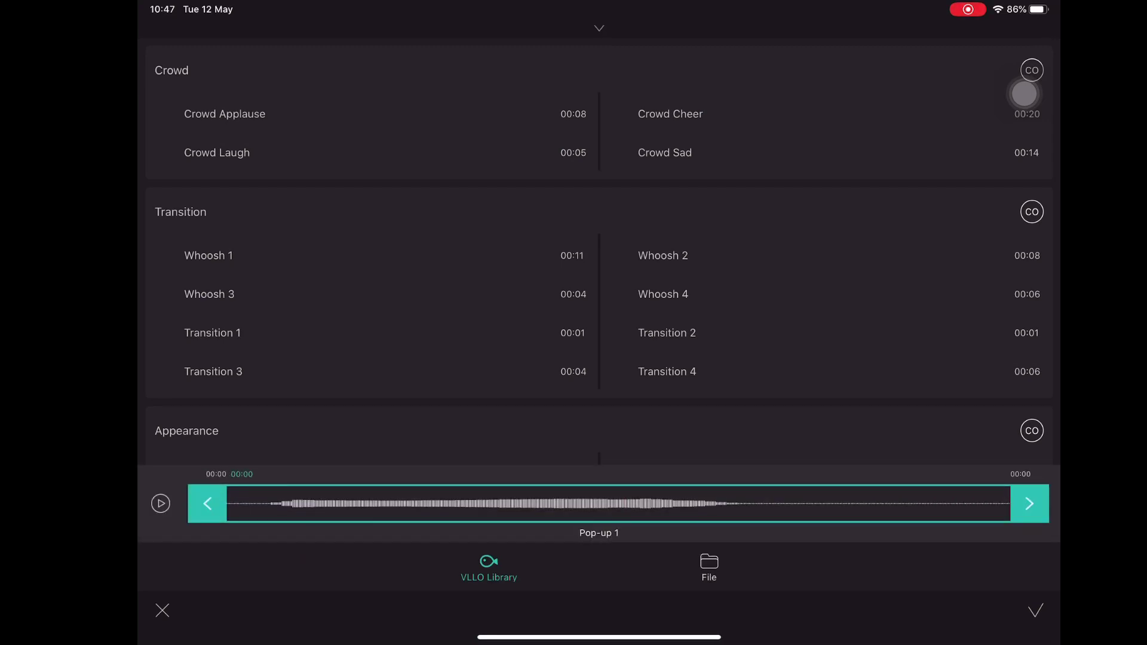
pyautogui.click(1036, 611)
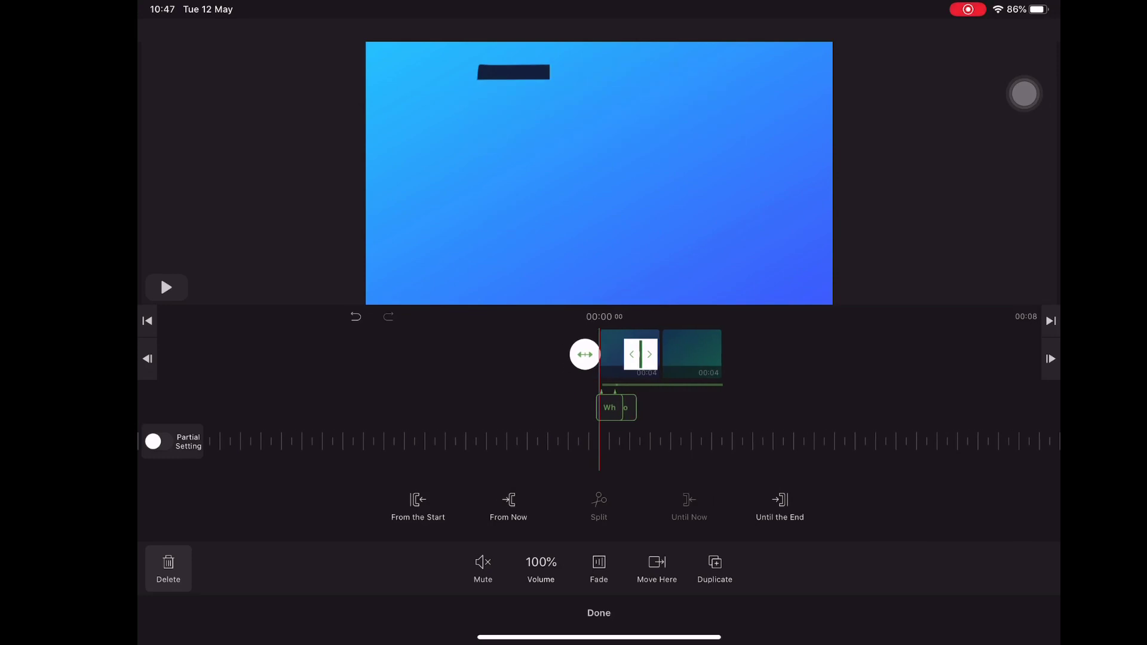
pyautogui.click(166, 288)
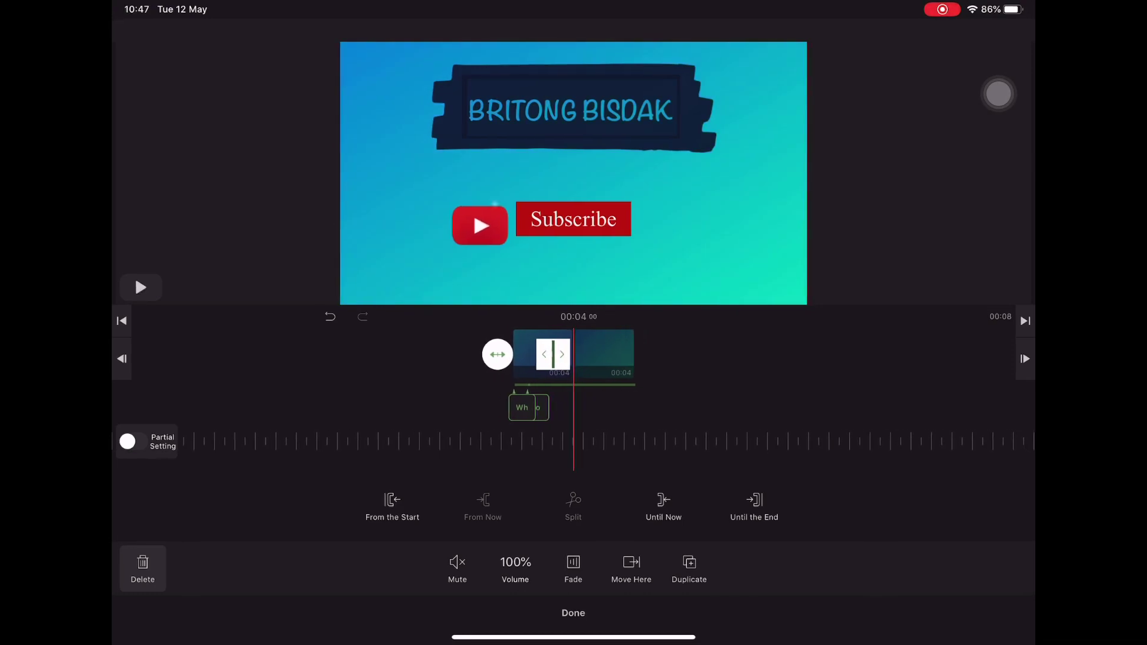
# Nudge the Subscribe text slightly lower beside the YouTube logo
pyautogui.click(572, 613)
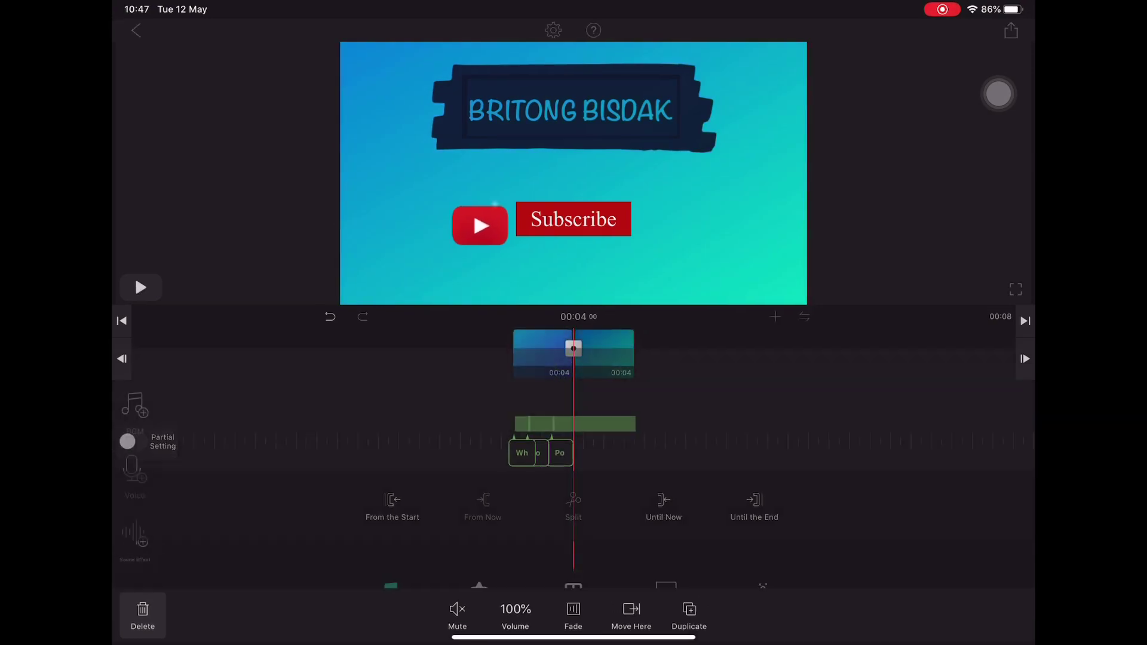
pyautogui.click(538, 549)
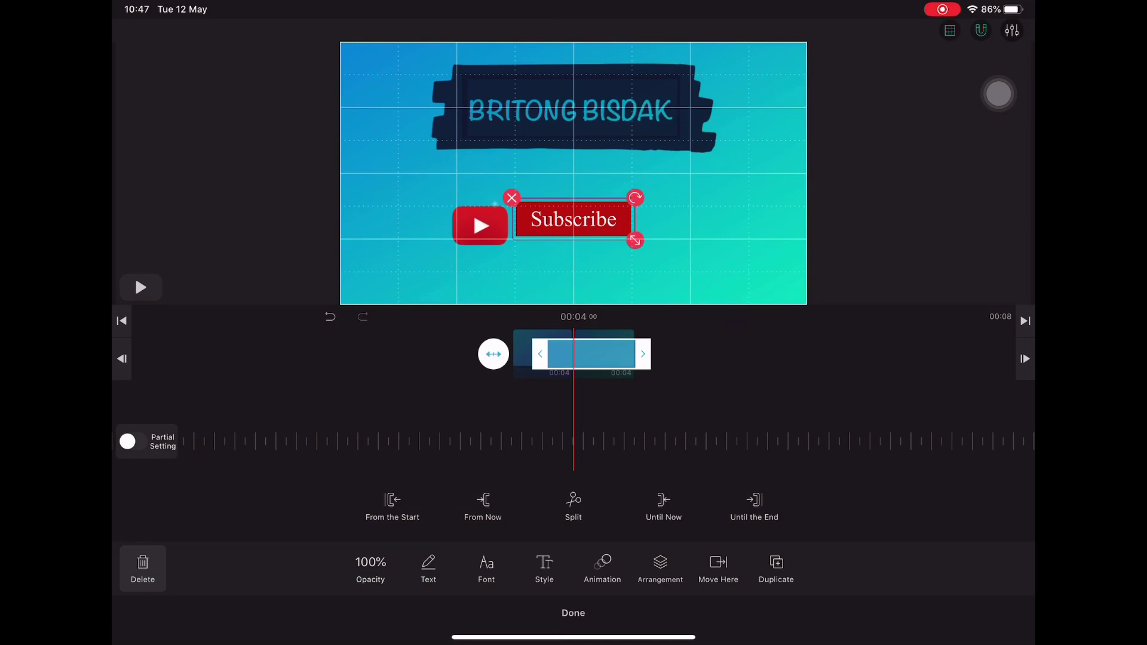
pyautogui.moveTo(573, 219); pyautogui.dragTo(573, 227)
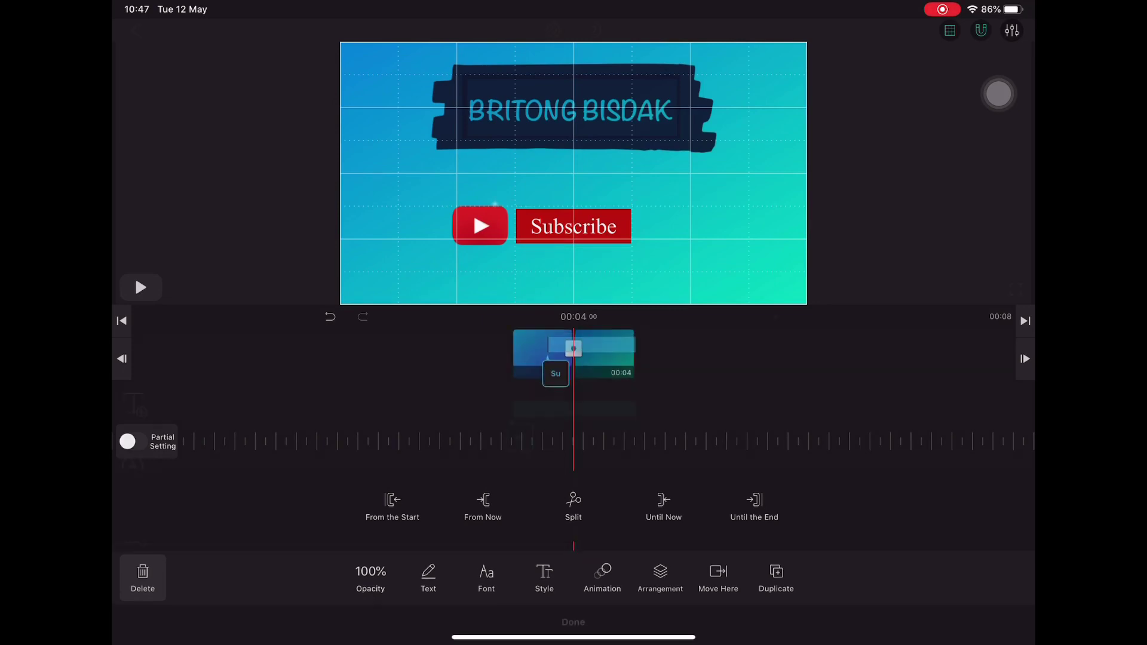
pyautogui.click(573, 613)
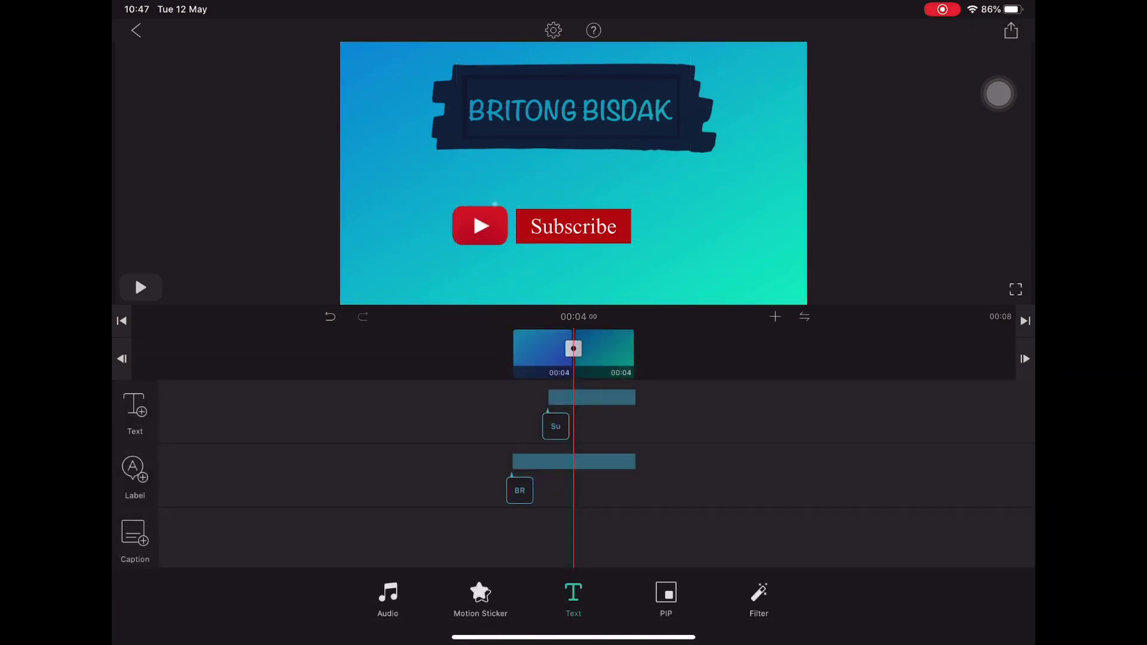
# Replay the Subscribe animation several times, leaving the playhead near three seconds
pyautogui.moveTo(537, 349); pyautogui.dragTo(582, 350)
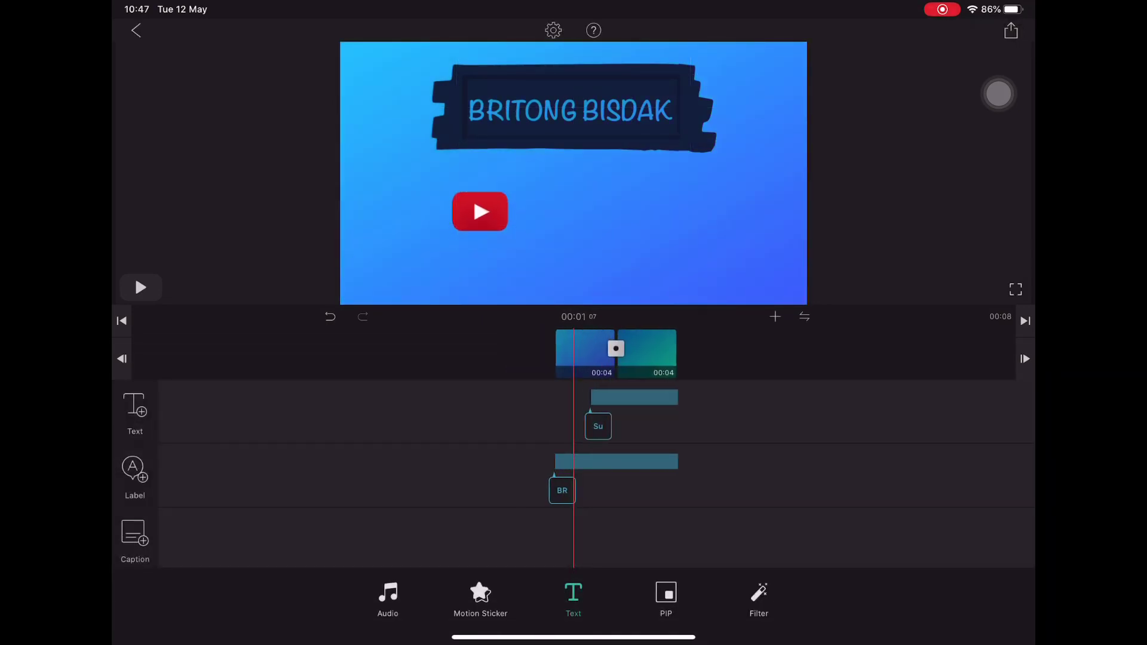
pyautogui.click(141, 287)
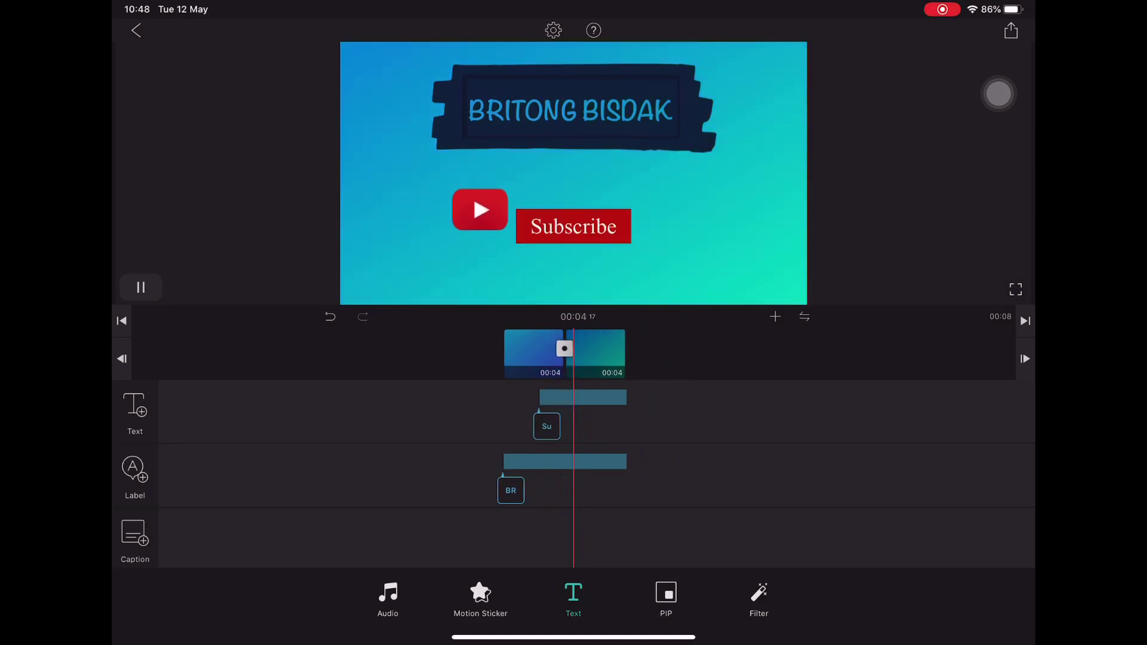
pyautogui.click(141, 287)
pyautogui.click(121, 320)
pyautogui.click(140, 287)
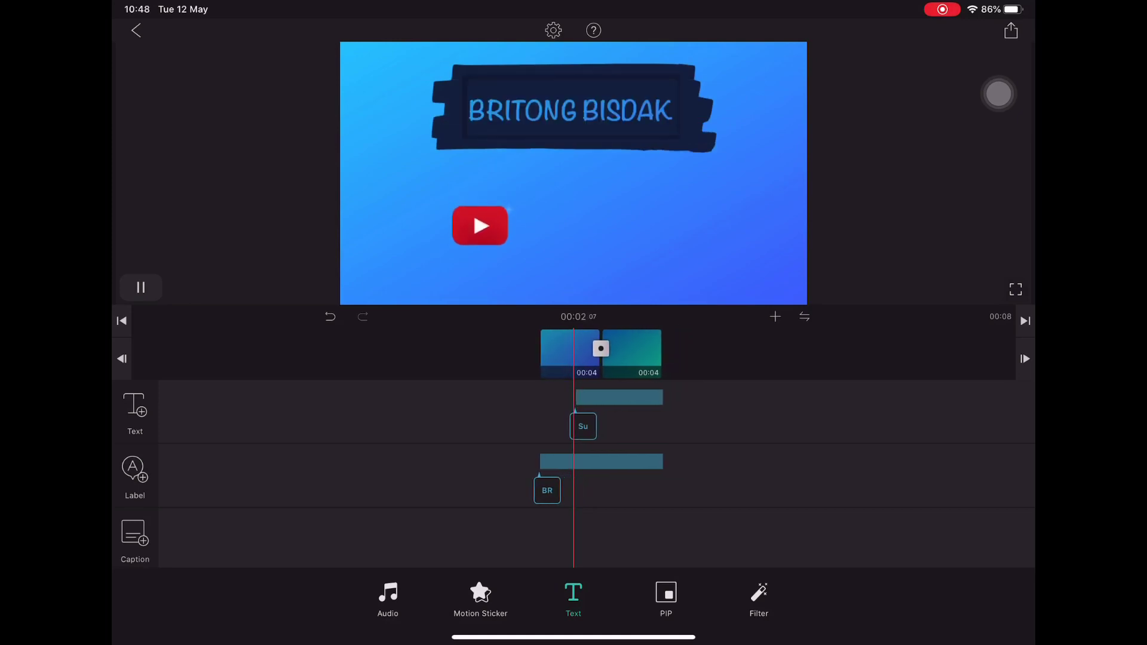
pyautogui.click(141, 287)
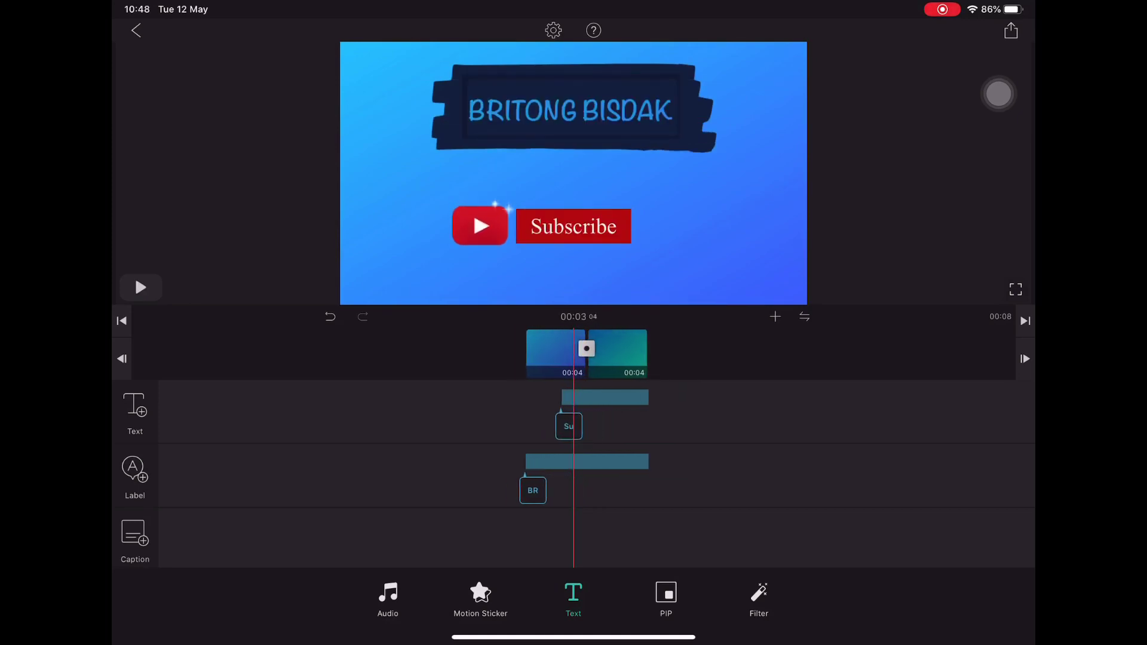
pyautogui.moveTo(556, 349); pyautogui.dragTo(578, 350)
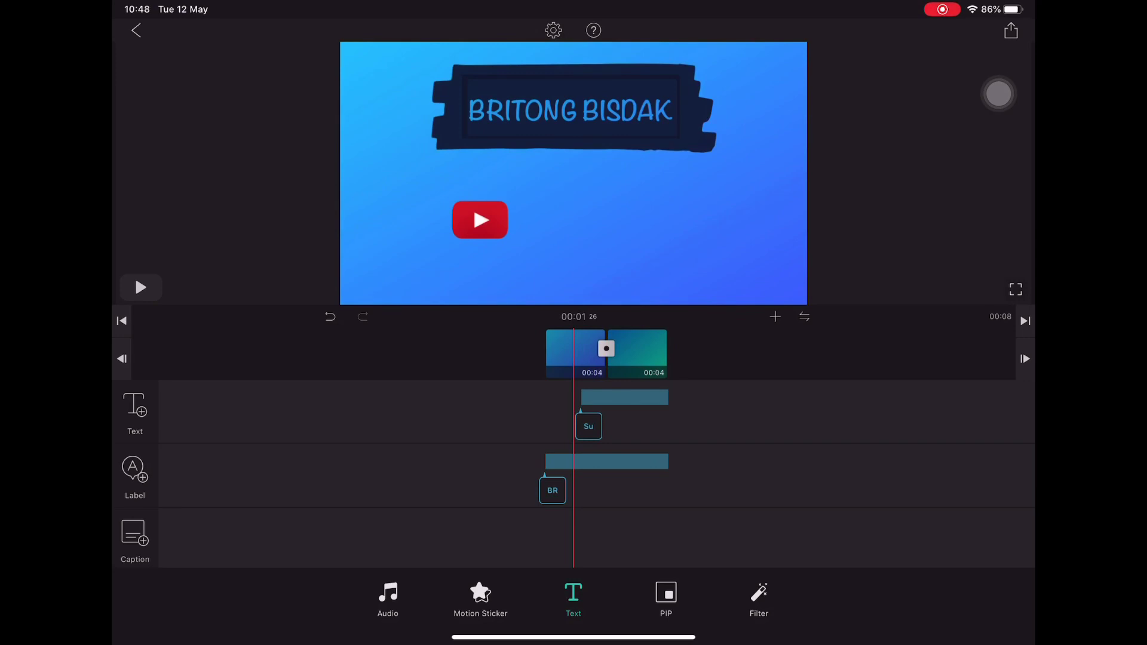
pyautogui.click(141, 288)
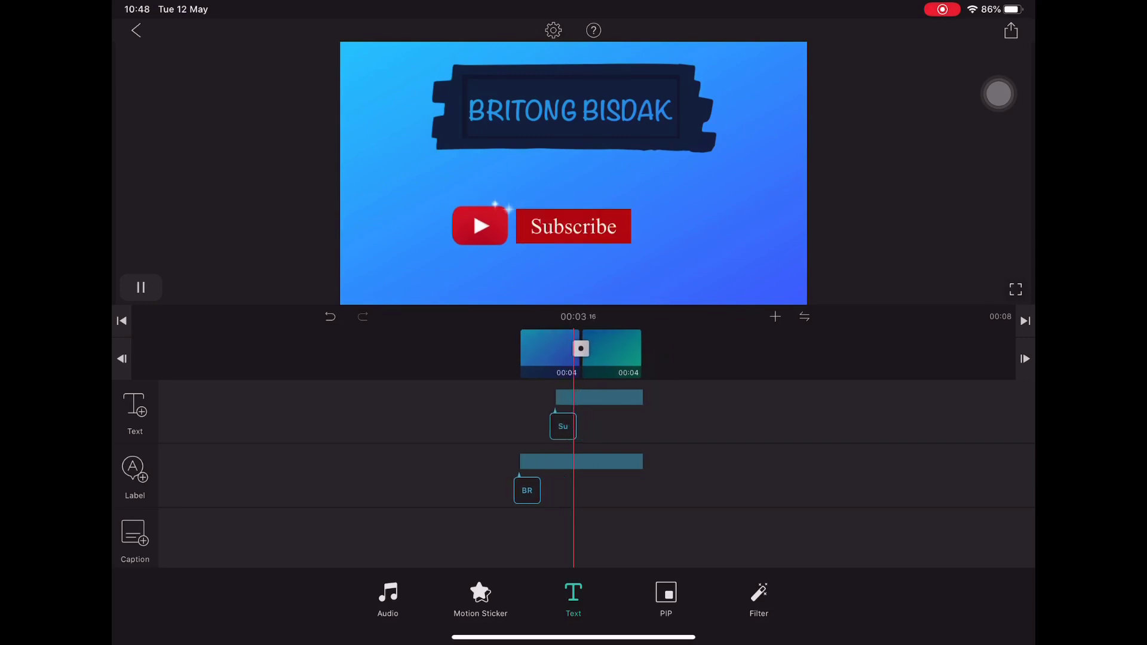
pyautogui.moveTo(574, 350); pyautogui.dragTo(580, 349)
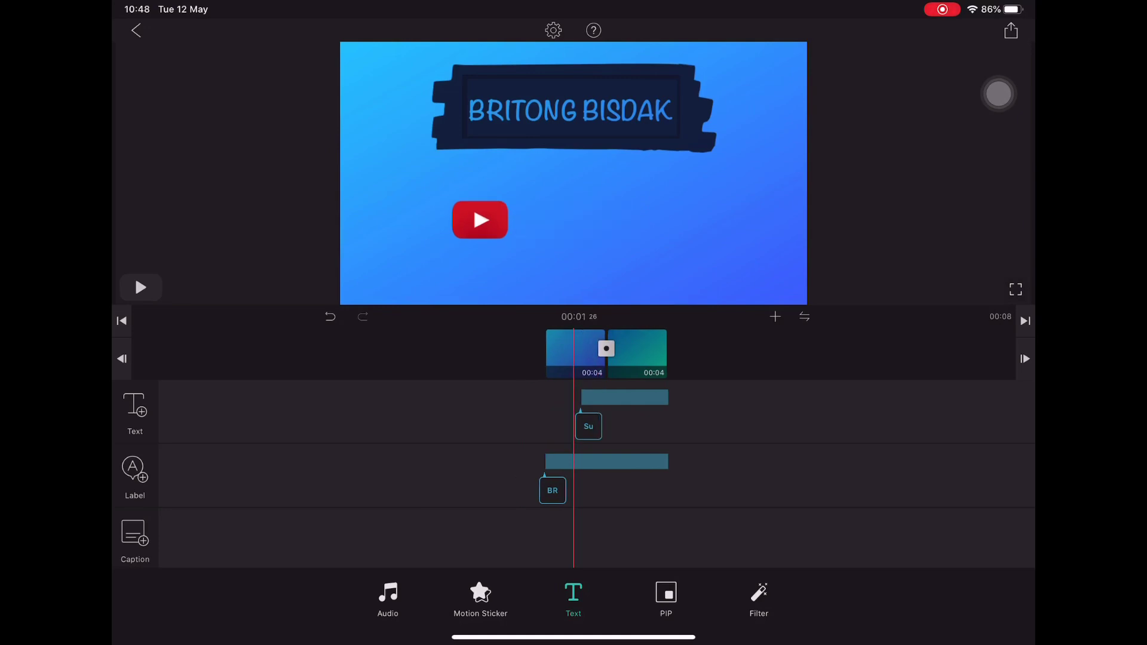
pyautogui.click(141, 287)
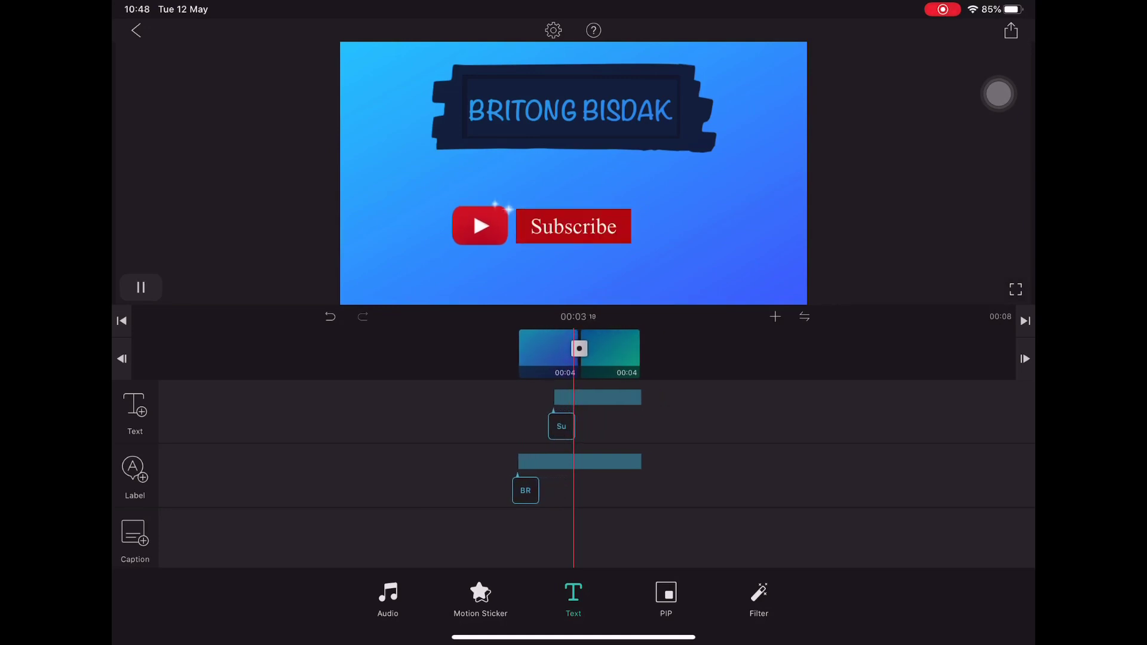
pyautogui.moveTo(574, 350); pyautogui.dragTo(580, 350)
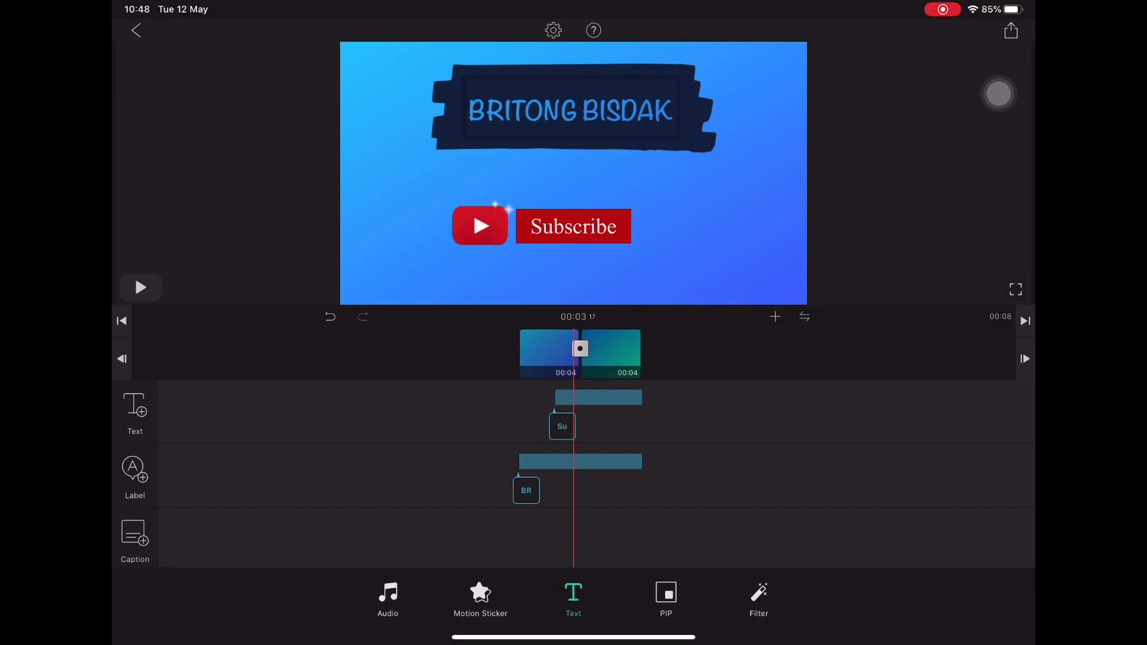
# Add the Mouse Click 1 sound from the Electronics list at the playhead
pyautogui.click(388, 599)
pyautogui.click(134, 475)
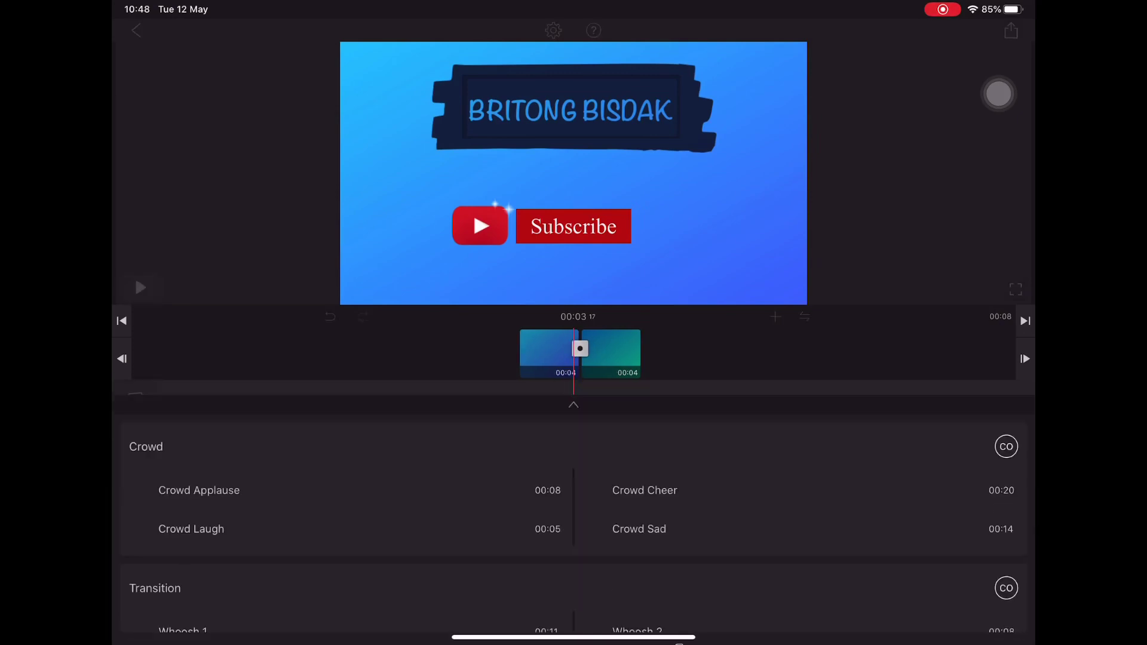
pyautogui.scroll(-5, 574, 430)
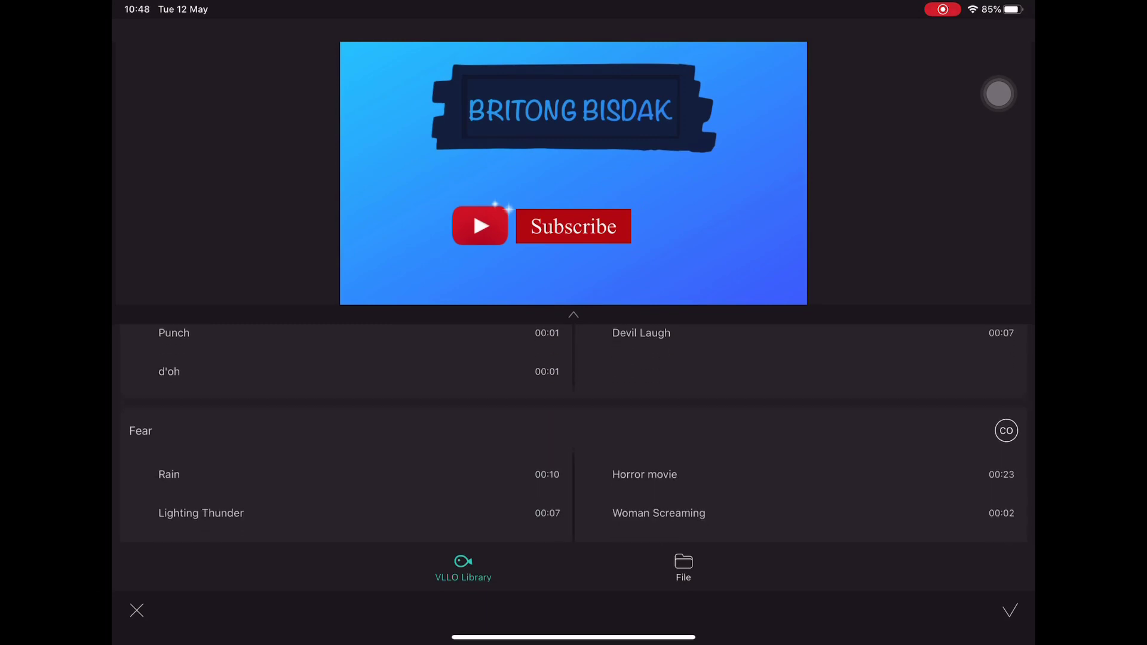
pyautogui.scroll(-3, 574, 431)
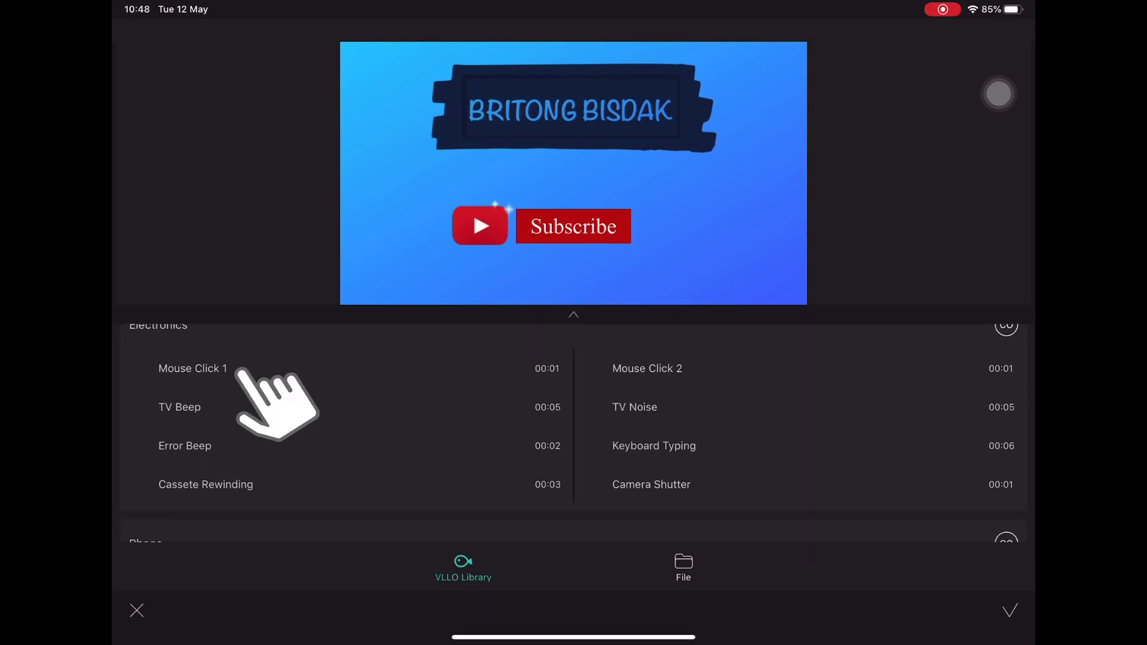
pyautogui.click(193, 368)
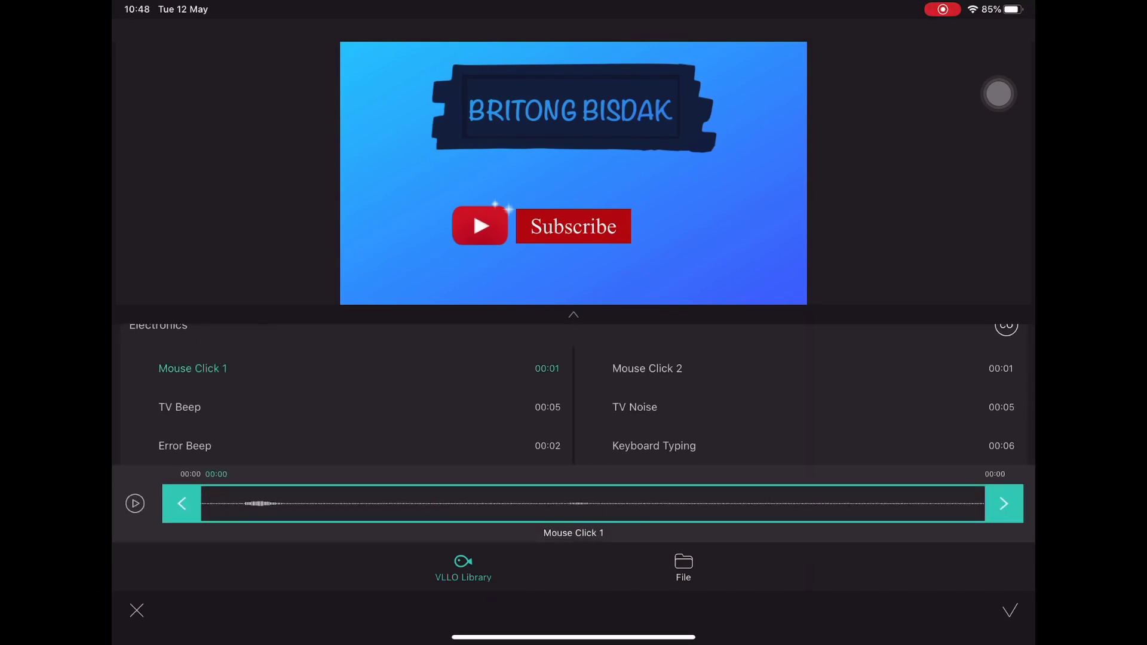
pyautogui.click(1011, 612)
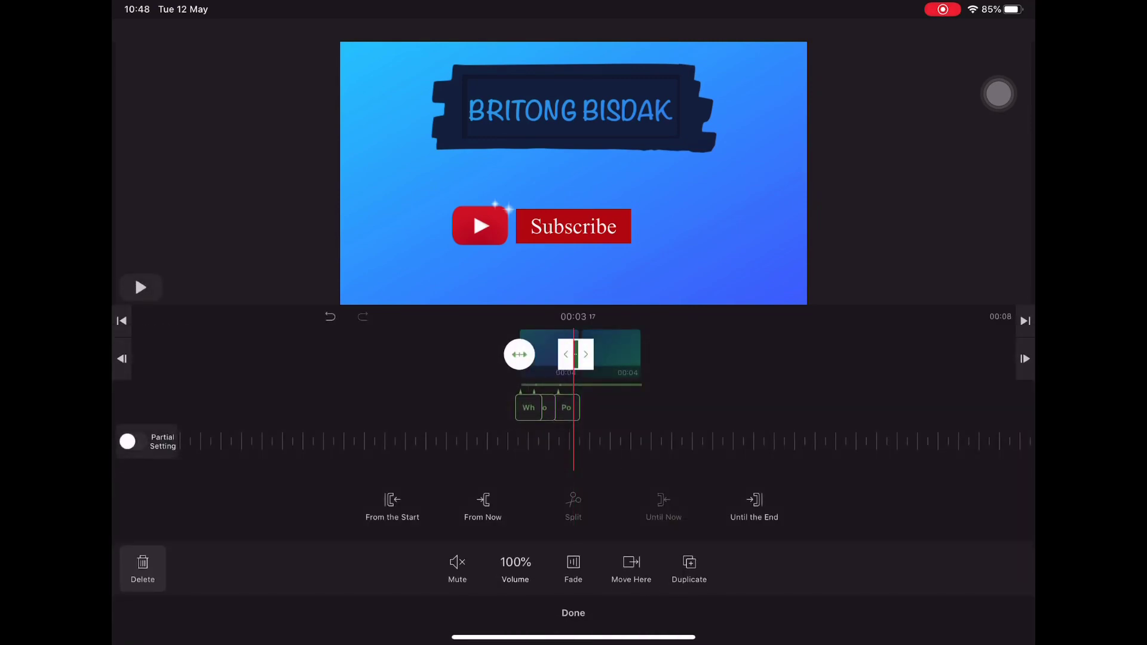
pyautogui.click(573, 613)
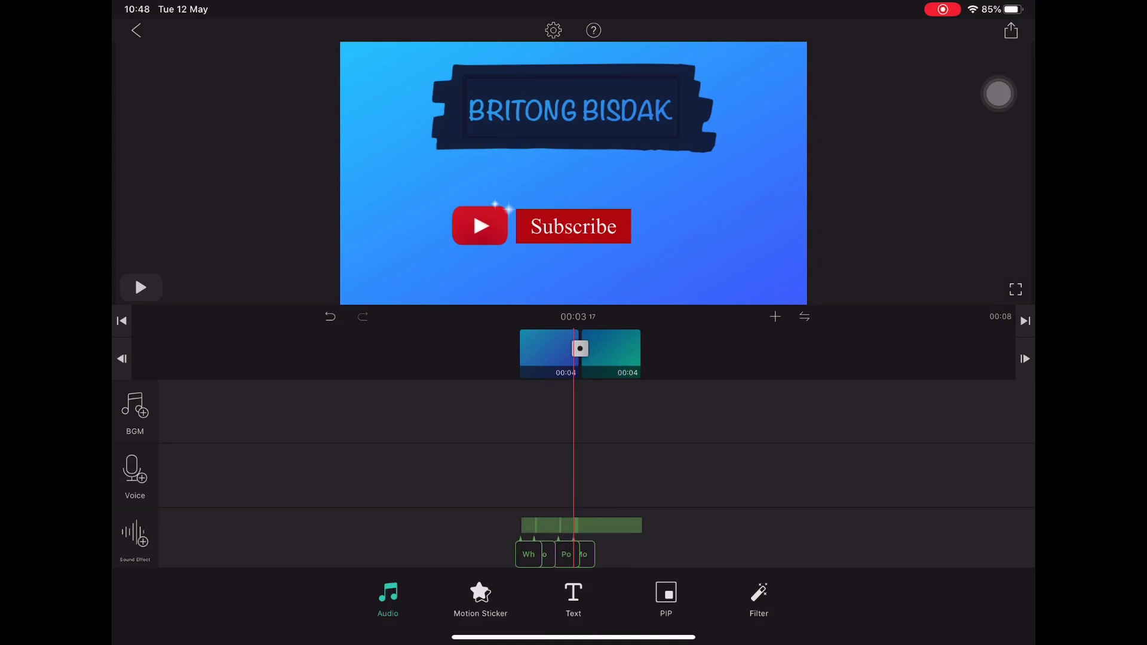
# Add the pointing-hand motion sticker and shrink it slightly
pyautogui.click(480, 599)
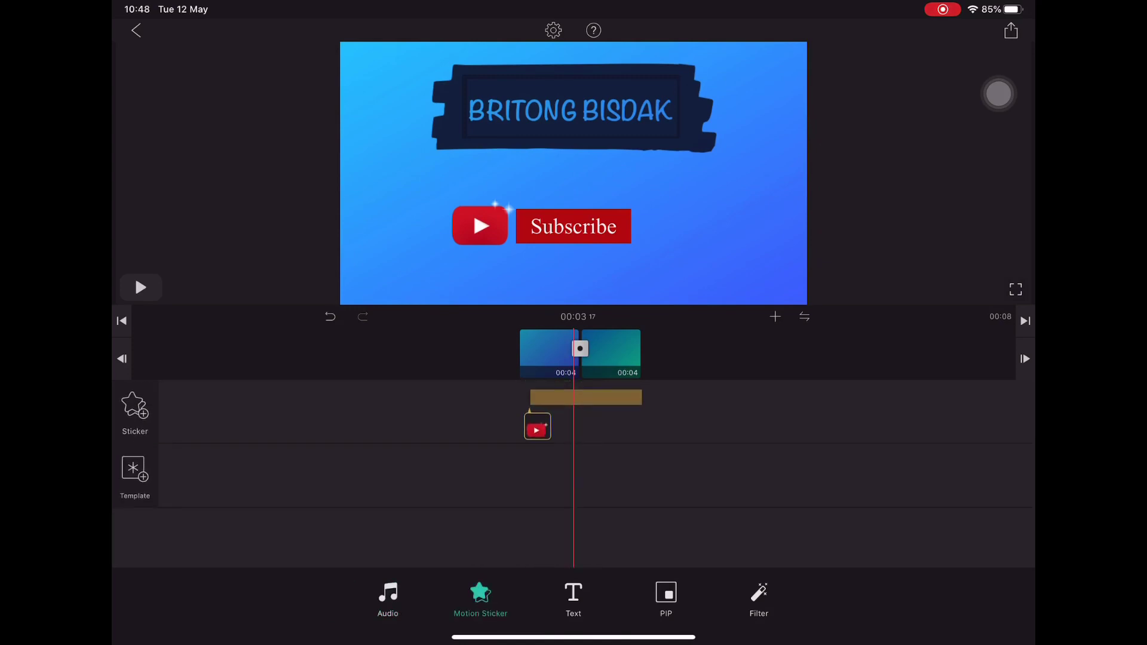
pyautogui.click(135, 413)
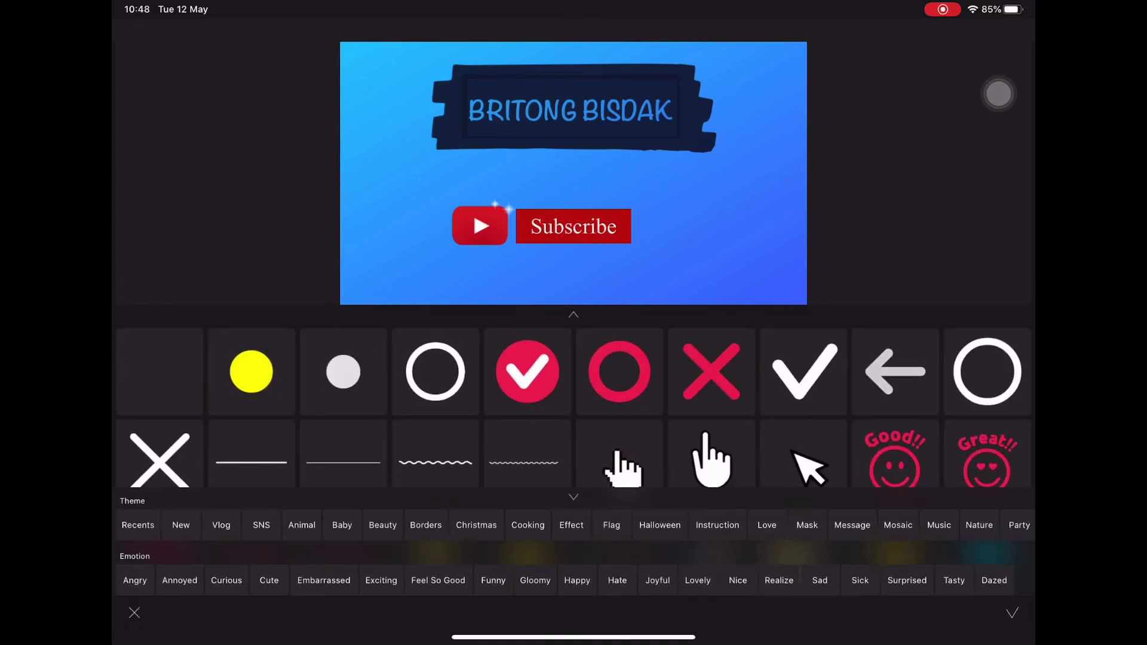
pyautogui.click(619, 460)
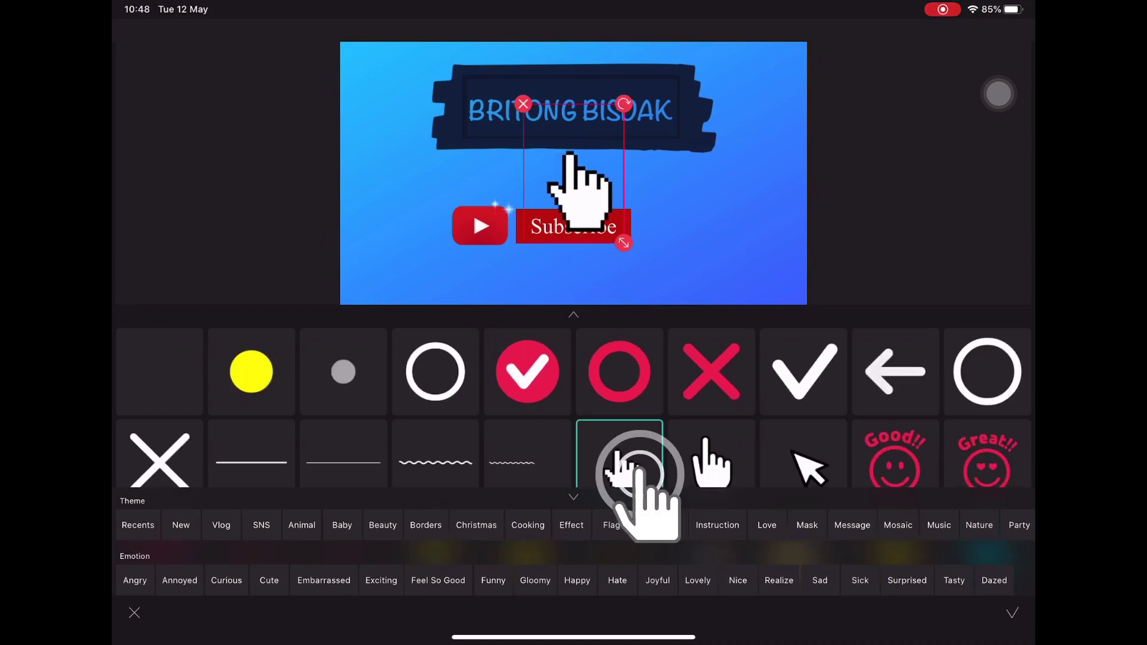
pyautogui.click(1013, 613)
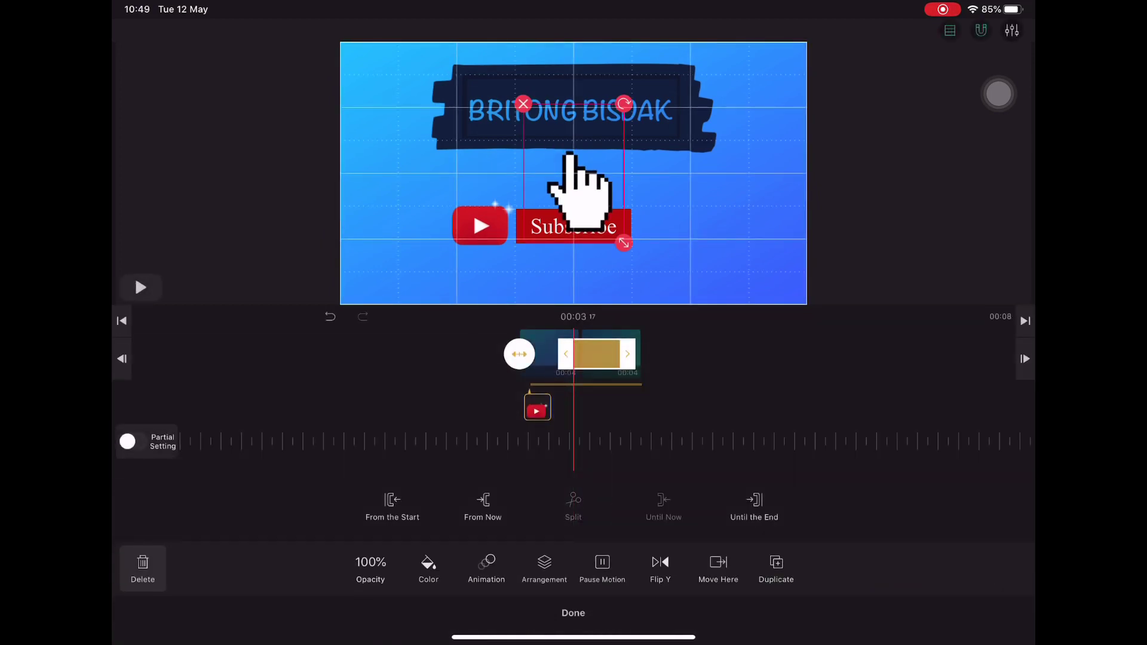
pyautogui.moveTo(625, 244)
pyautogui.mouseDown()
pyautogui.moveTo(601, 213)
pyautogui.moveTo(576, 244)
pyautogui.mouseUp()
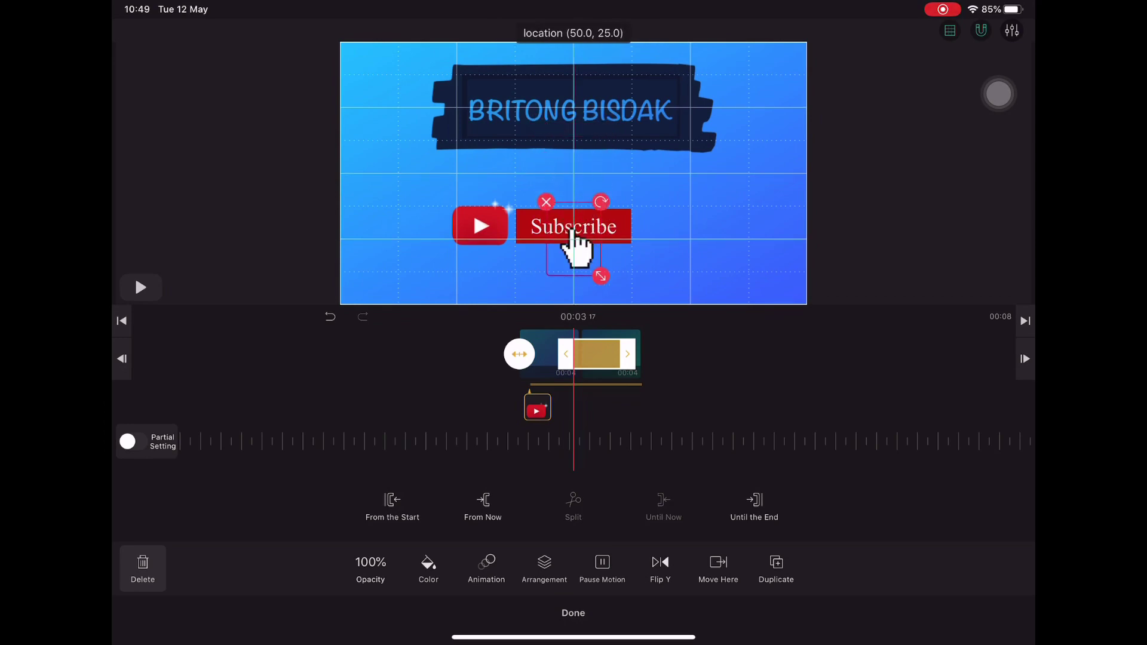
pyautogui.moveTo(600, 275); pyautogui.dragTo(605, 283)
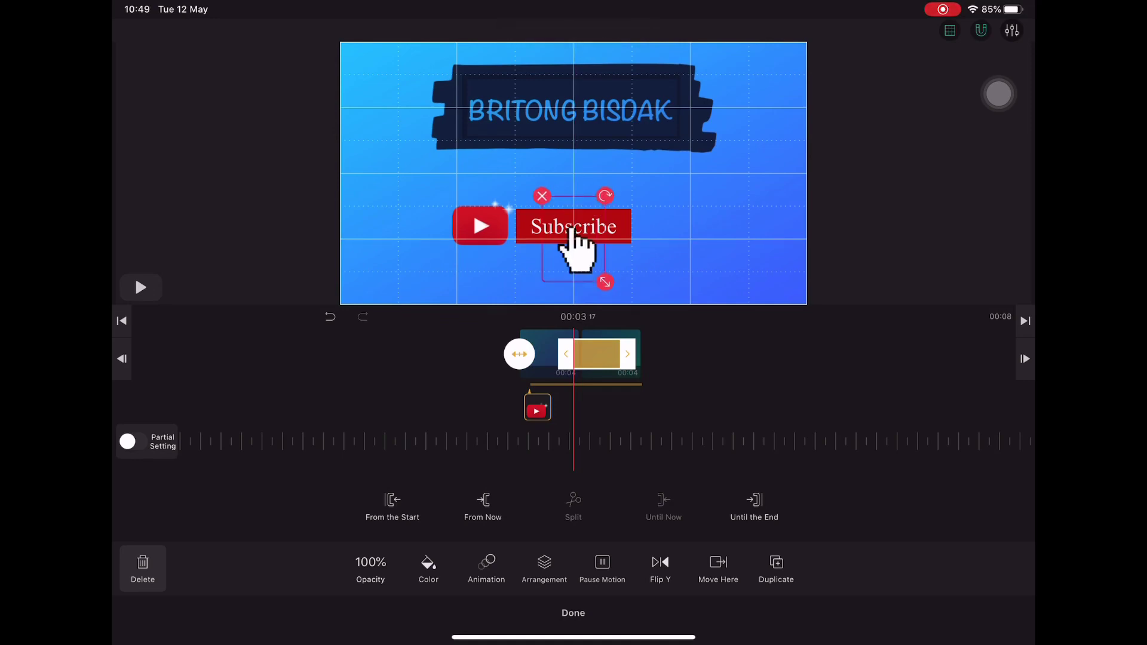
# Preview the intro from the start to check the hand sticker
pyautogui.click(141, 287)
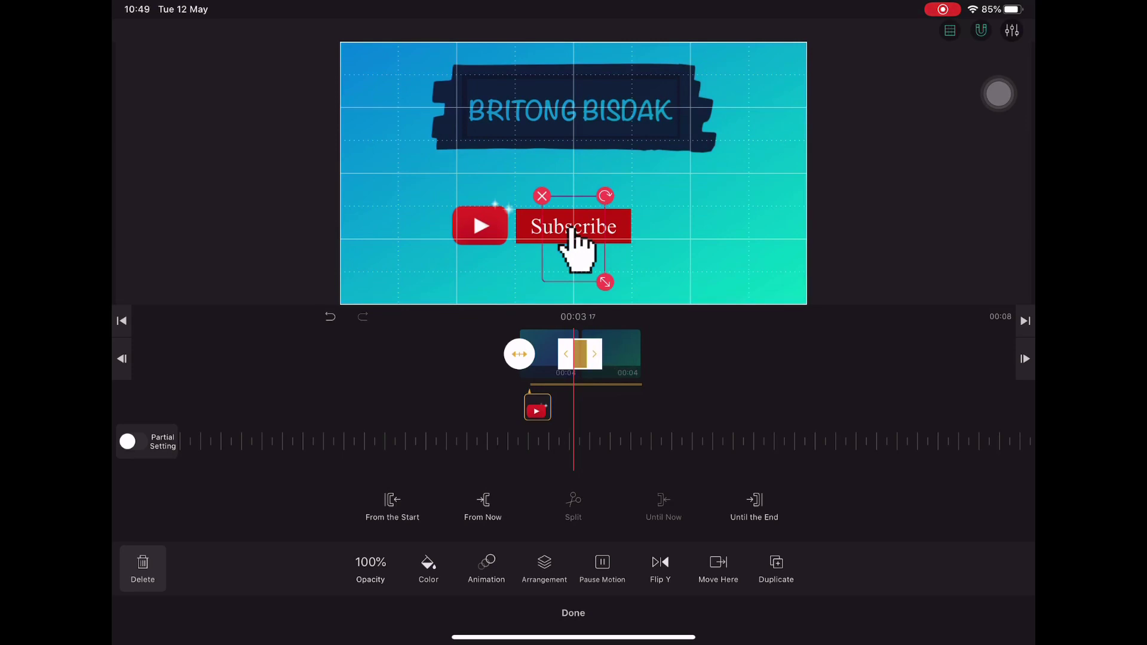
pyautogui.click(122, 320)
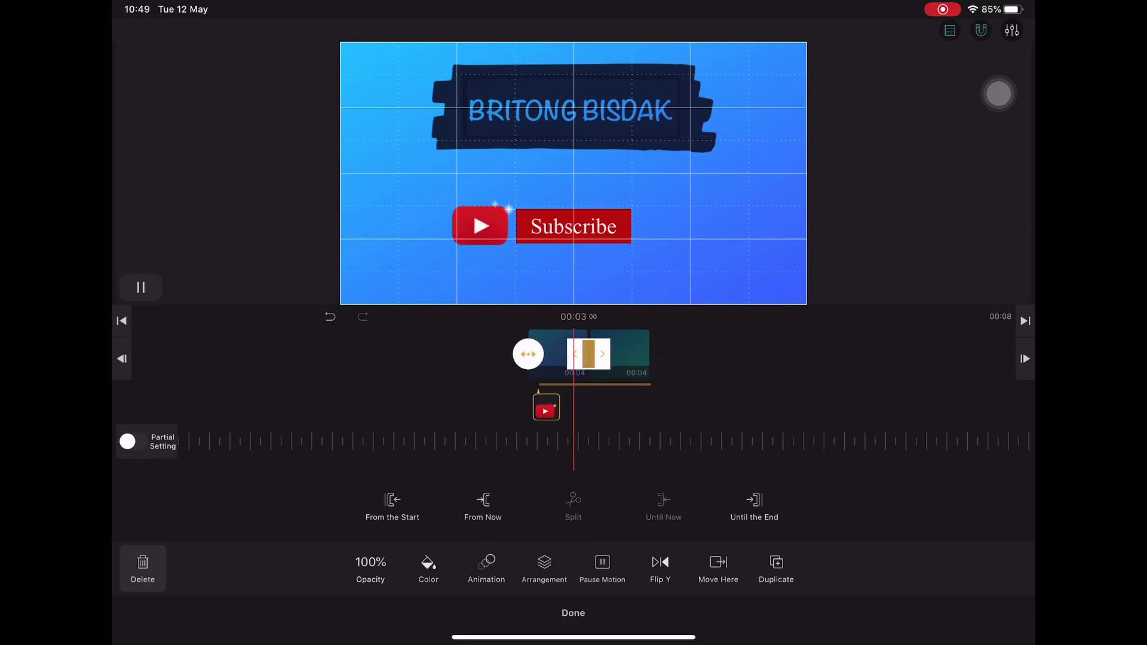
pyautogui.click(571, 226)
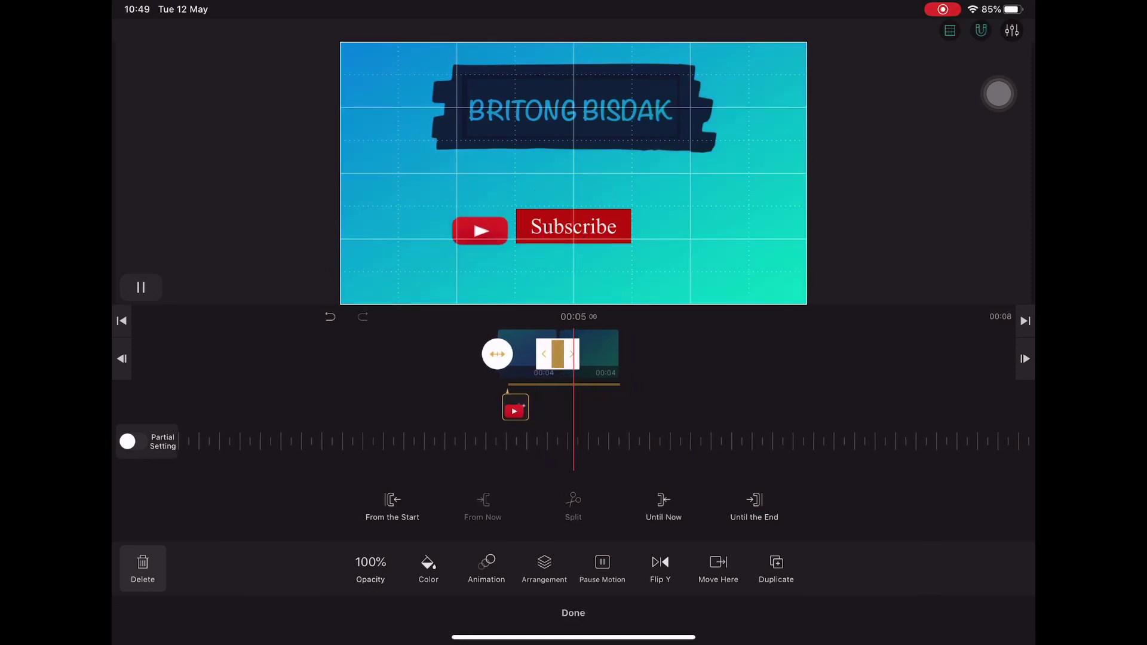
pyautogui.click(141, 287)
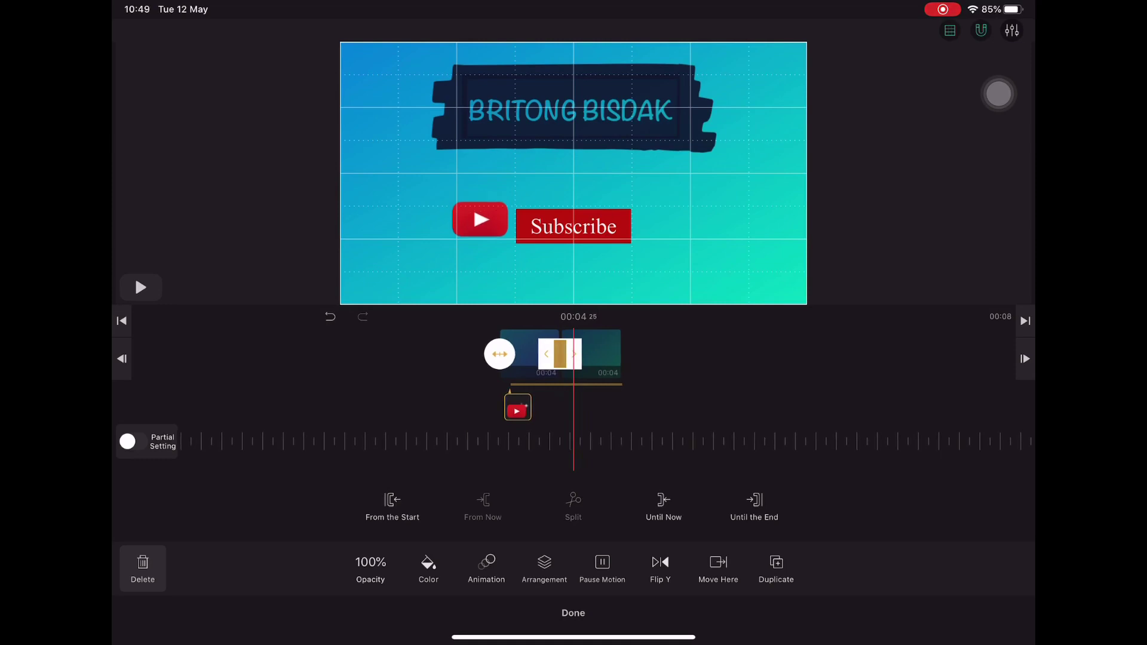
pyautogui.click(574, 613)
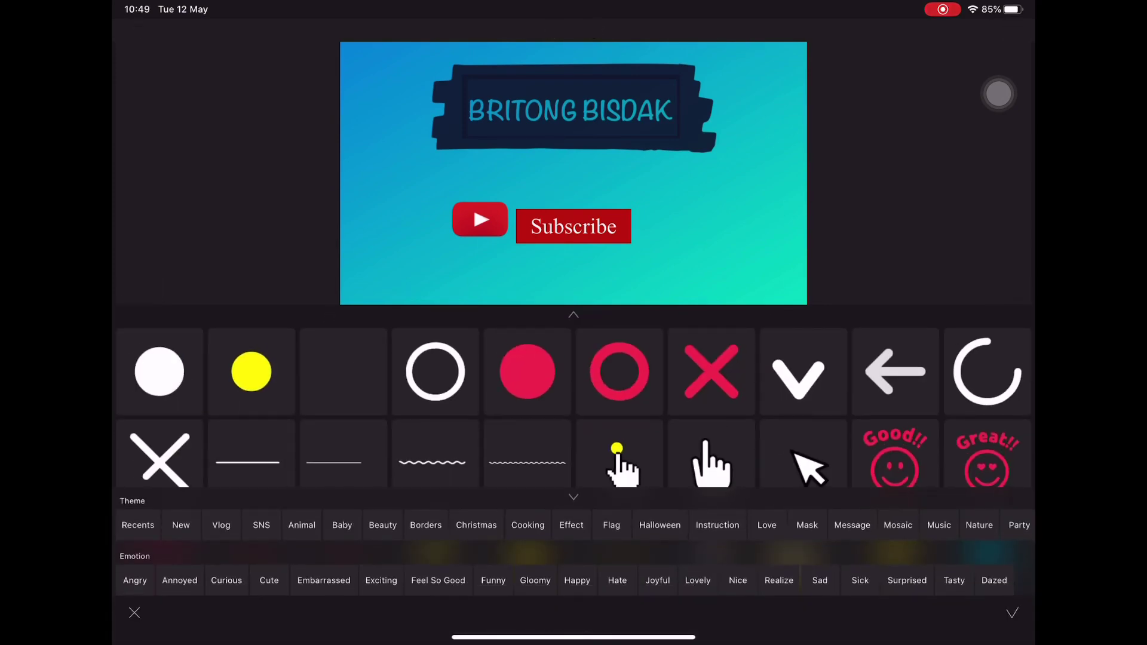
# Add the bell sticker from Recents, shrink it and place it beside Subscribe
pyautogui.click(138, 524)
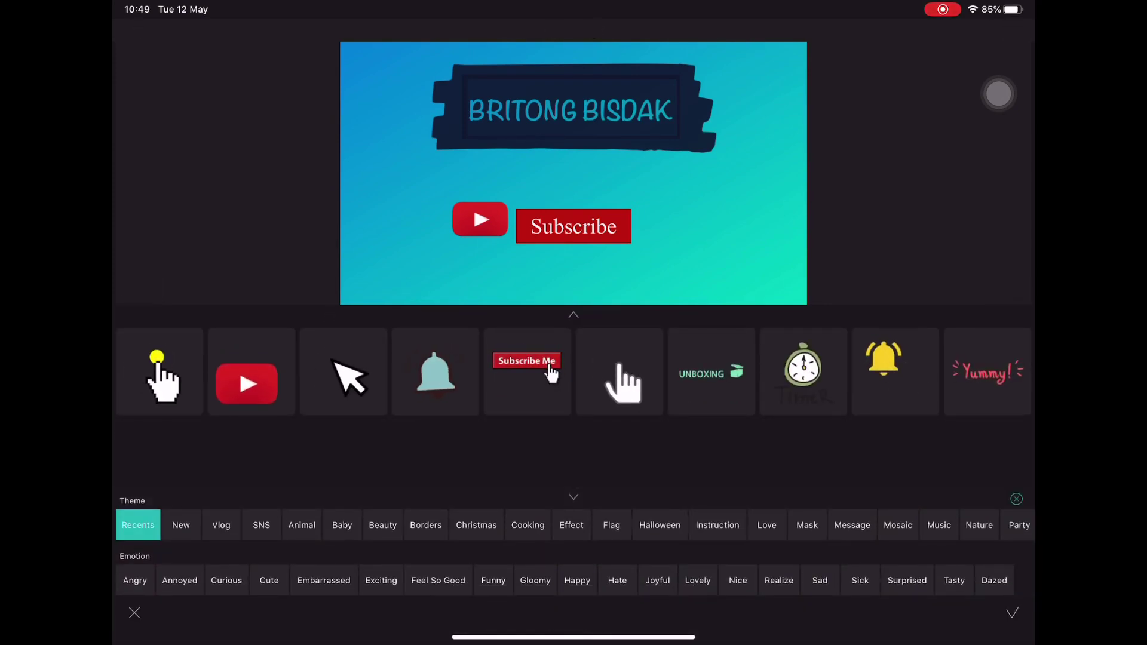
pyautogui.click(436, 372)
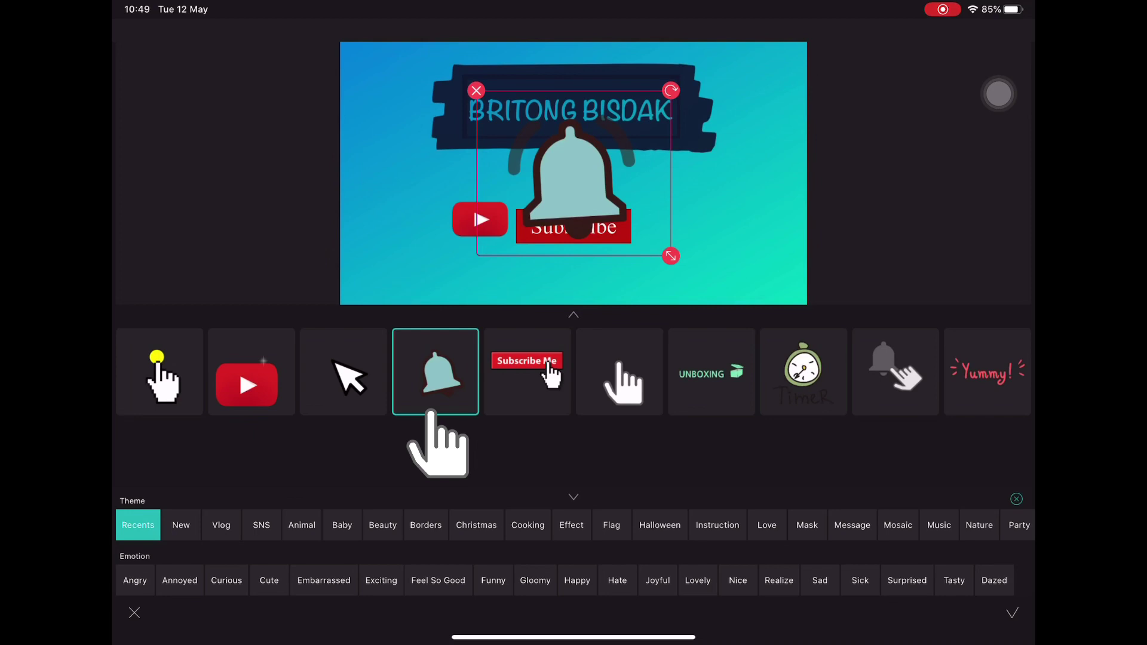
pyautogui.moveTo(574, 180); pyautogui.dragTo(690, 219)
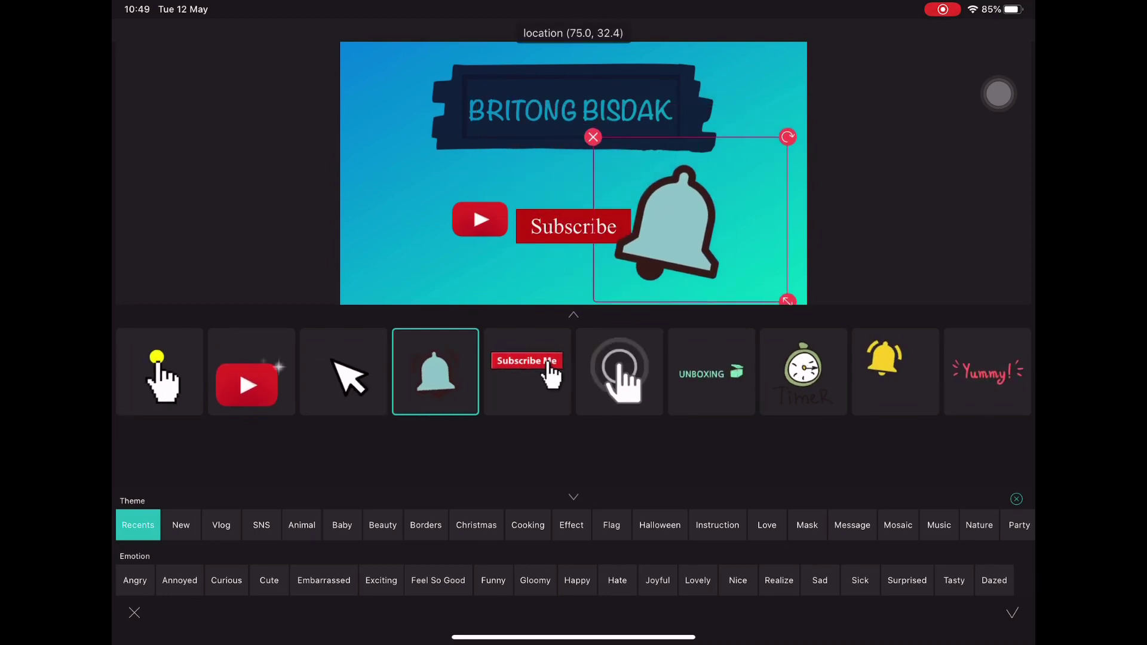
pyautogui.moveTo(787, 300); pyautogui.dragTo(733, 256)
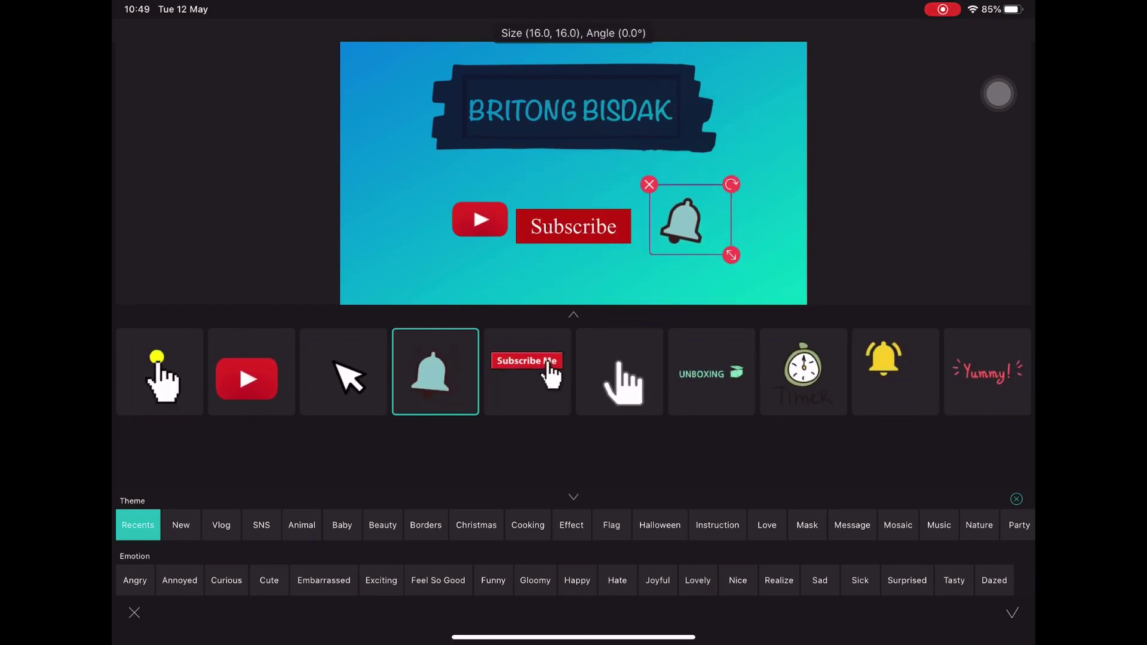
pyautogui.moveTo(691, 220); pyautogui.dragTo(669, 224)
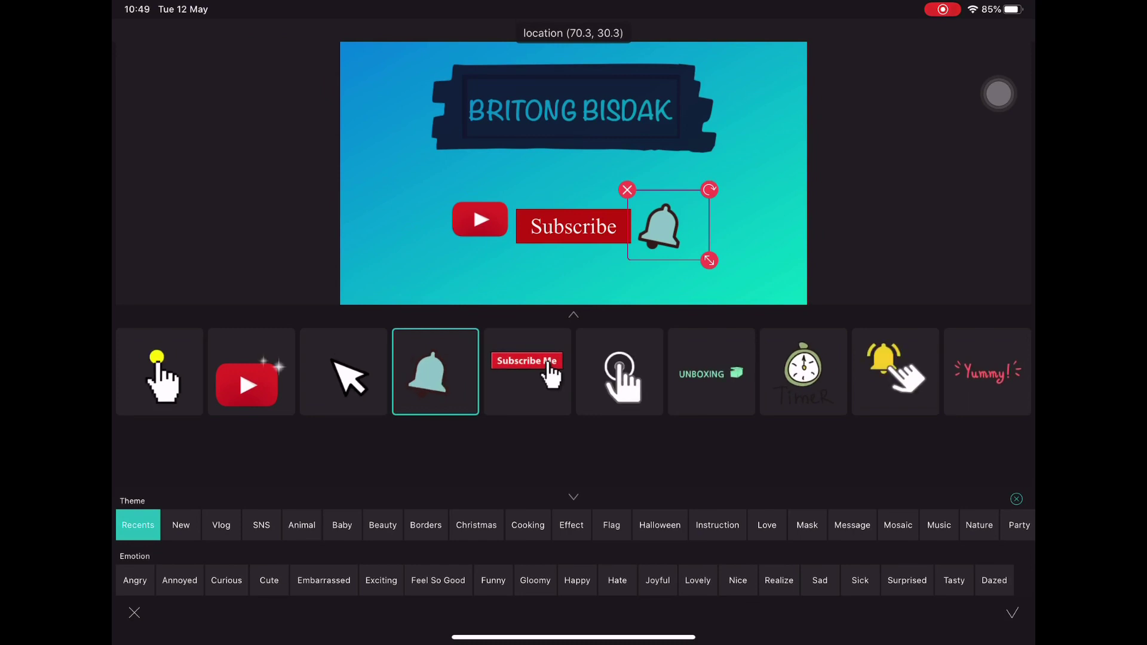
pyautogui.moveTo(709, 260); pyautogui.dragTo(705, 257)
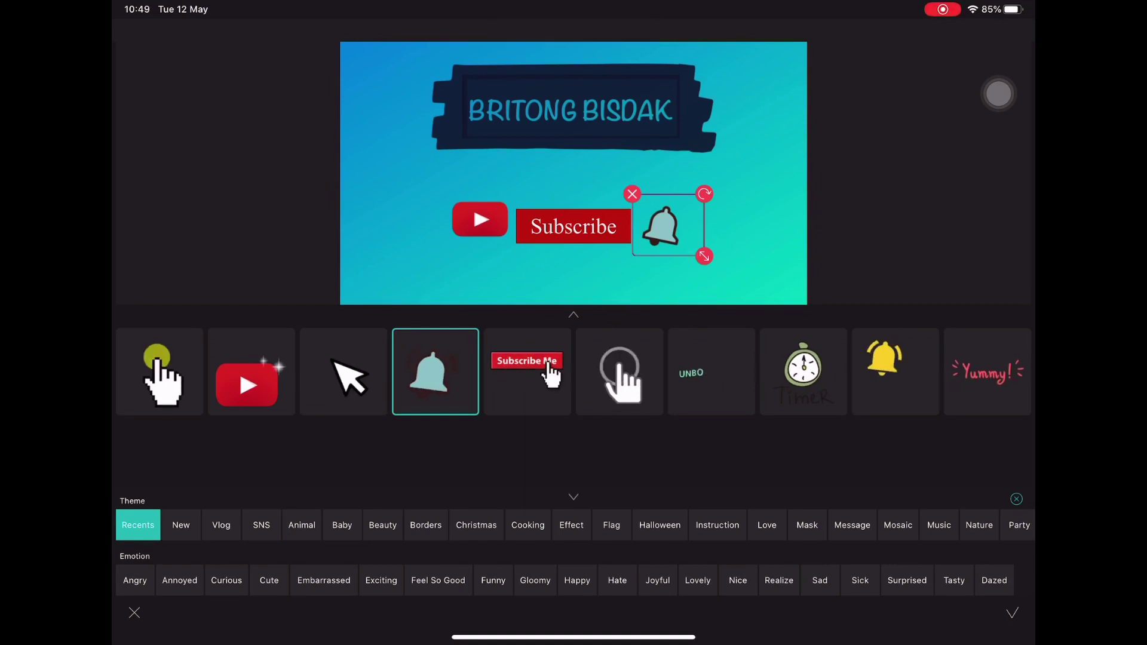
pyautogui.click(1013, 613)
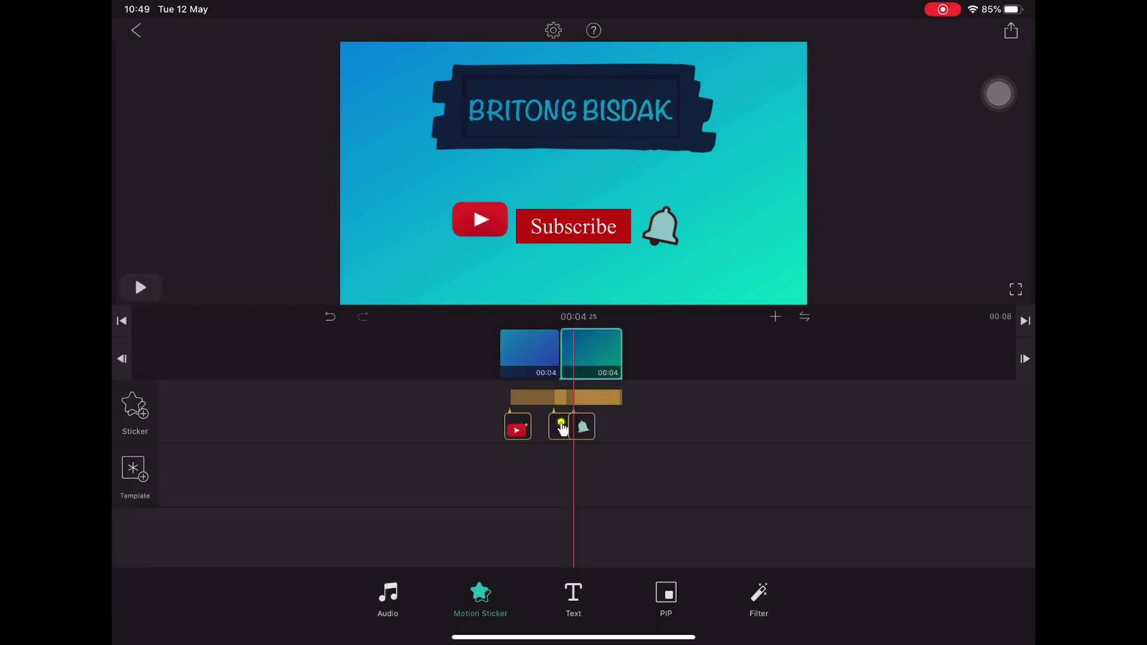
# Make the bell sticker slightly smaller and finish editing it
pyautogui.click(570, 428)
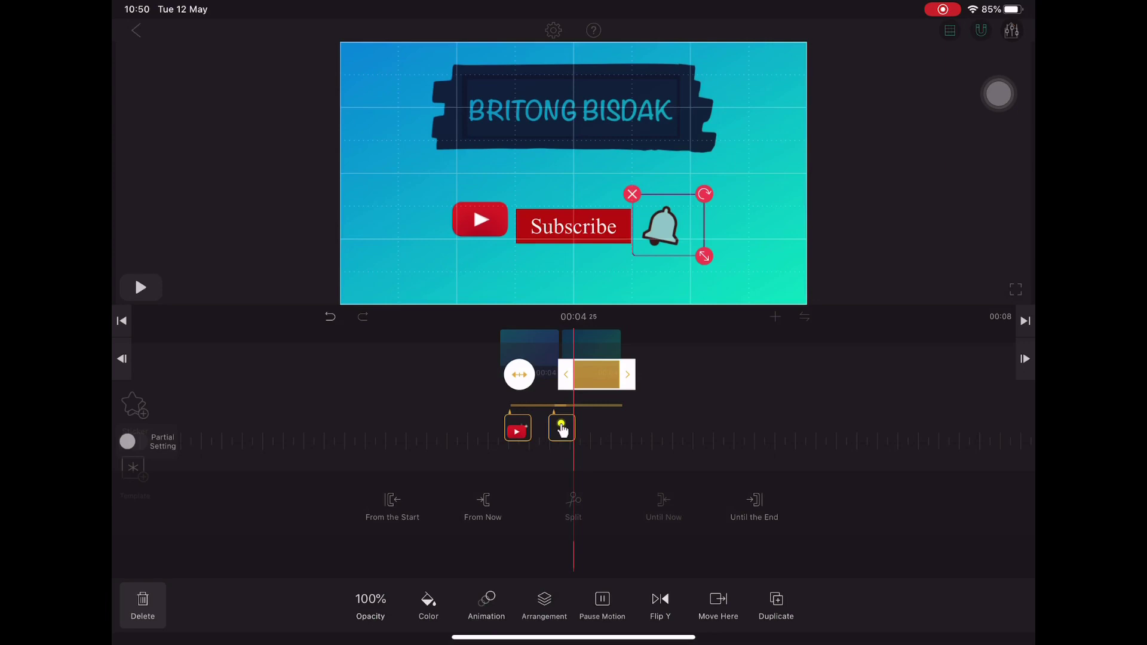
pyautogui.moveTo(705, 256); pyautogui.dragTo(698, 251)
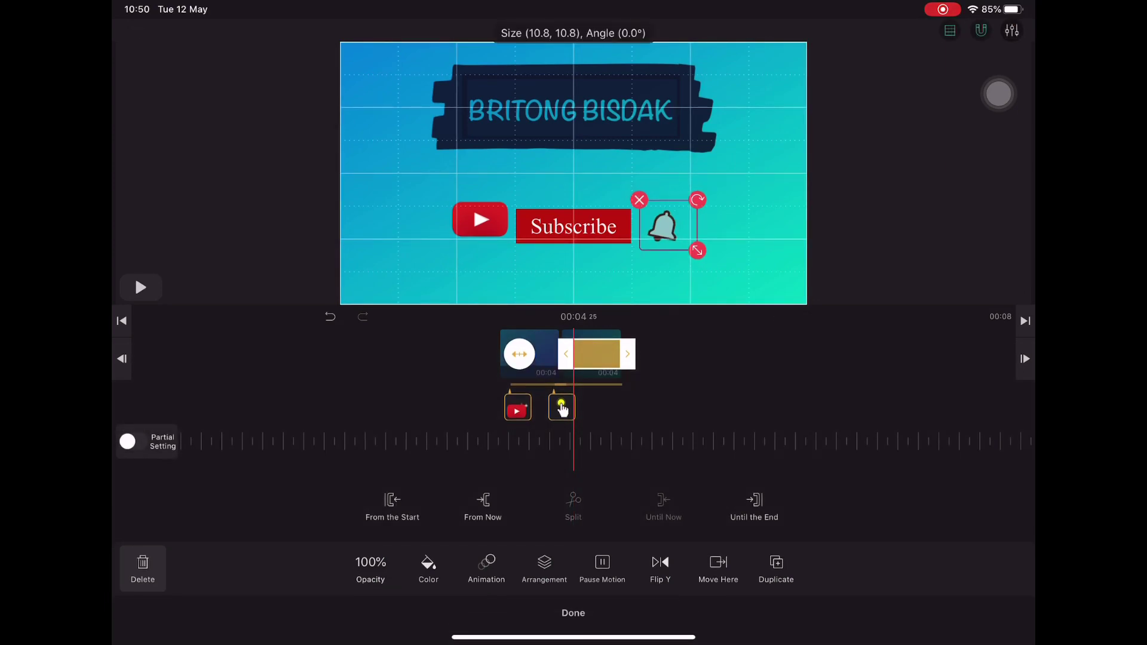
pyautogui.click(562, 407)
pyautogui.click(571, 426)
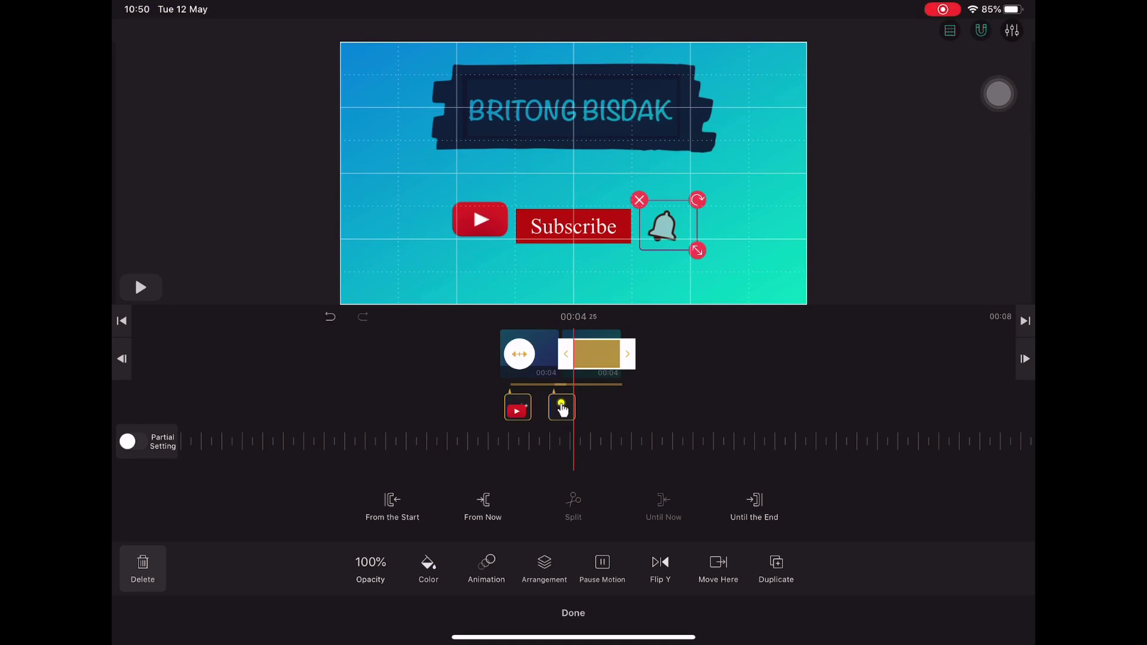
pyautogui.click(563, 409)
pyautogui.click(562, 429)
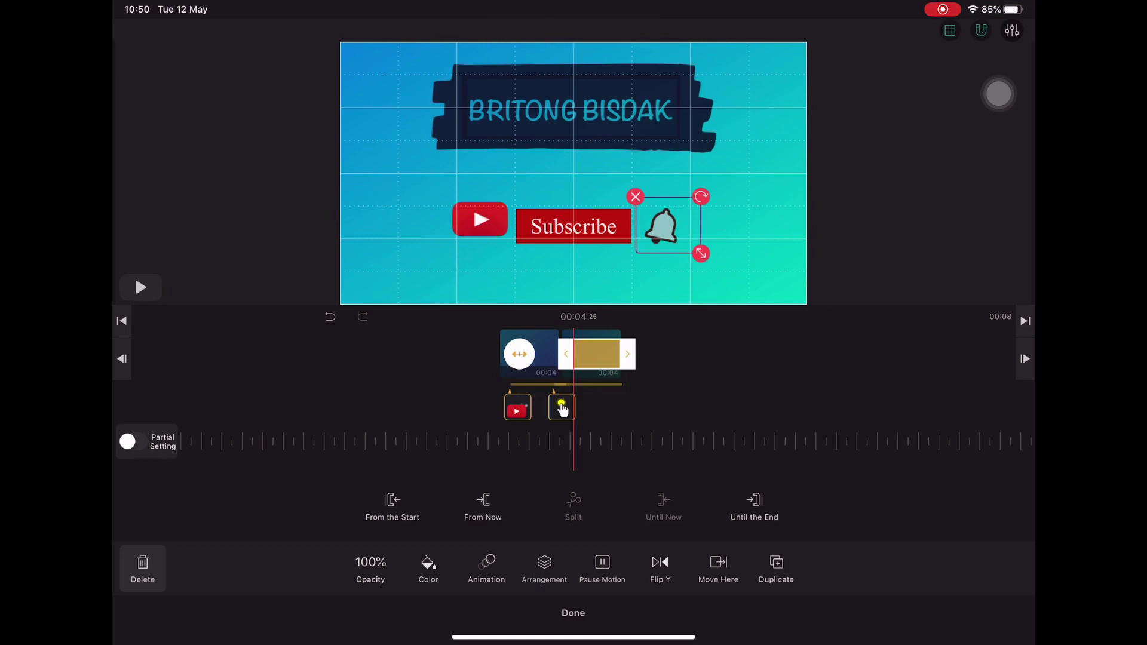
pyautogui.moveTo(563, 410)
pyautogui.mouseDown()
pyautogui.moveTo(513, 410)
pyautogui.moveTo(563, 410)
pyautogui.mouseUp()
pyautogui.click(573, 613)
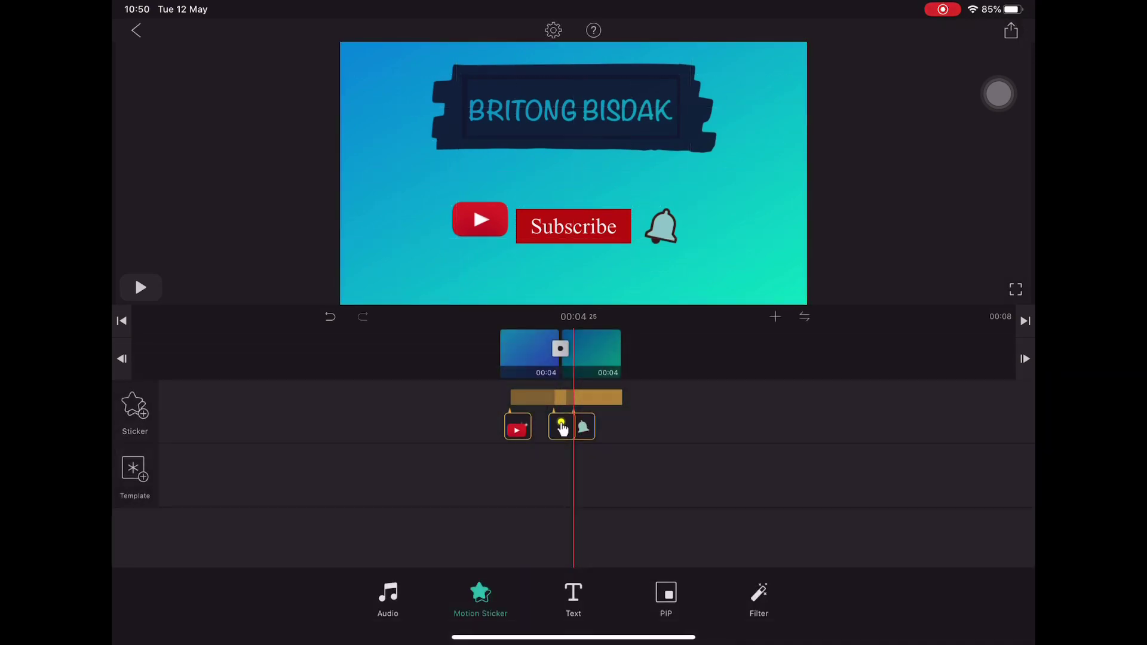
# Add the arrow-cursor sticker from Recents, shrunk, with its tip on the bell
pyautogui.click(481, 600)
pyautogui.click(343, 372)
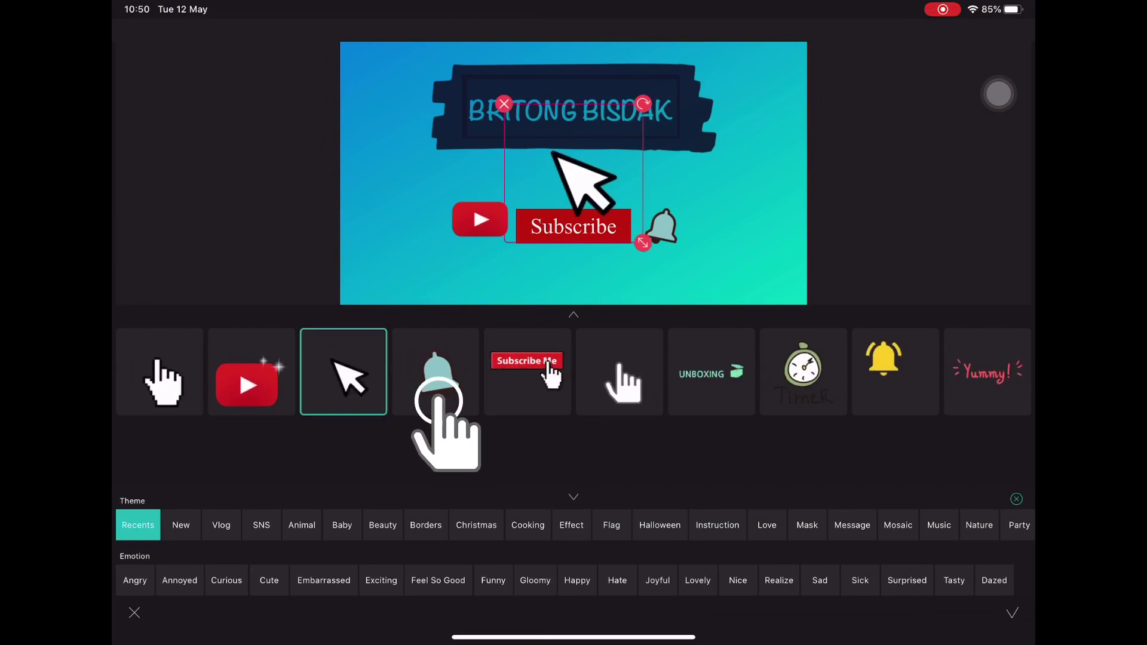
pyautogui.moveTo(573, 175); pyautogui.dragTo(691, 247)
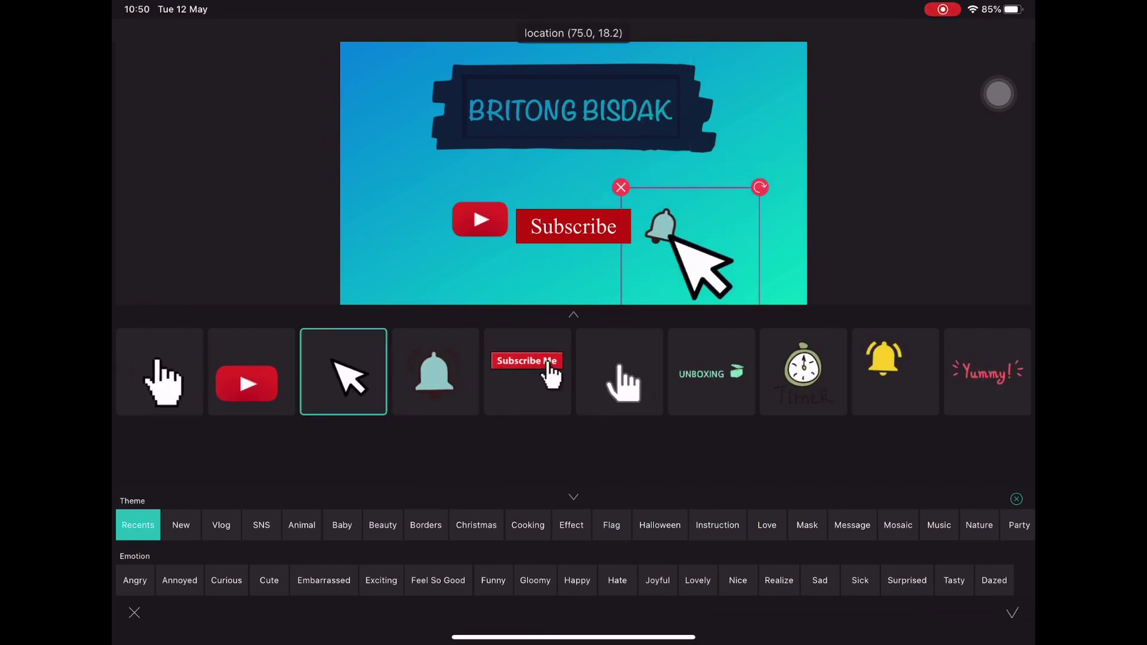
pyautogui.moveTo(759, 305); pyautogui.dragTo(731, 236)
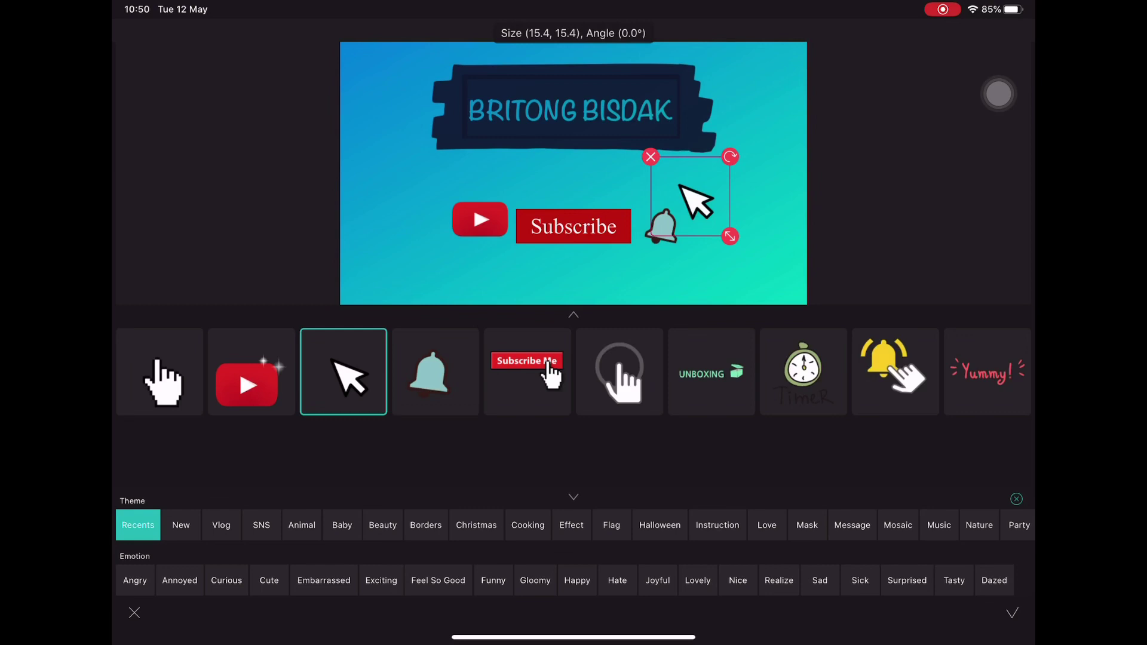
pyautogui.moveTo(691, 197); pyautogui.dragTo(679, 249)
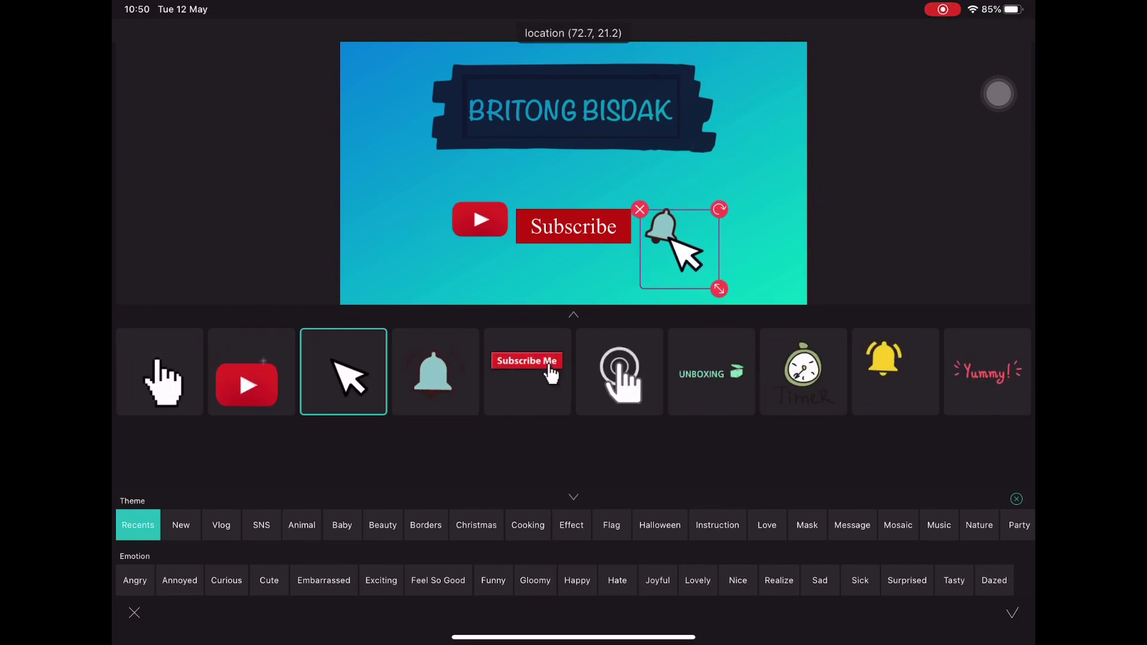
pyautogui.moveTo(679, 250); pyautogui.dragTo(691, 249)
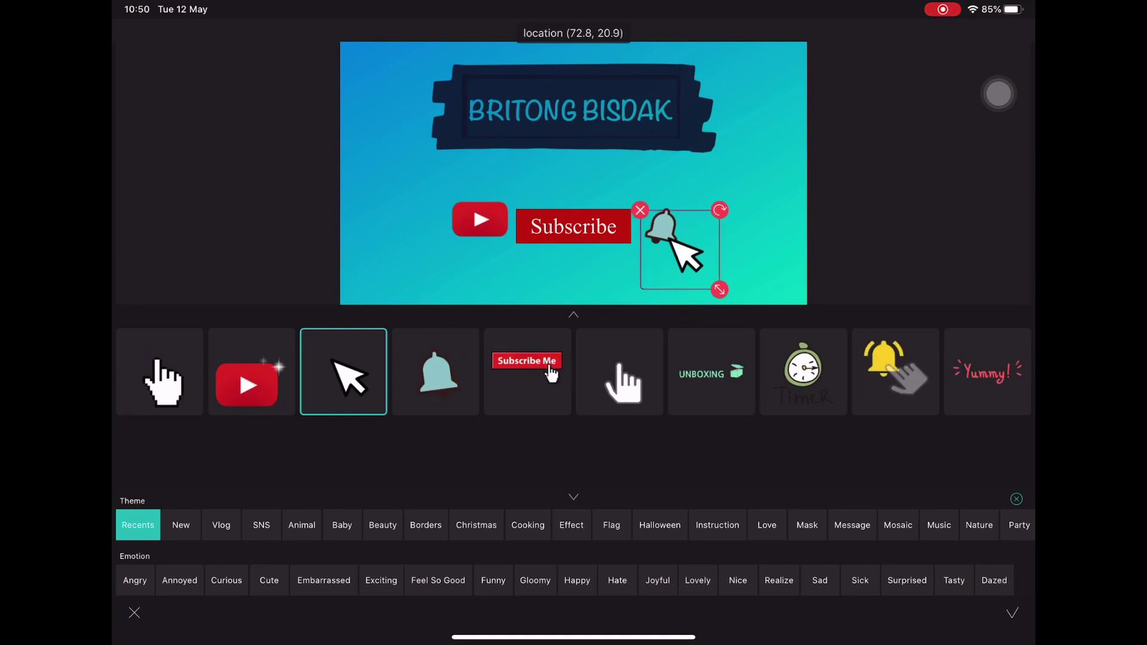
pyautogui.click(1012, 613)
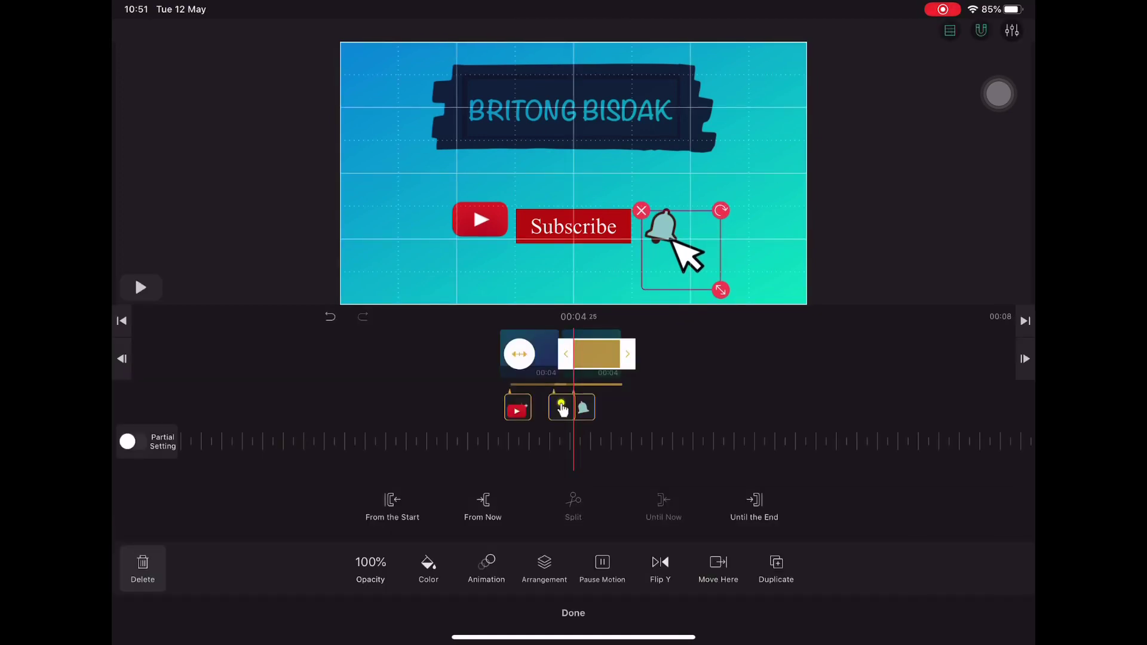
# Shorten the end of the arrow sticker's clip
pyautogui.moveTo(631, 354); pyautogui.dragTo(620, 355)
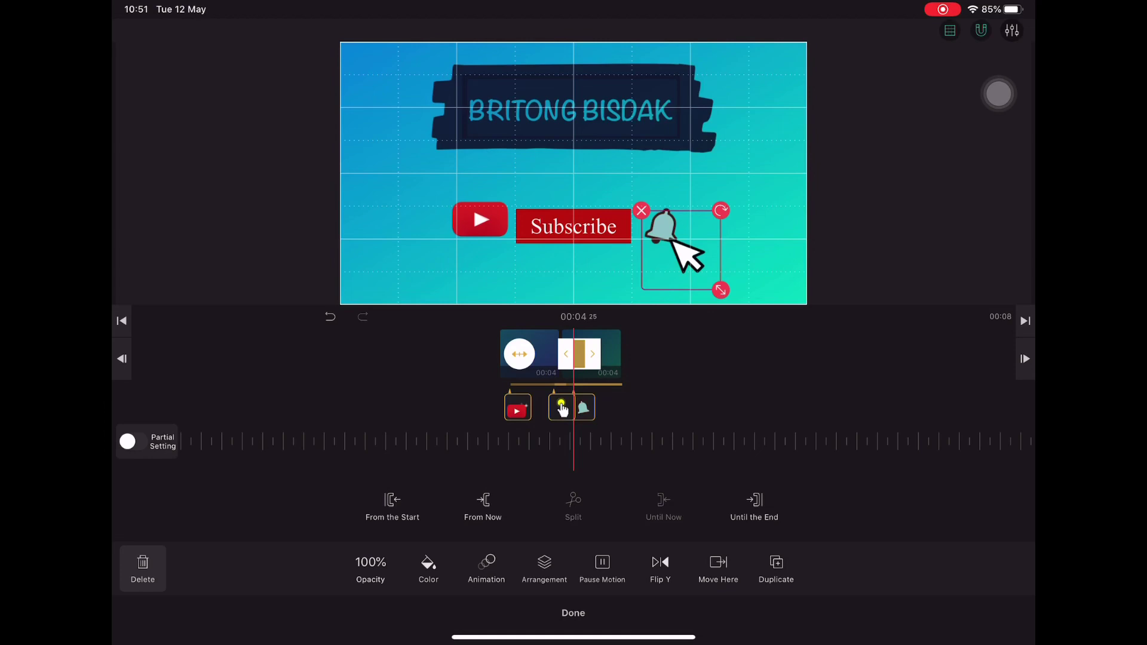
pyautogui.moveTo(593, 354); pyautogui.dragTo(573, 355)
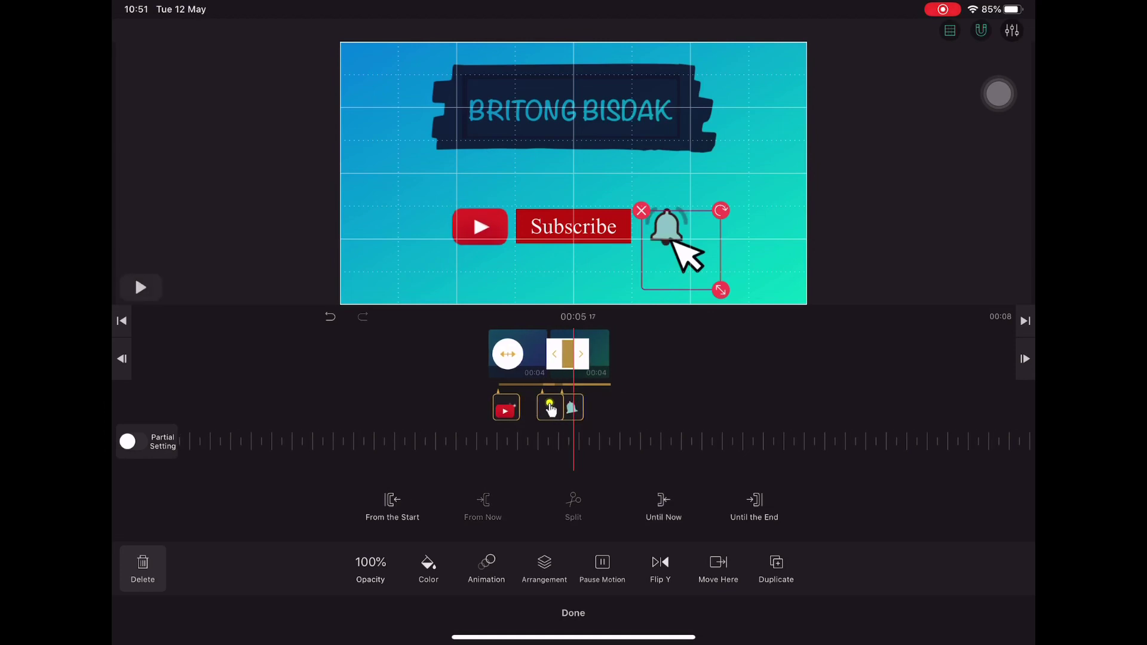
pyautogui.click(573, 613)
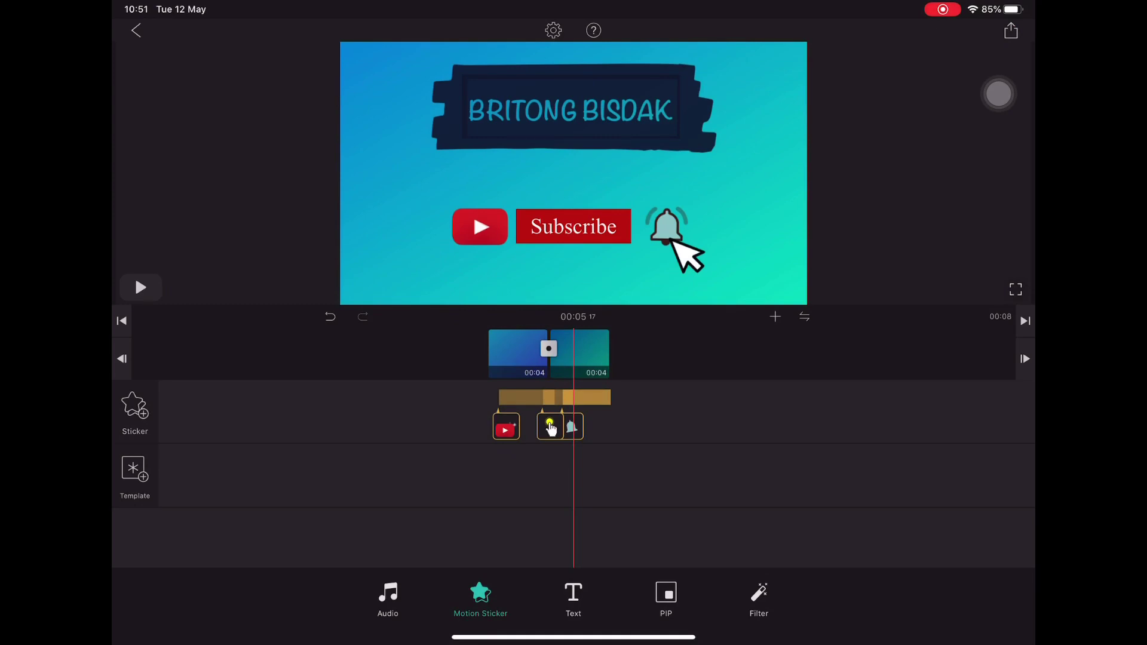
# Preview the Appearance sounds: Whoosh 4 and Ding 1 through Ding 6
pyautogui.click(389, 598)
pyautogui.click(134, 538)
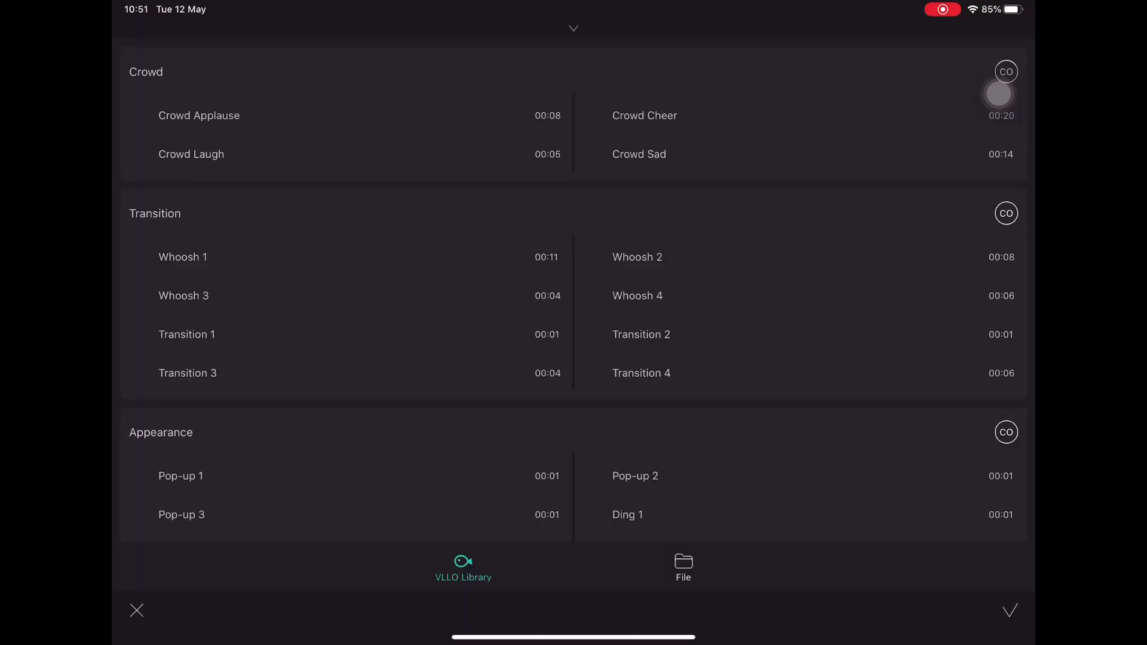
pyautogui.scroll(1, 574, 269)
pyautogui.scroll(-1, 574, 269)
pyautogui.click(638, 294)
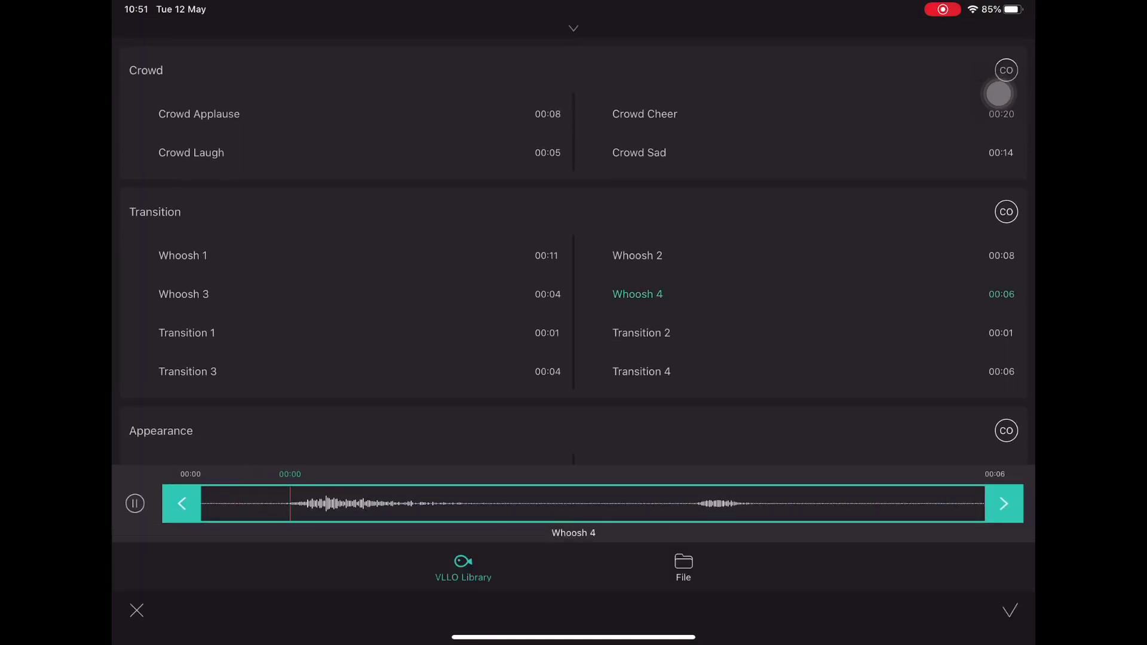
pyautogui.scroll(-2, 1001, 94)
pyautogui.scroll(-2, 1000, 93)
pyautogui.scroll(-1, 1000, 93)
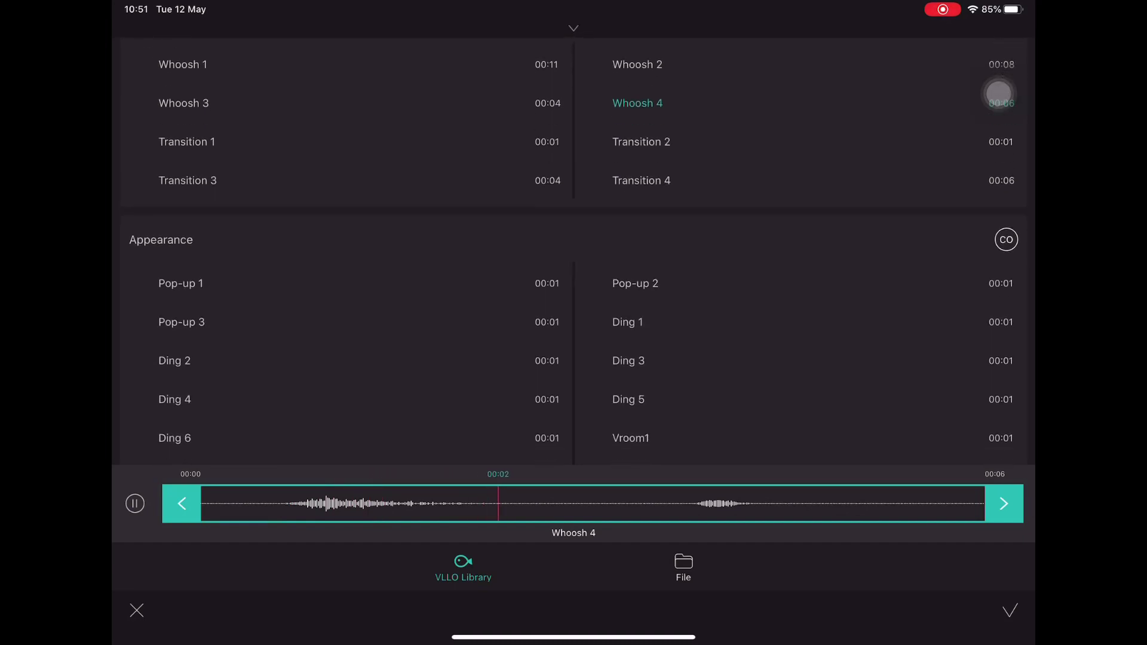
pyautogui.click(628, 314)
pyautogui.click(628, 353)
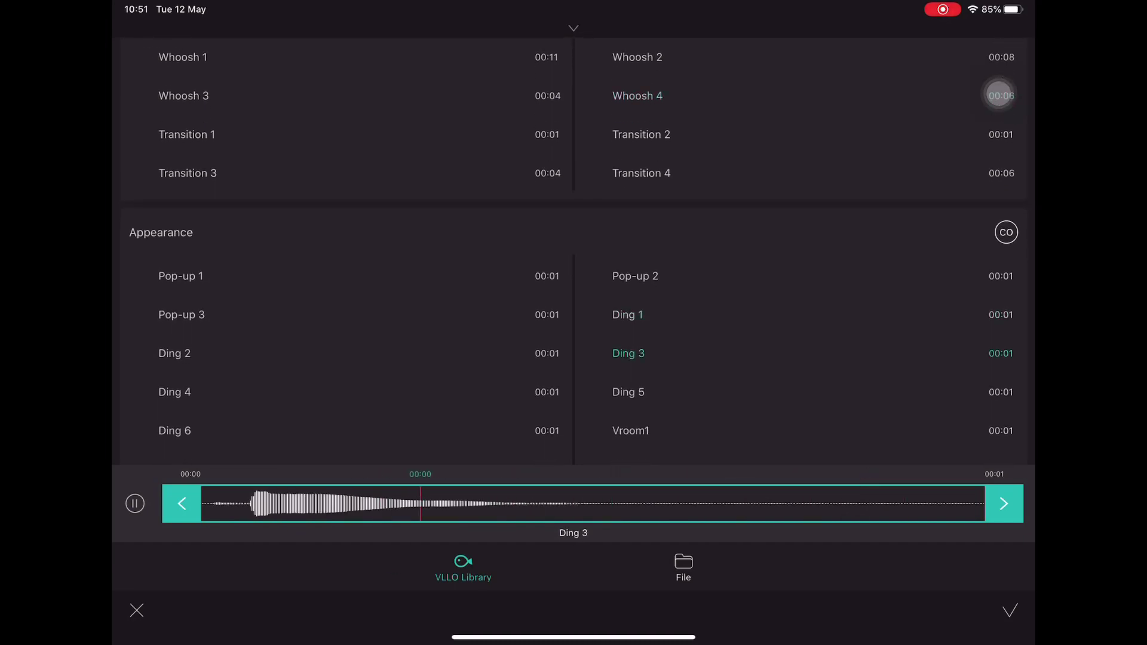
pyautogui.click(629, 392)
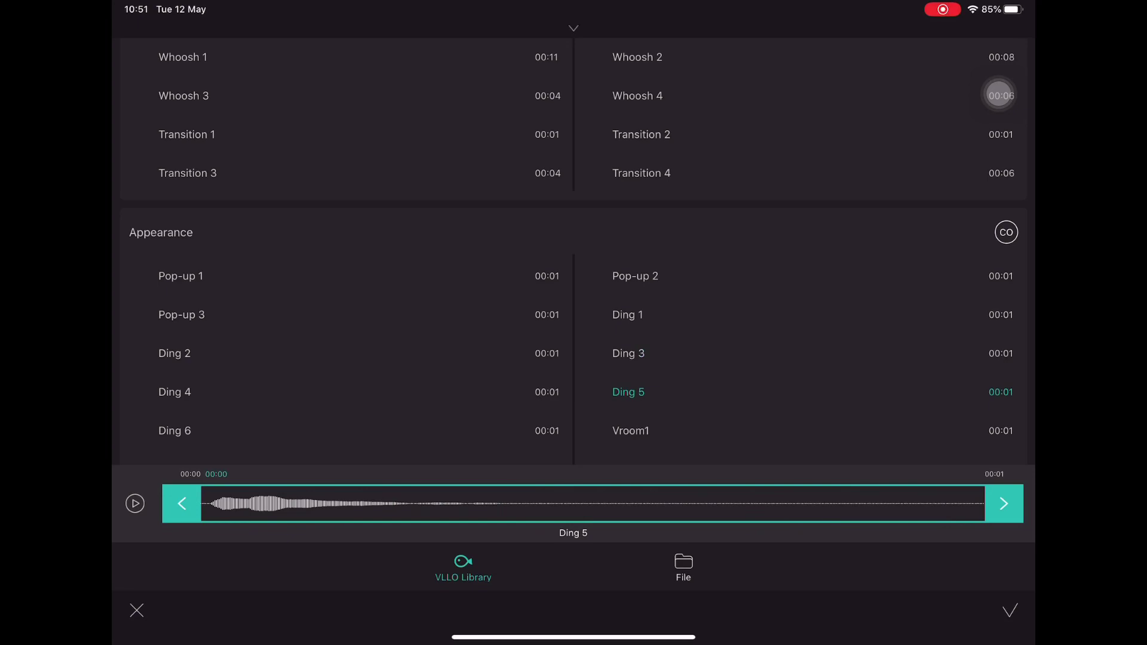
pyautogui.click(174, 353)
pyautogui.scroll(-1, 574, 269)
pyautogui.click(175, 373)
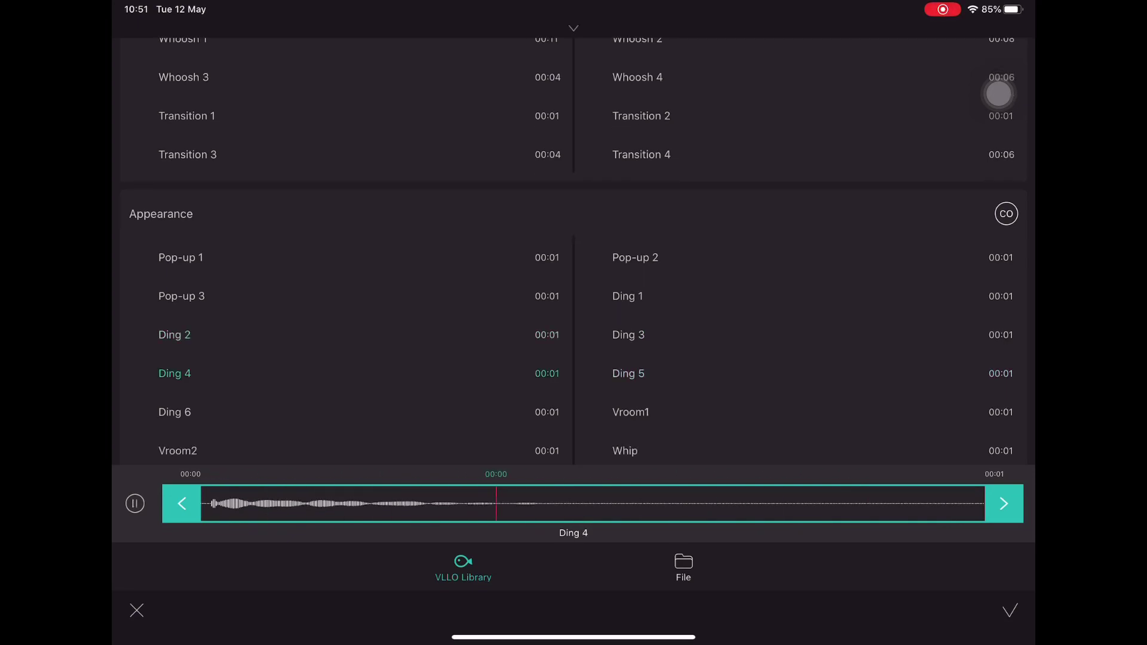
pyautogui.click(174, 411)
pyautogui.scroll(-2, 574, 269)
pyautogui.click(174, 321)
pyautogui.click(174, 280)
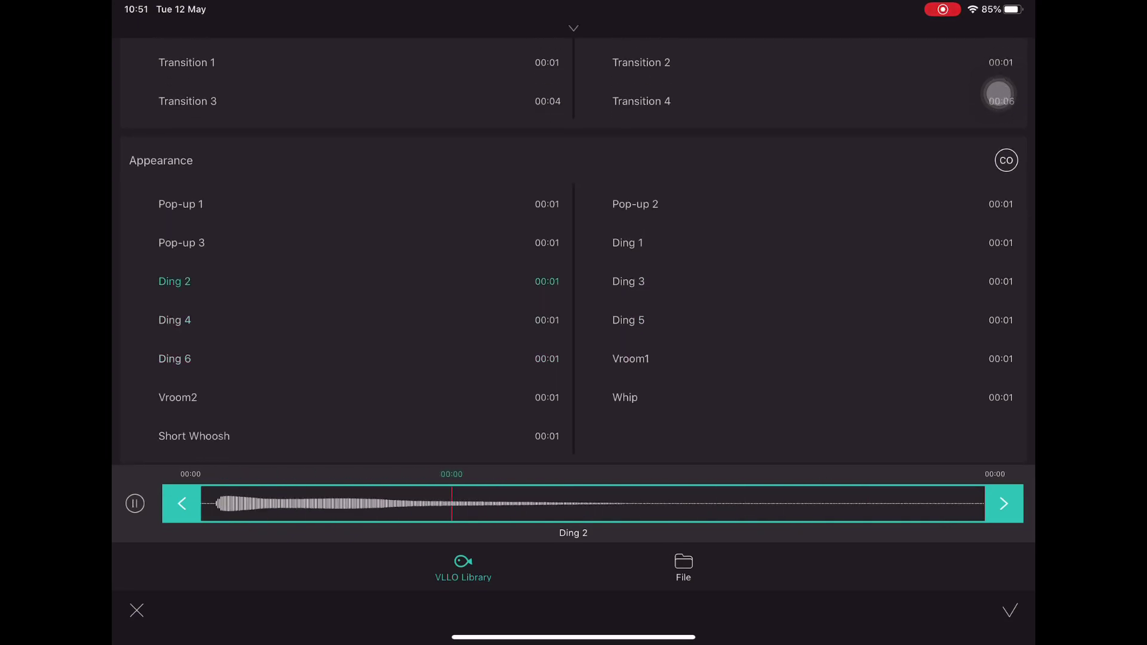
# Add Ding 4 to the timeline and play the intro from the start
pyautogui.click(189, 321)
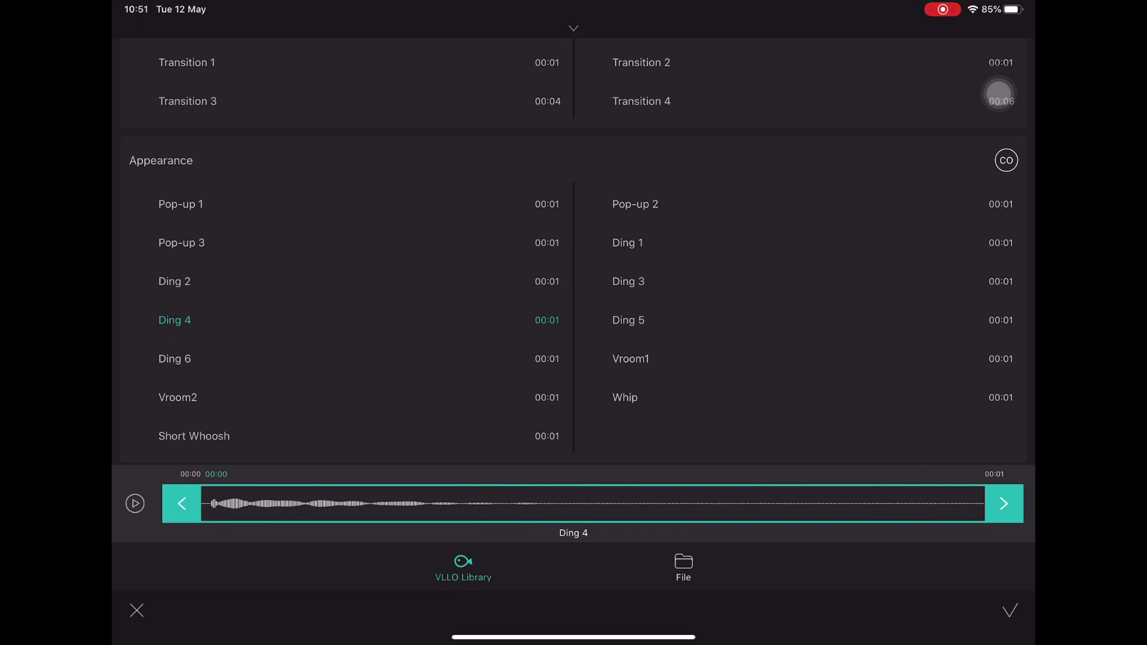
pyautogui.click(1010, 611)
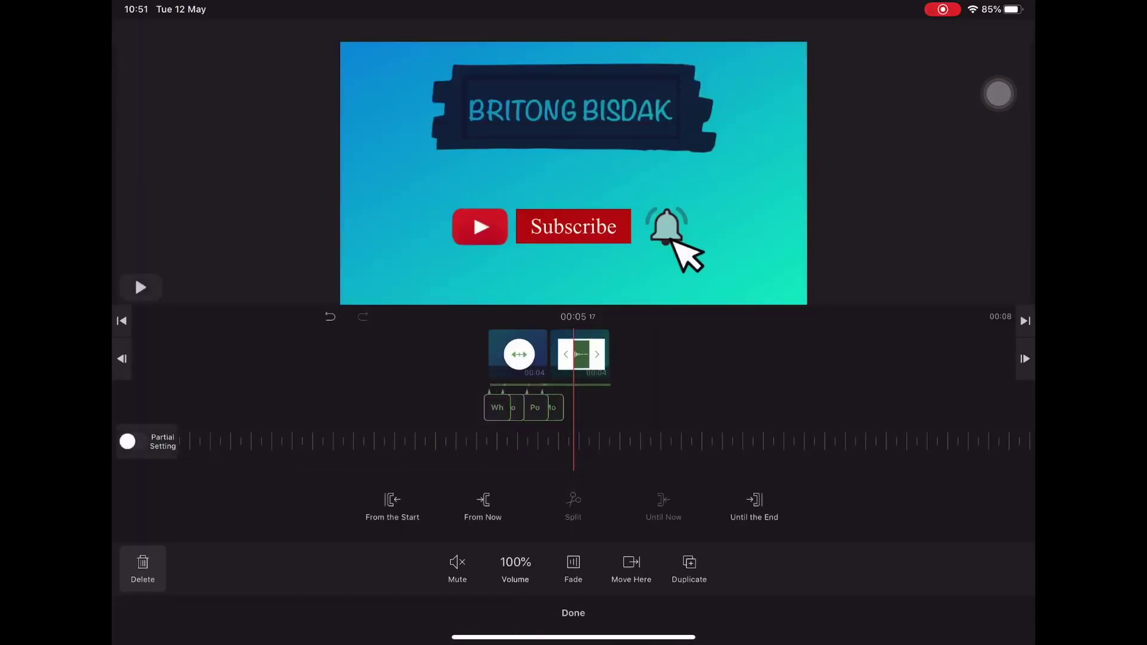
pyautogui.click(121, 320)
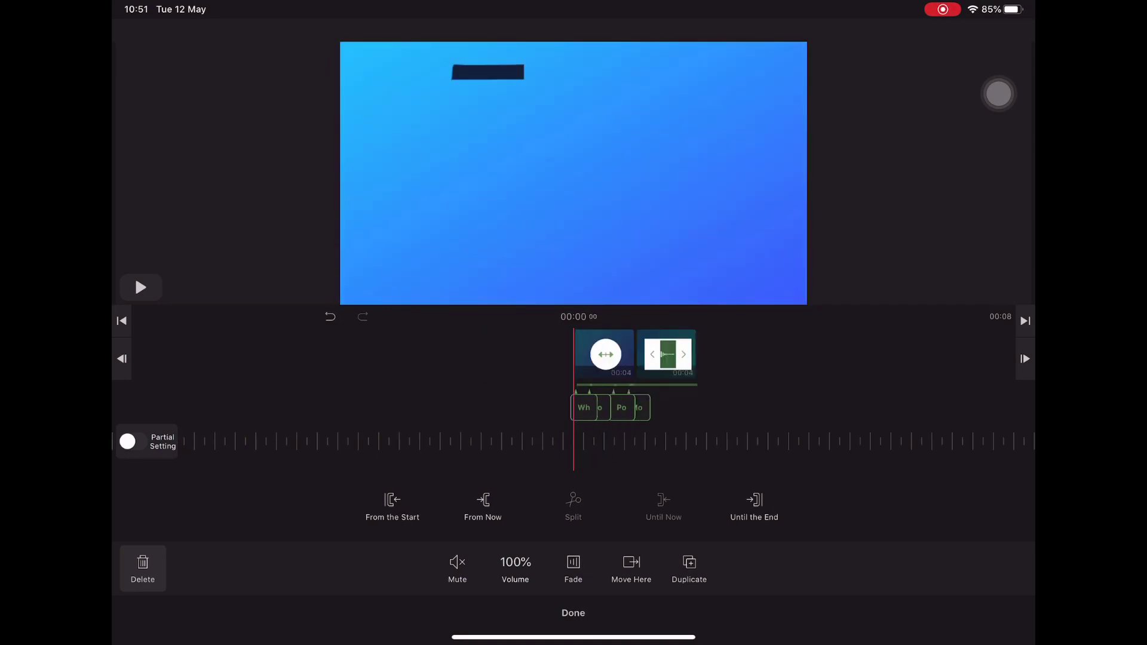
pyautogui.click(140, 287)
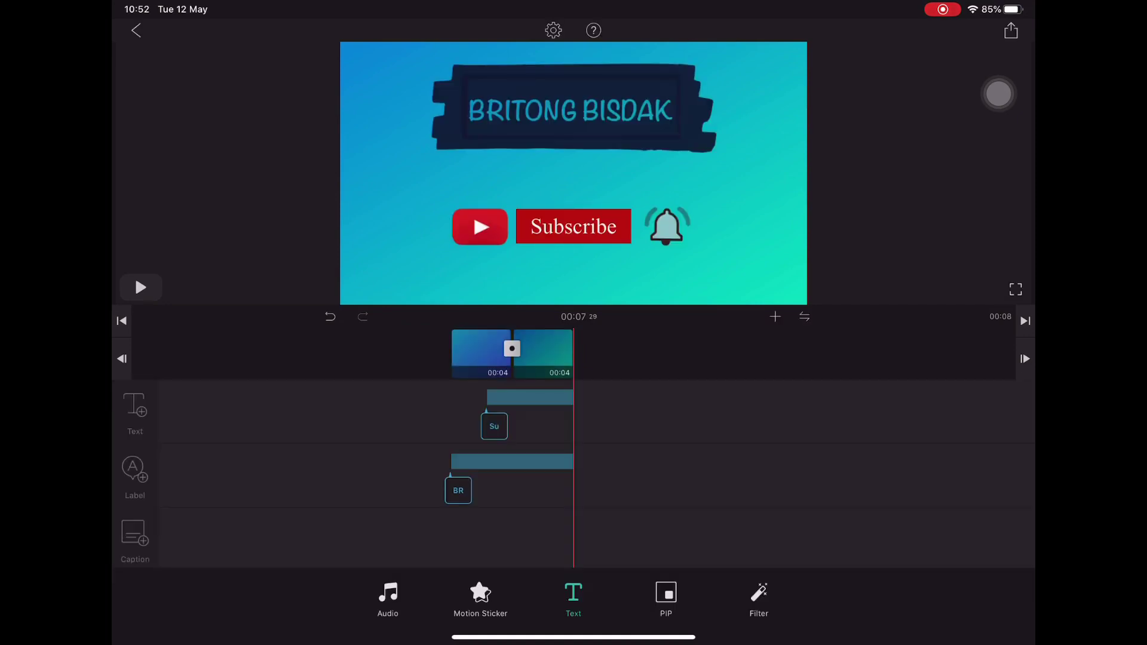
# Enlarge the presenter photo overlay and fit it into the bottom-left corner
pyautogui.click(666, 596)
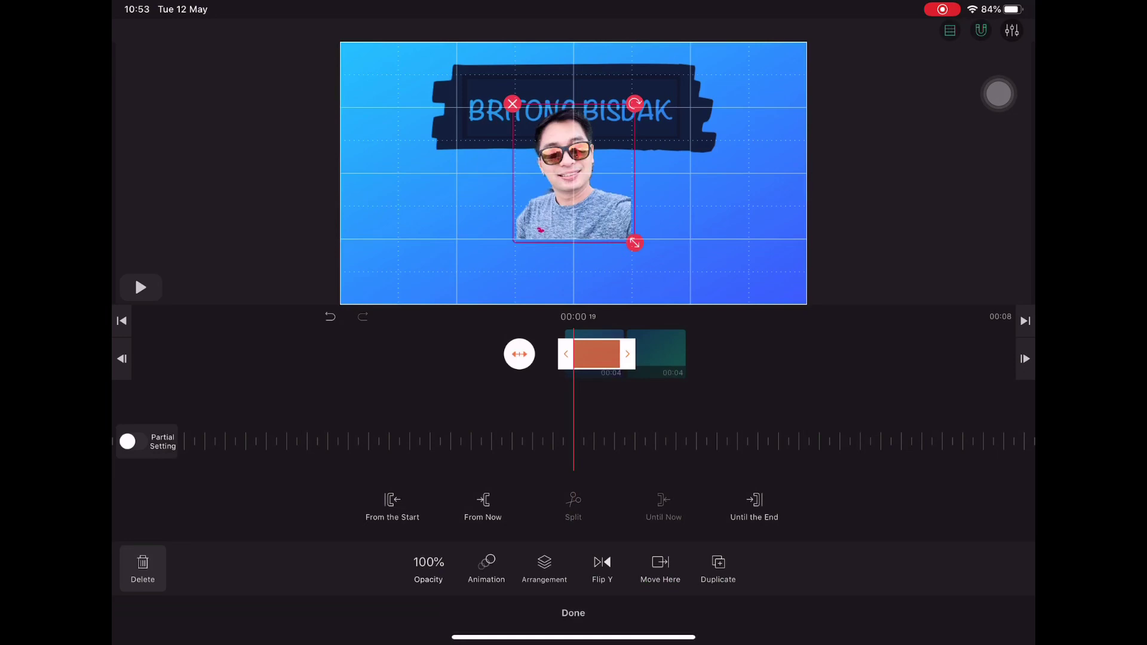
pyautogui.moveTo(635, 243); pyautogui.dragTo(615, 221)
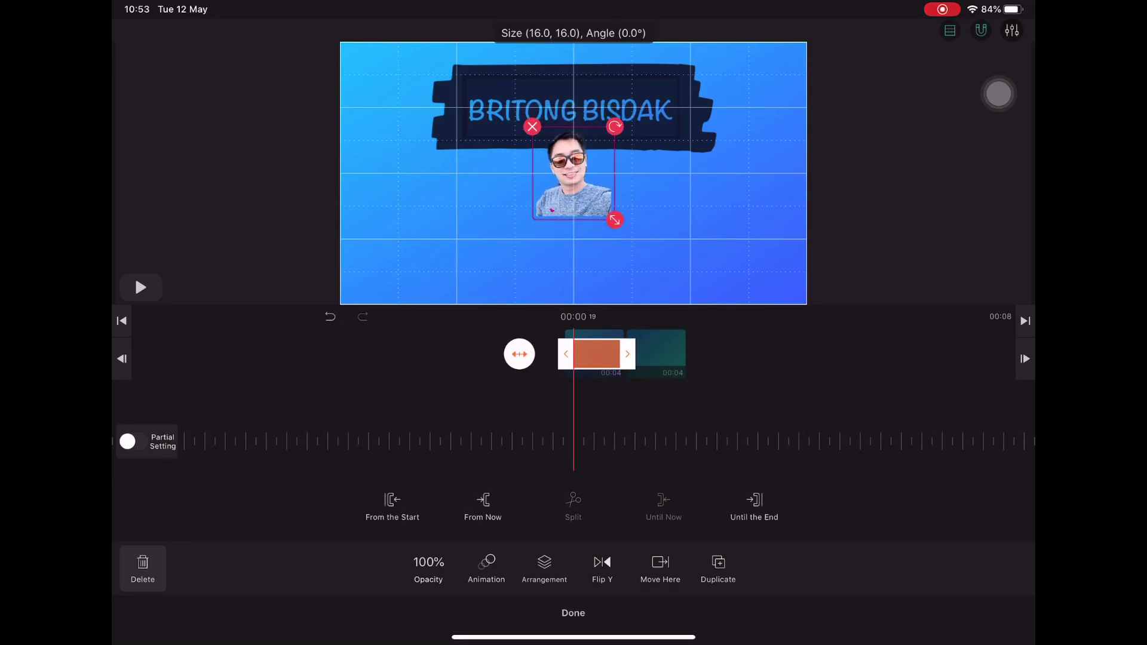
pyautogui.moveTo(573, 175); pyautogui.dragTo(383, 253)
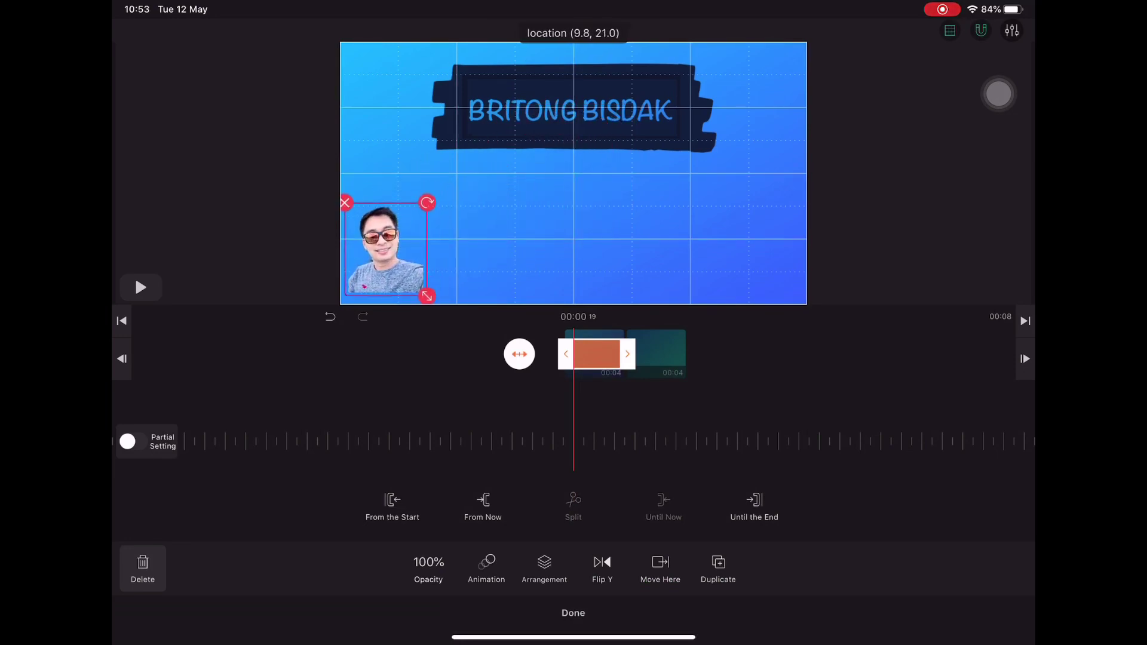
pyautogui.moveTo(423, 298); pyautogui.dragTo(438, 309)
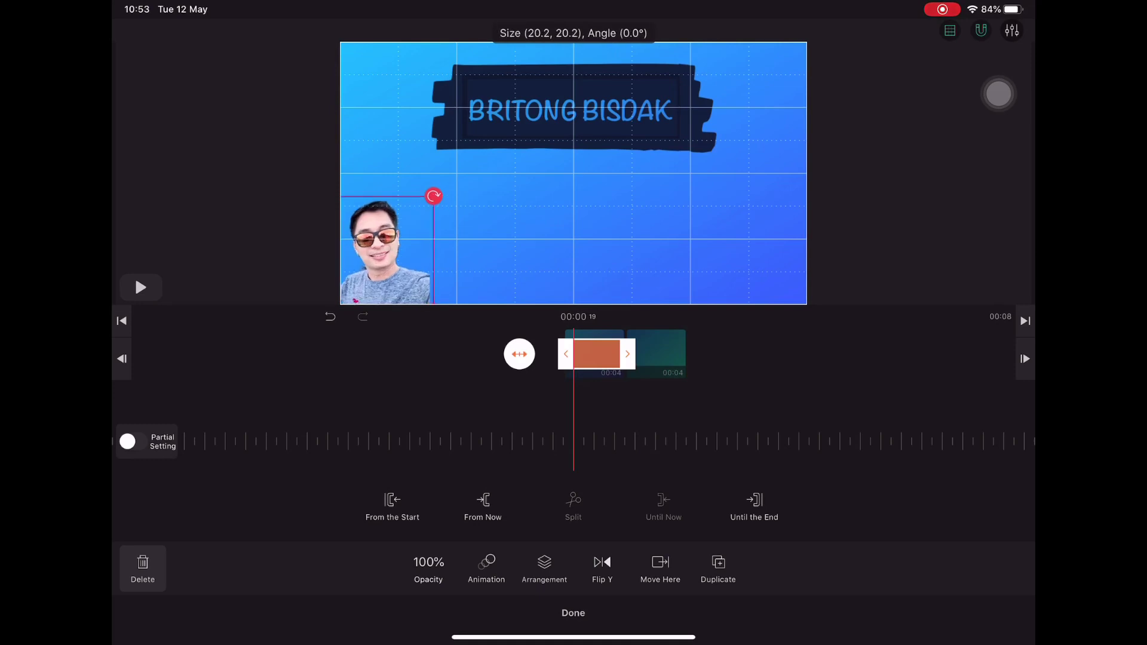
pyautogui.moveTo(383, 253); pyautogui.dragTo(399, 248)
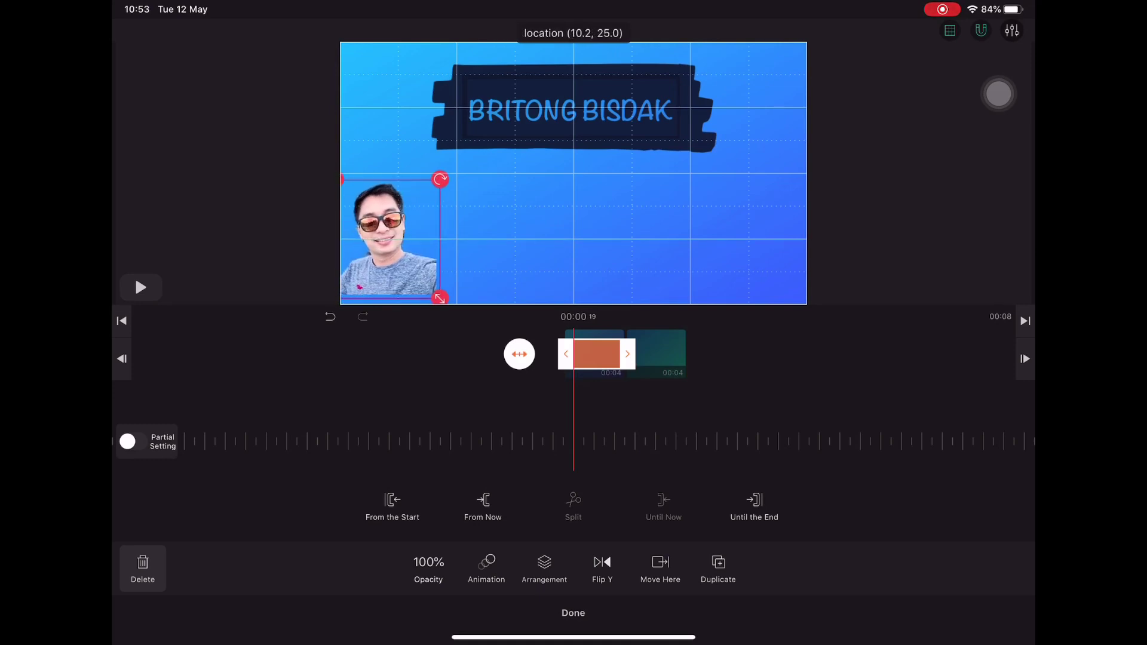
pyautogui.moveTo(447, 301); pyautogui.dragTo(452, 296)
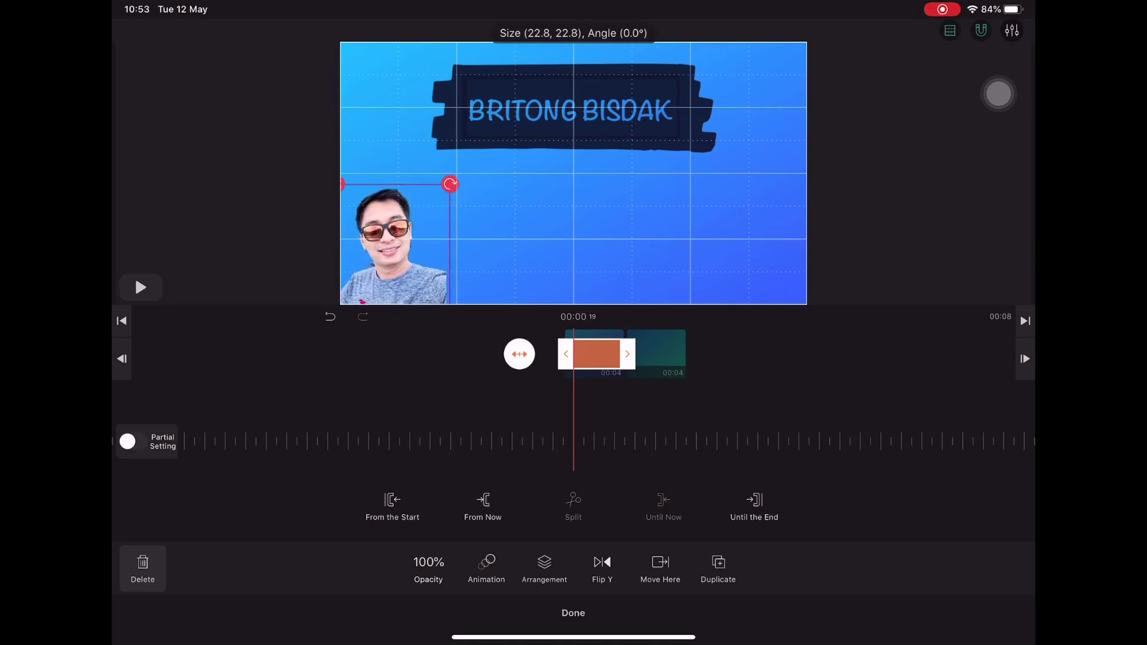
pyautogui.moveTo(395, 246); pyautogui.dragTo(397, 240)
pyautogui.moveTo(450, 300); pyautogui.dragTo(456, 303)
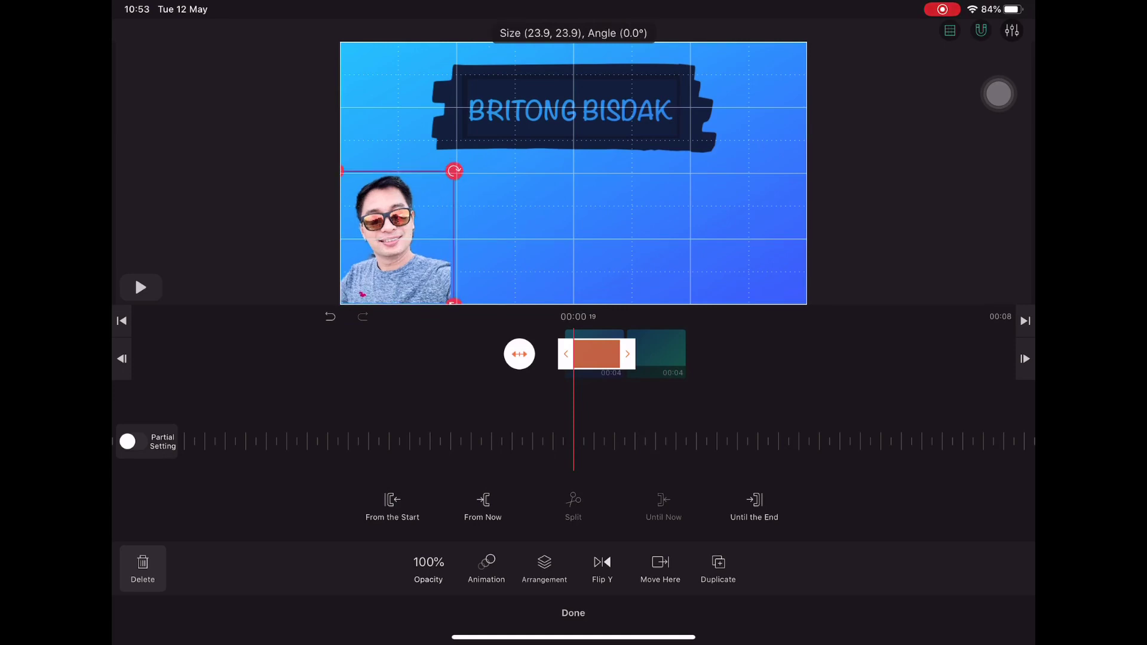
pyautogui.moveTo(395, 237); pyautogui.dragTo(397, 238)
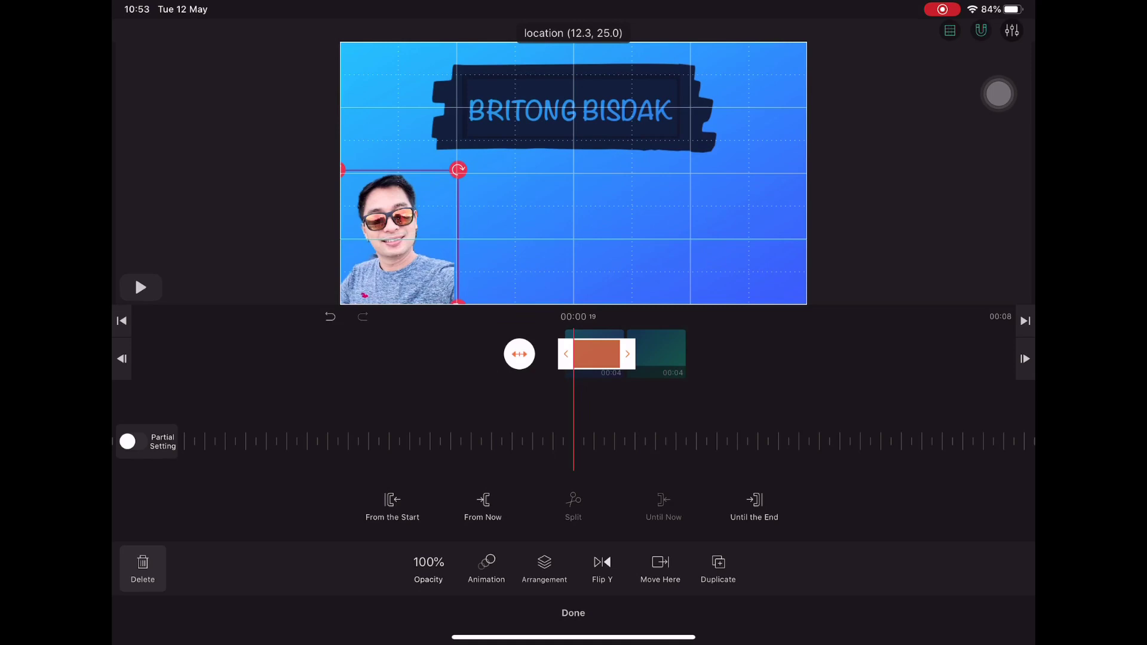
pyautogui.moveTo(458, 170); pyautogui.dragTo(462, 165)
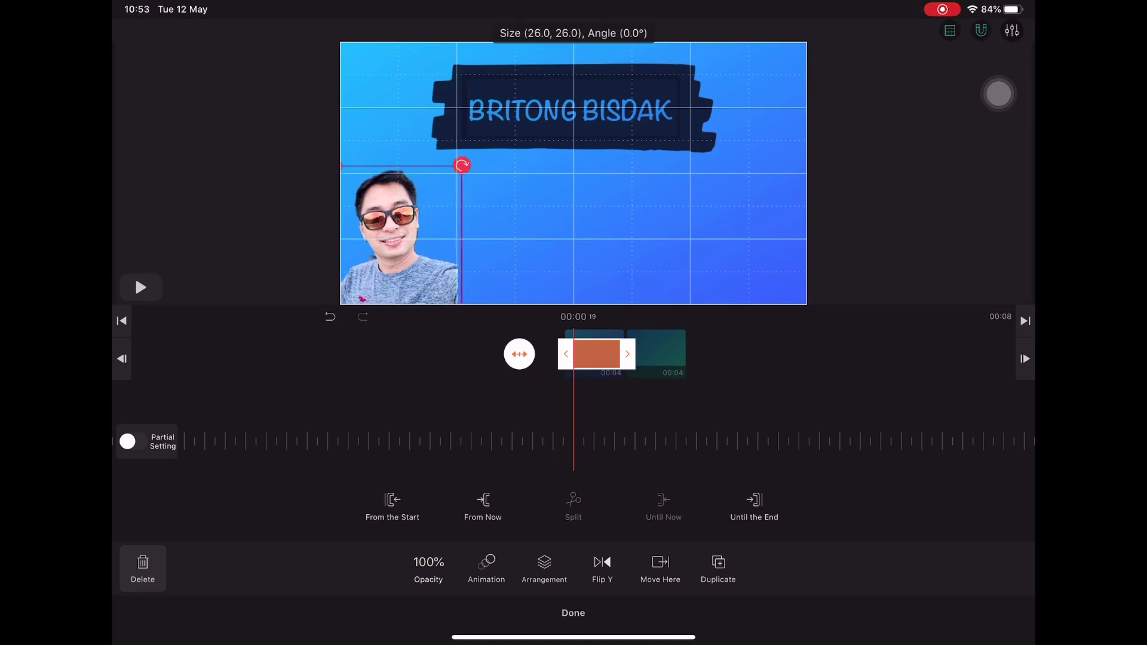
pyautogui.moveTo(681, 355)
pyautogui.mouseDown()
pyautogui.moveTo(555, 355)
pyautogui.moveTo(654, 354)
pyautogui.moveTo(587, 354)
pyautogui.mouseUp()
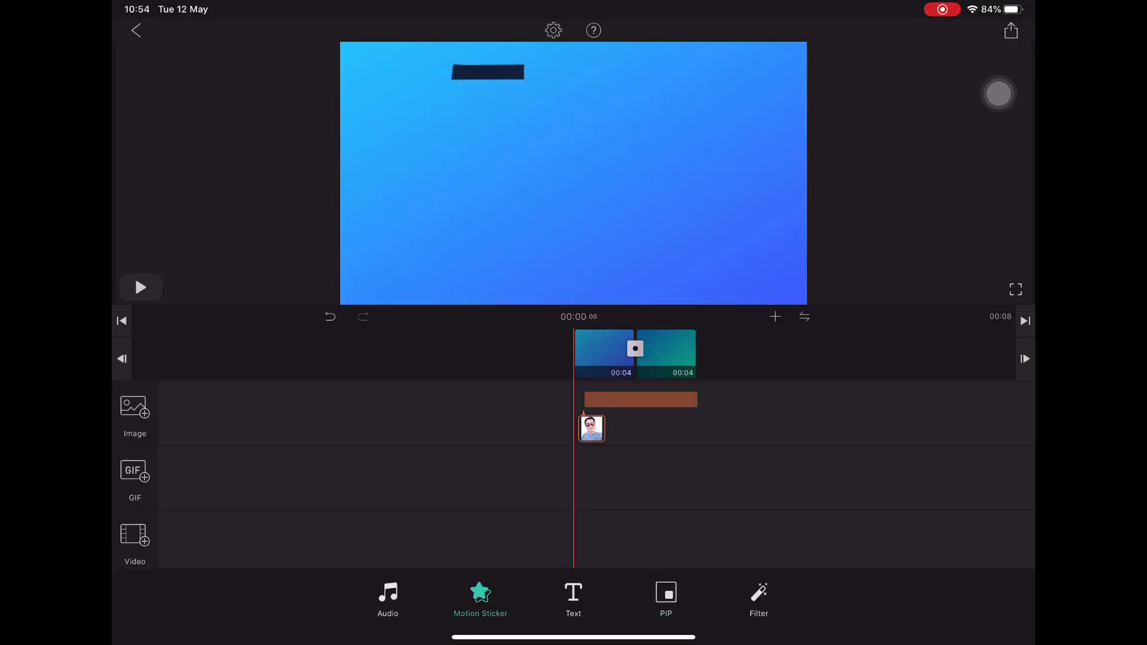
# Browse the particle templates and preview the purple hexagon one
pyautogui.click(480, 599)
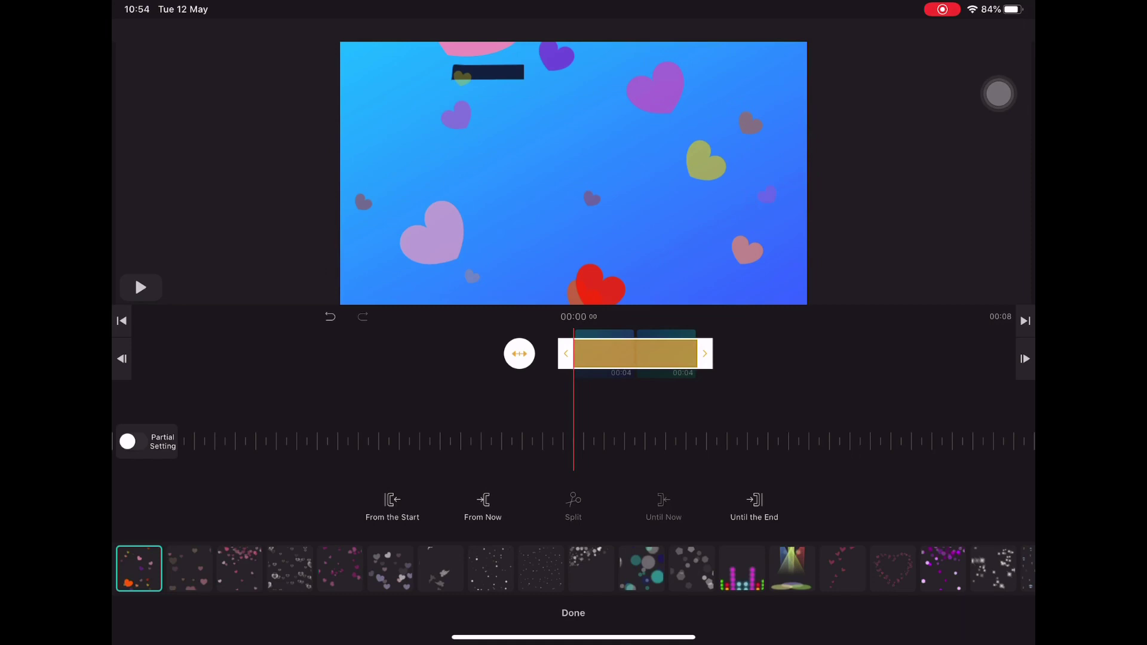
pyautogui.moveTo(808, 569)
pyautogui.mouseDown()
pyautogui.moveTo(359, 568)
pyautogui.moveTo(807, 569)
pyautogui.moveTo(618, 569)
pyautogui.mouseUp()
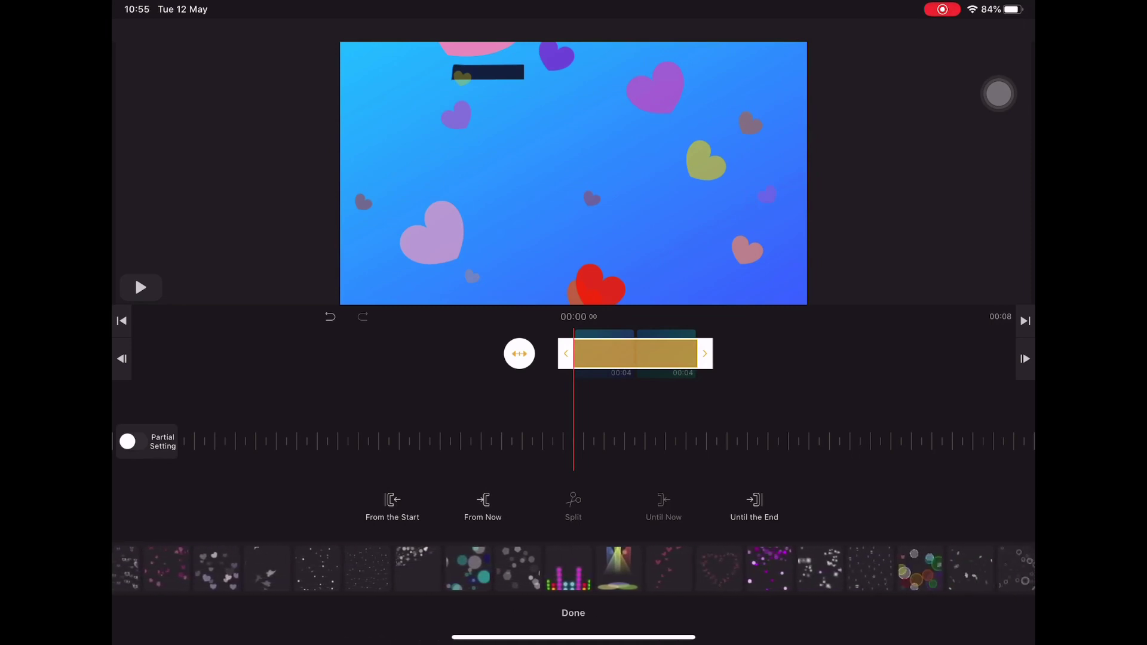
pyautogui.click(770, 568)
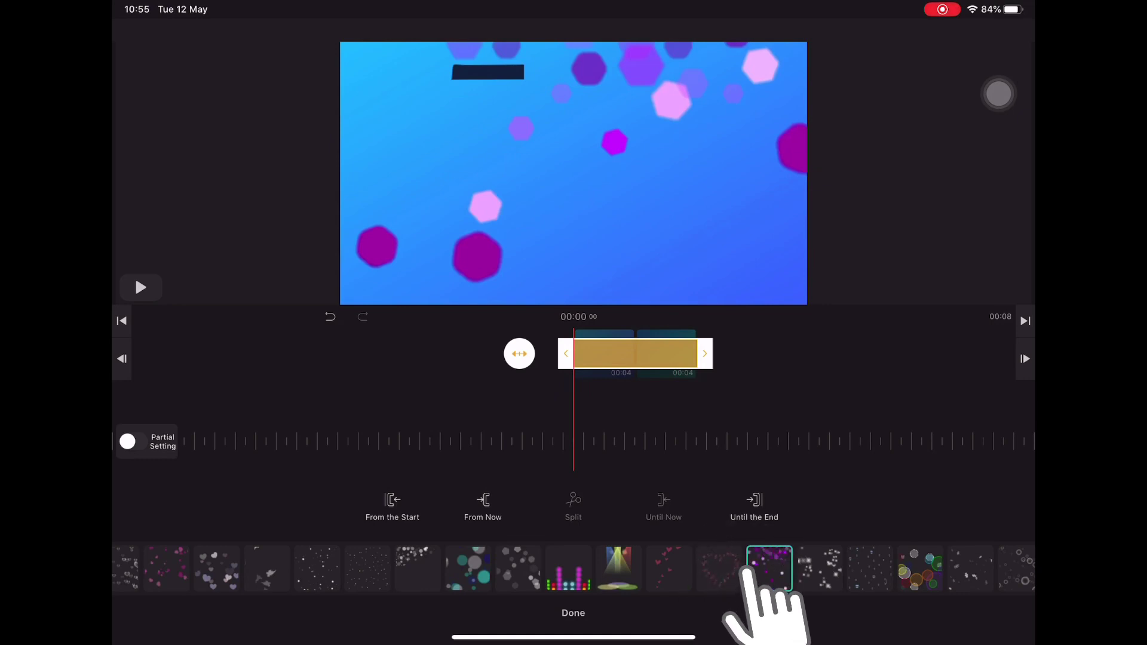
# Compare the colourful rings and white streak templates, then apply white streaks to the intro
pyautogui.moveTo(860, 569); pyautogui.dragTo(804, 568)
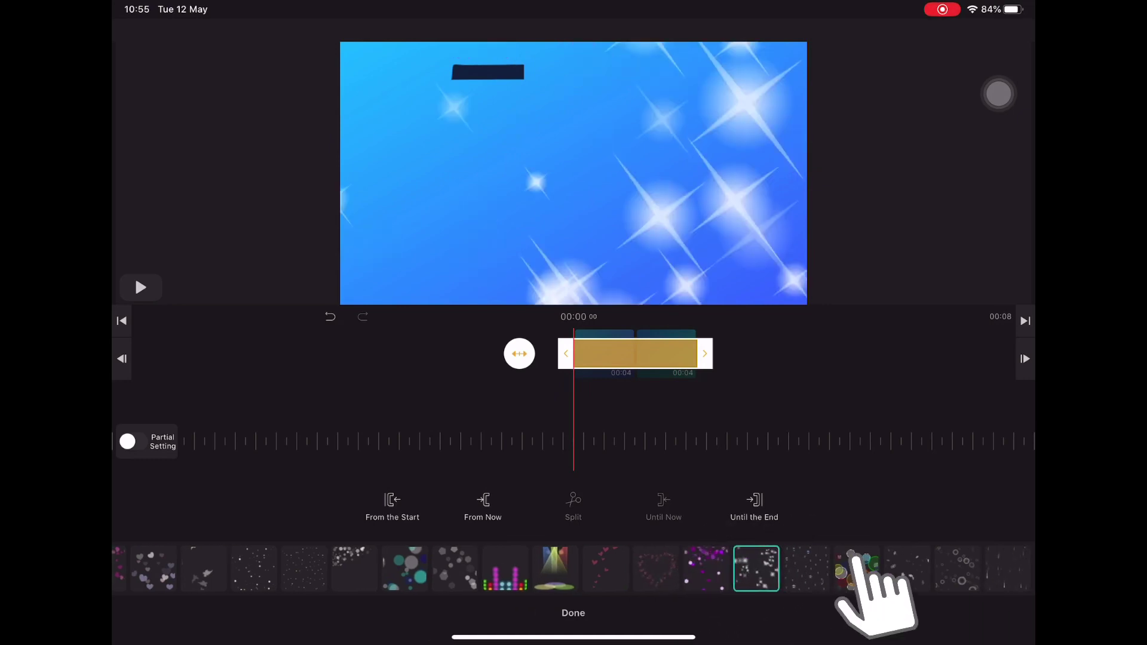
pyautogui.click(859, 568)
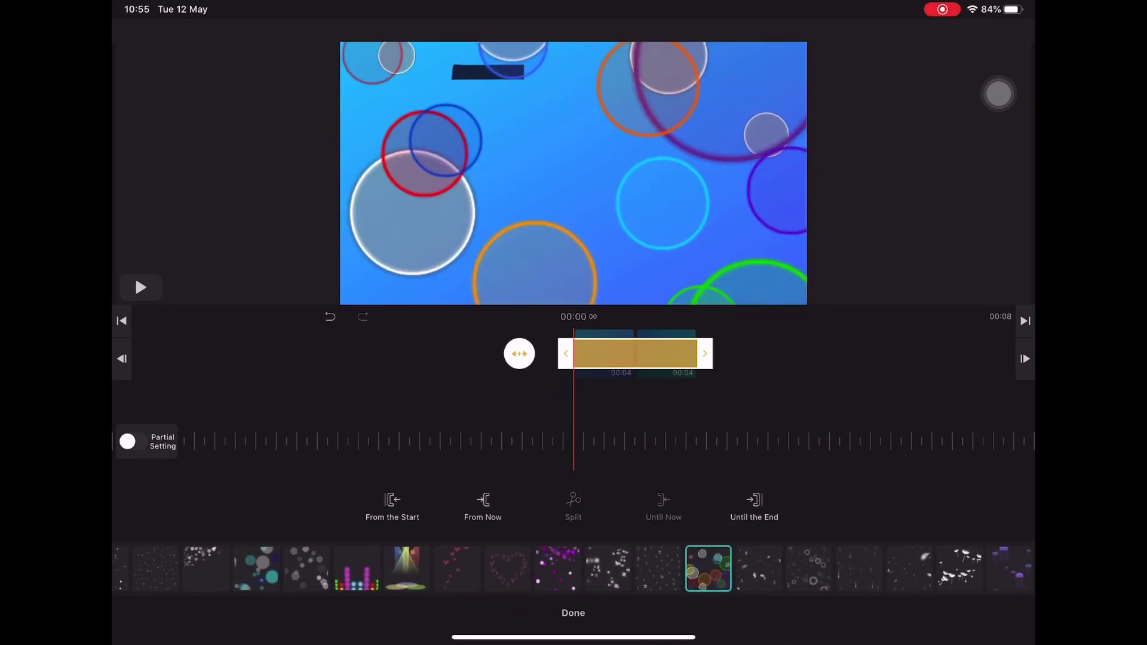
pyautogui.click(805, 568)
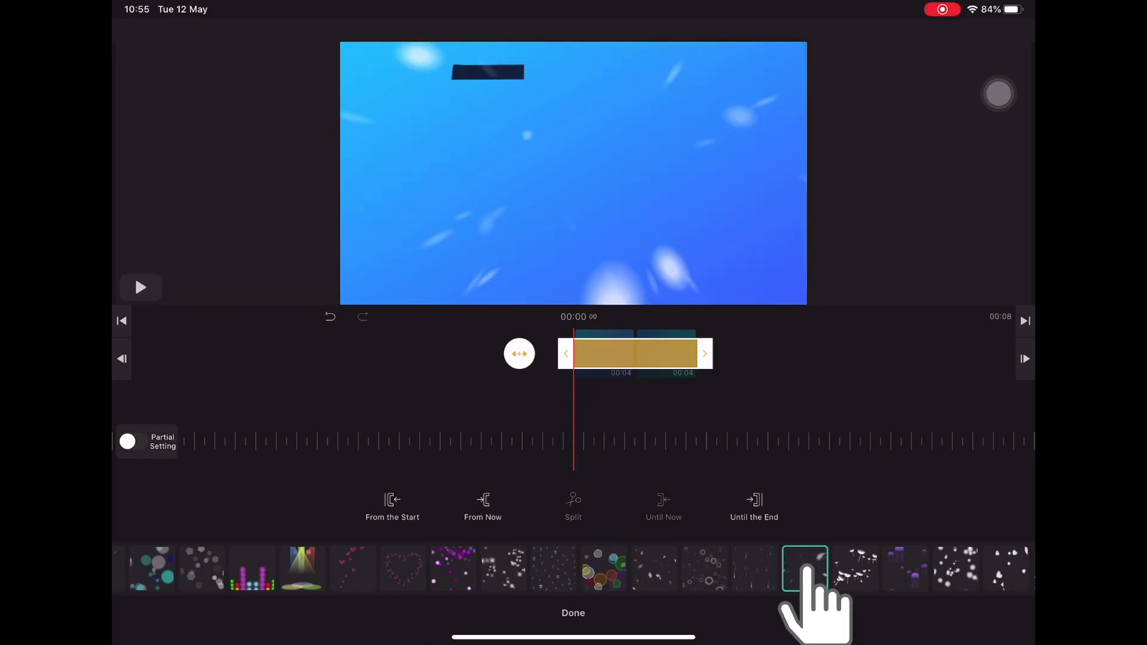
pyautogui.click(807, 568)
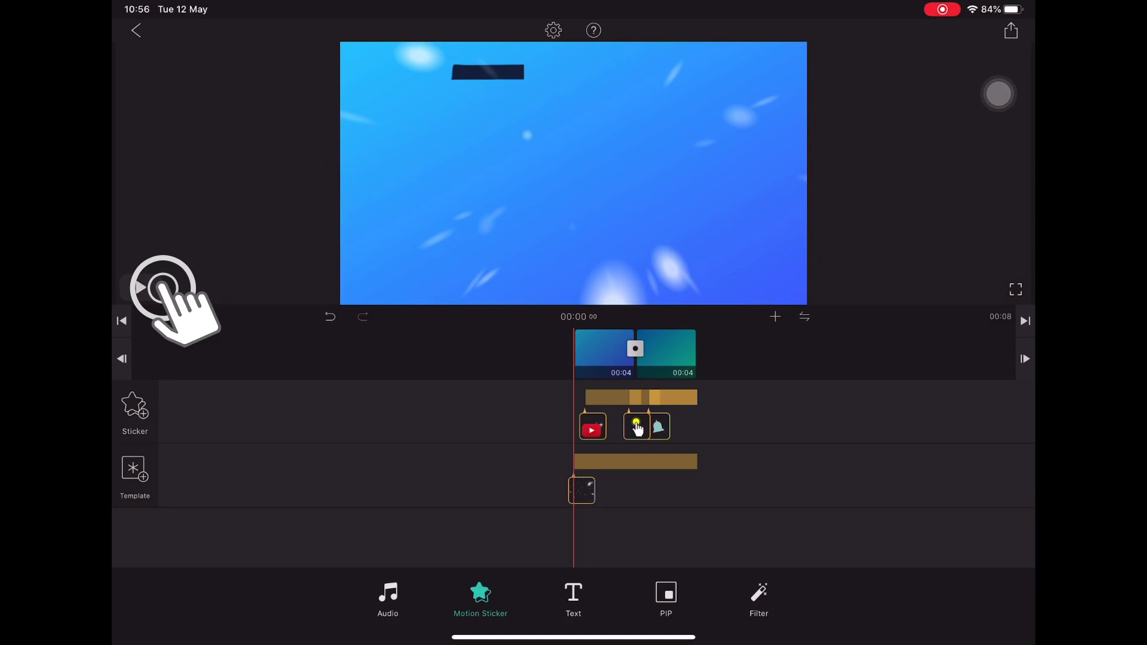
pyautogui.press('space')
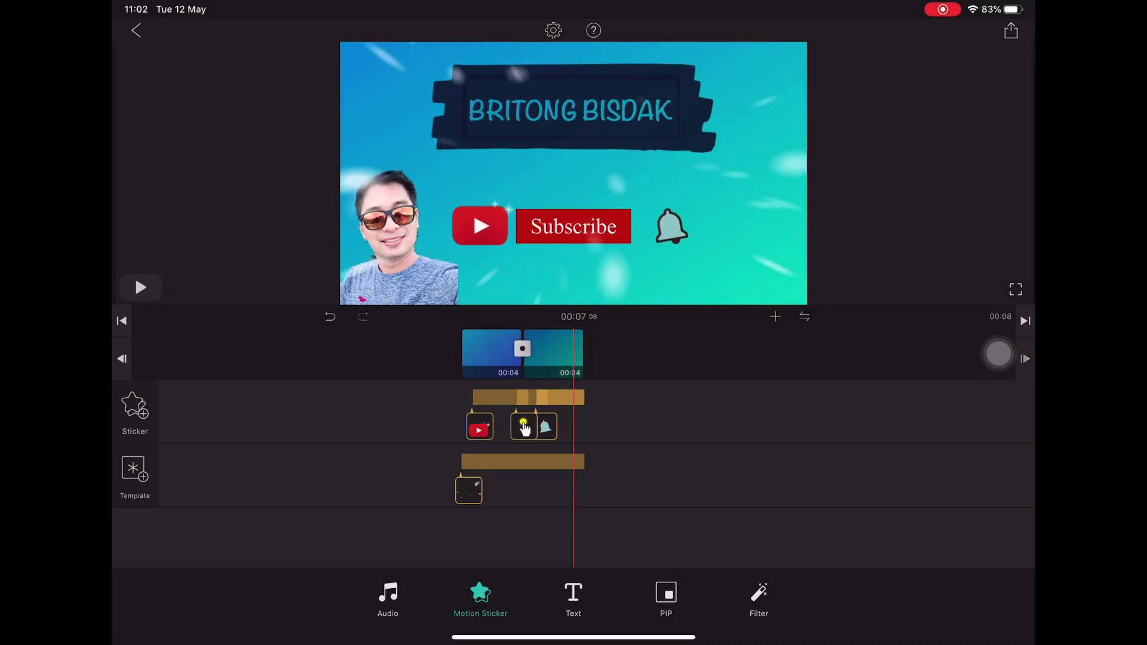
# Export the intro video at High resolution and 30 fps
pyautogui.click(1012, 31)
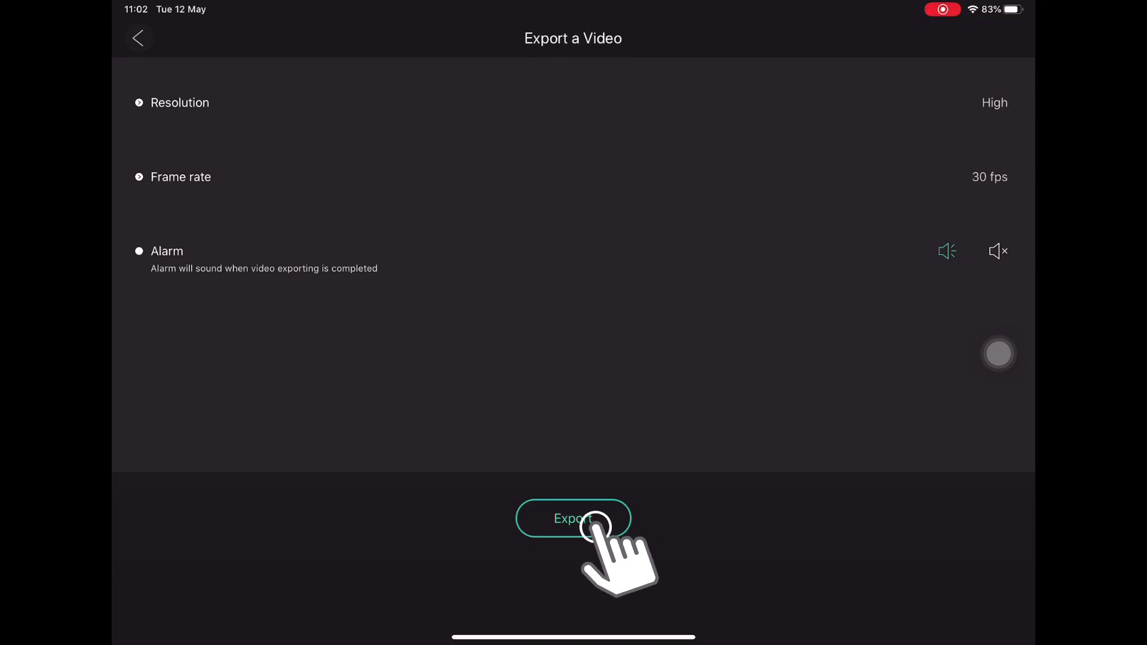
pyautogui.click(573, 519)
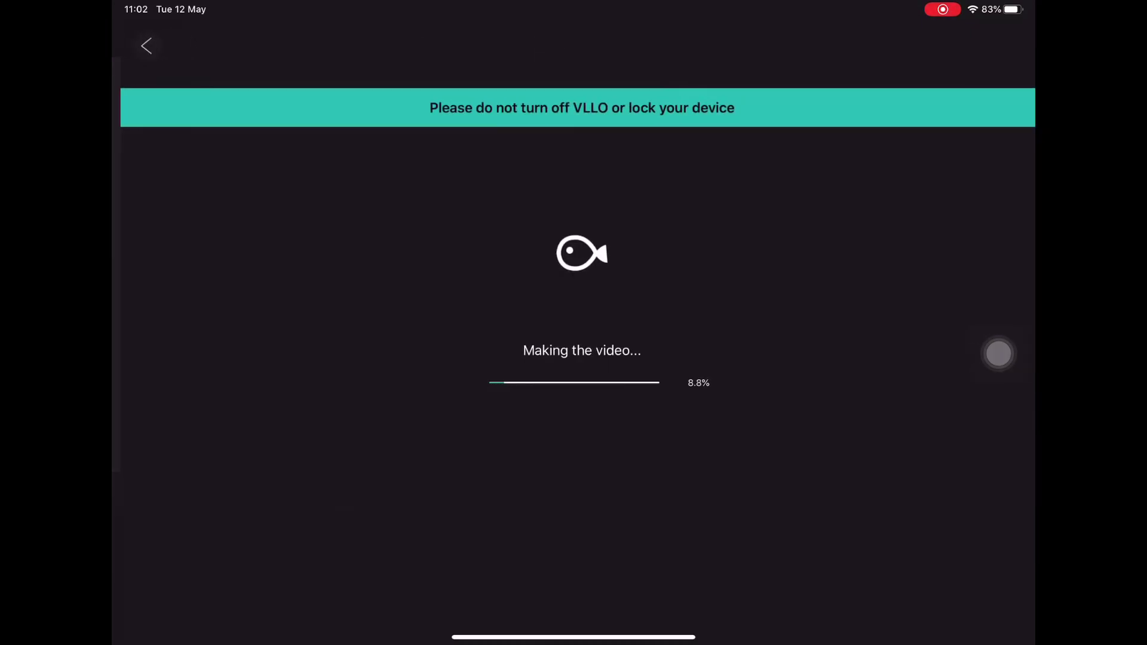